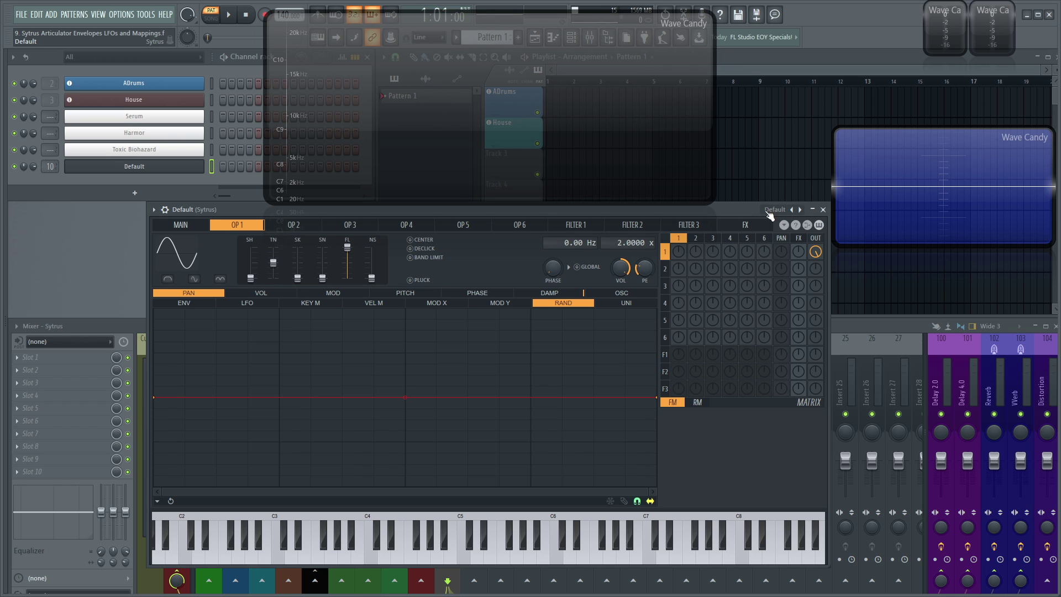
# Load the Default preset in Sytrus and show the panning envelope of operator 1.
pyautogui.click(776, 210)
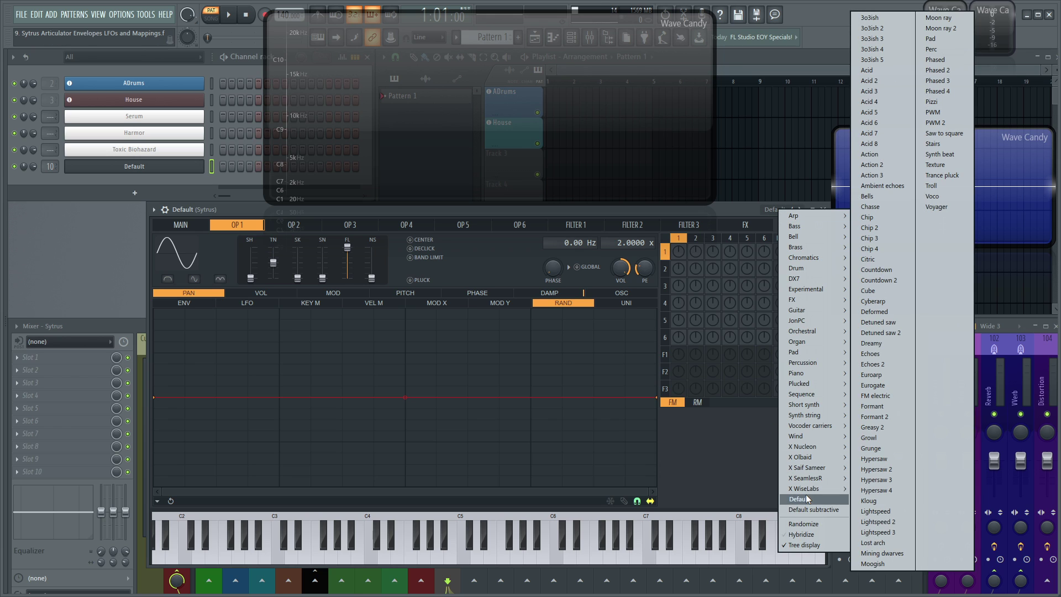
pyautogui.click(806, 496)
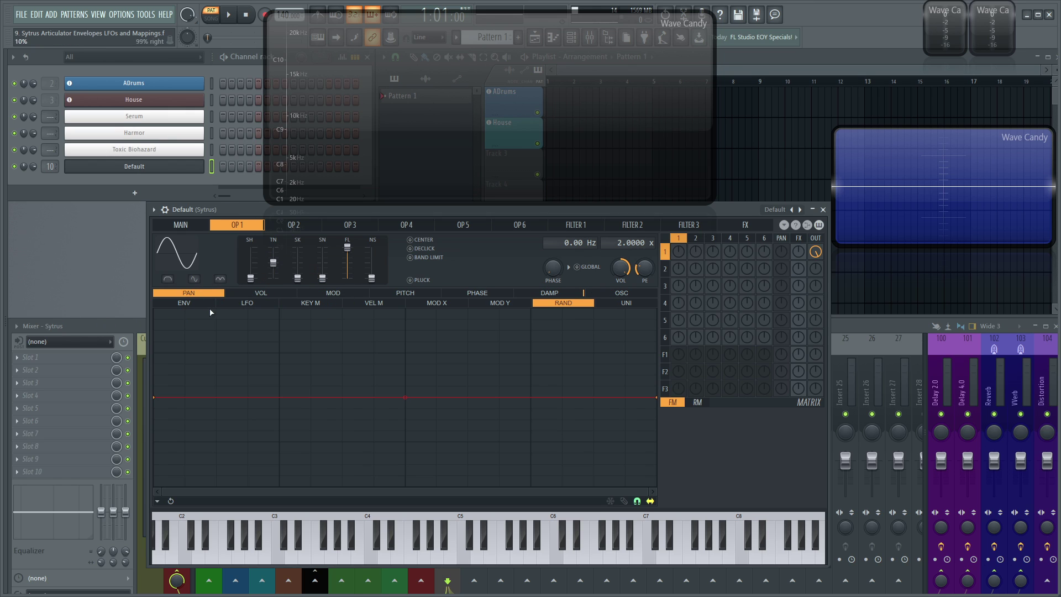
pyautogui.click(504, 304)
pyautogui.click(401, 305)
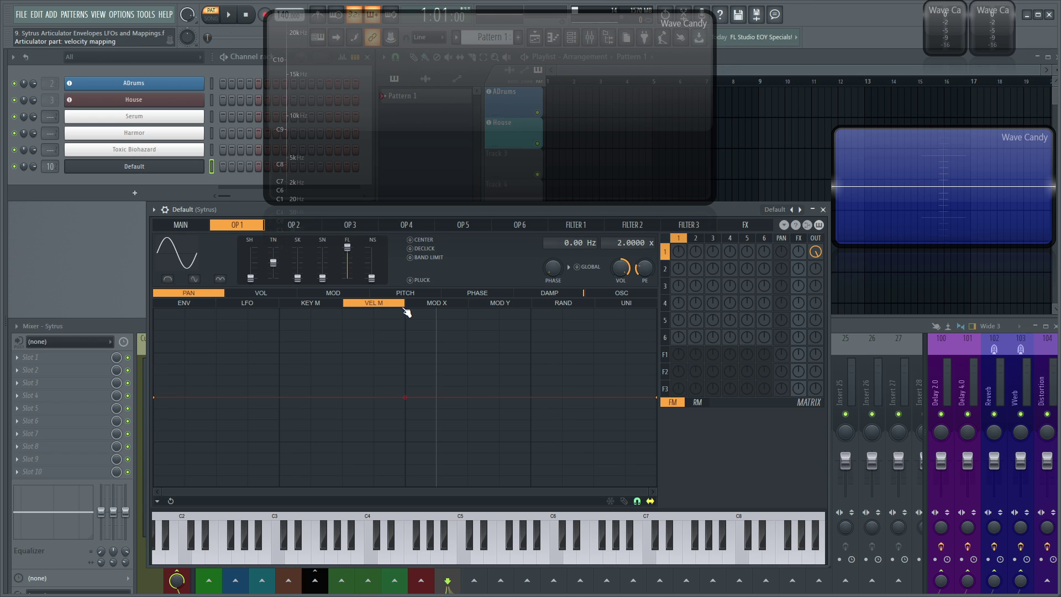
pyautogui.click(293, 304)
pyautogui.click(188, 303)
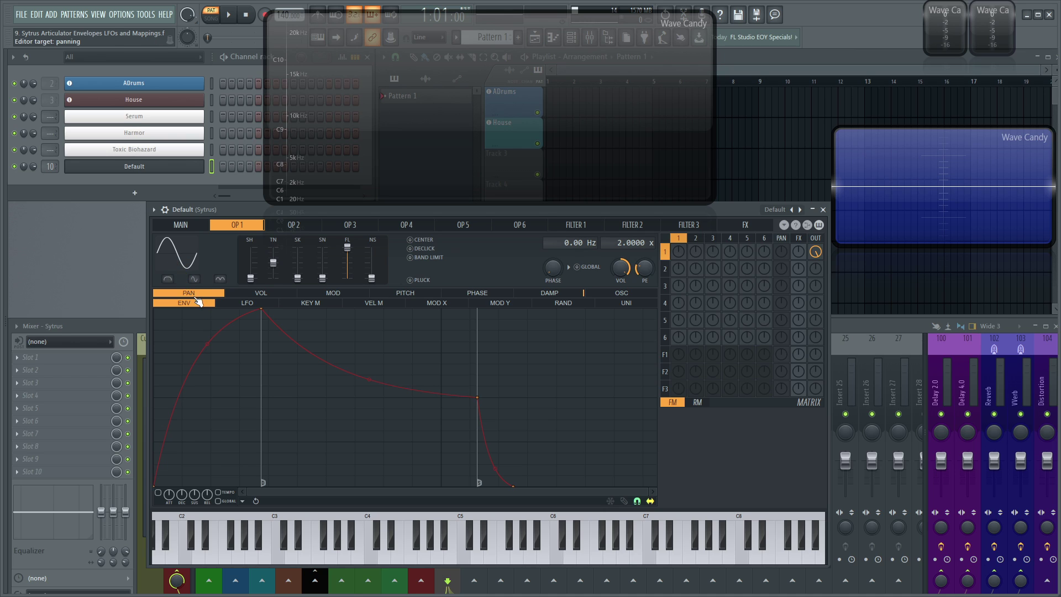
# Enable operator 1's panning envelope, clear its existing points, and add a point at 1.000 near full right.
pyautogui.press('z')
pyautogui.click(158, 492)
pyautogui.click(624, 501)
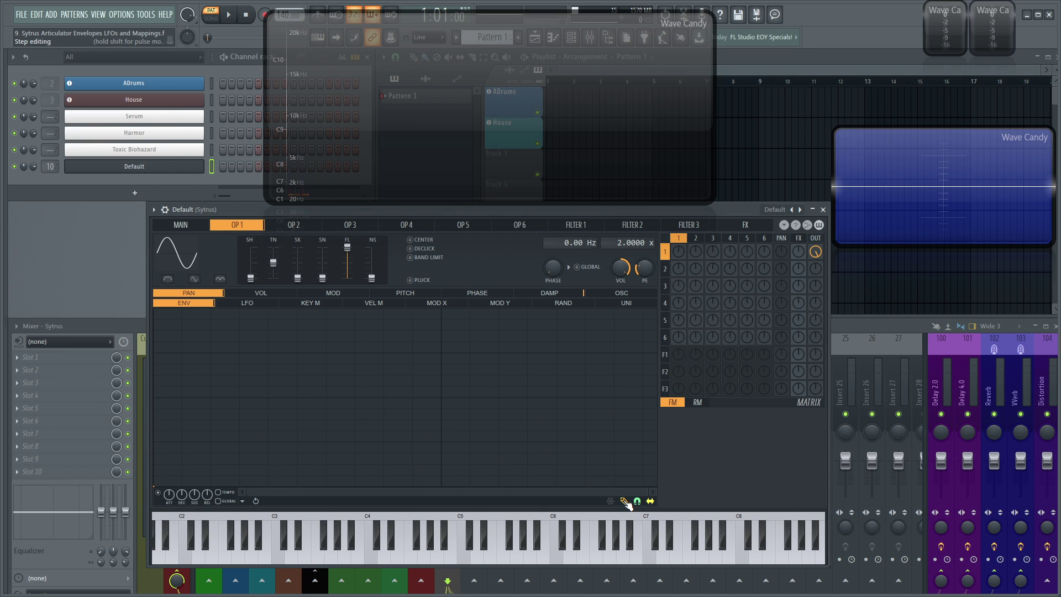
pyautogui.click(625, 501)
pyautogui.click(442, 317)
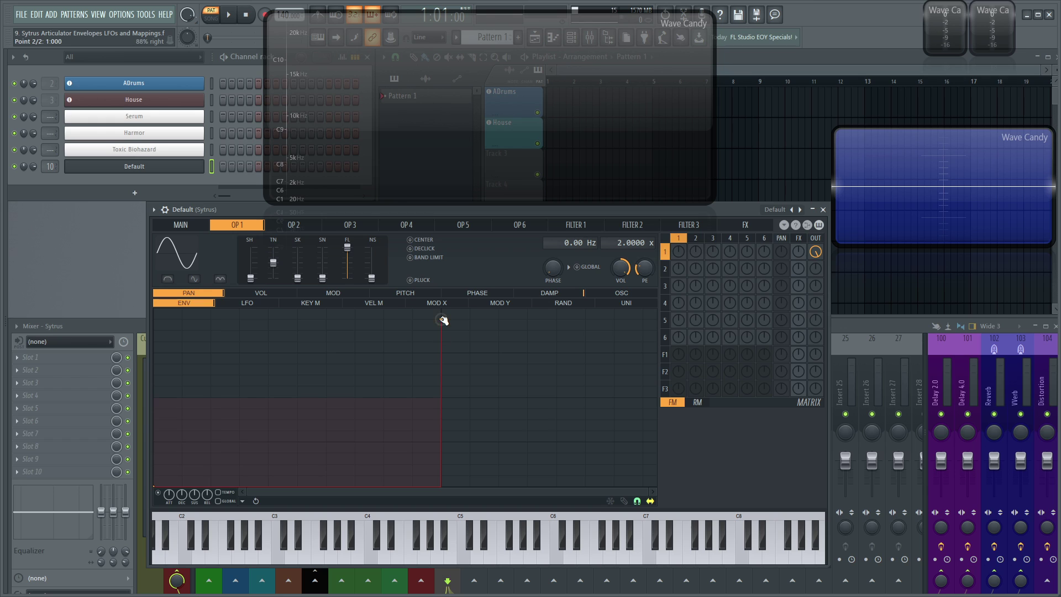
# Try the Smooth mode on the 1.000 point, and finish with a straight Single curve ramp from full left to full right.
pyautogui.rightClick(443, 310)
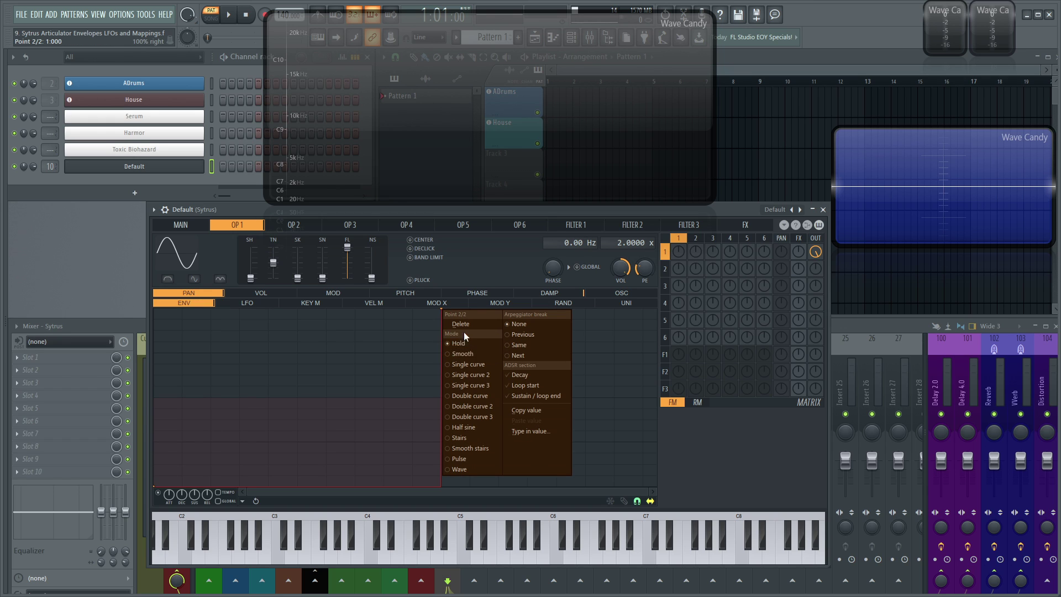
pyautogui.click(477, 354)
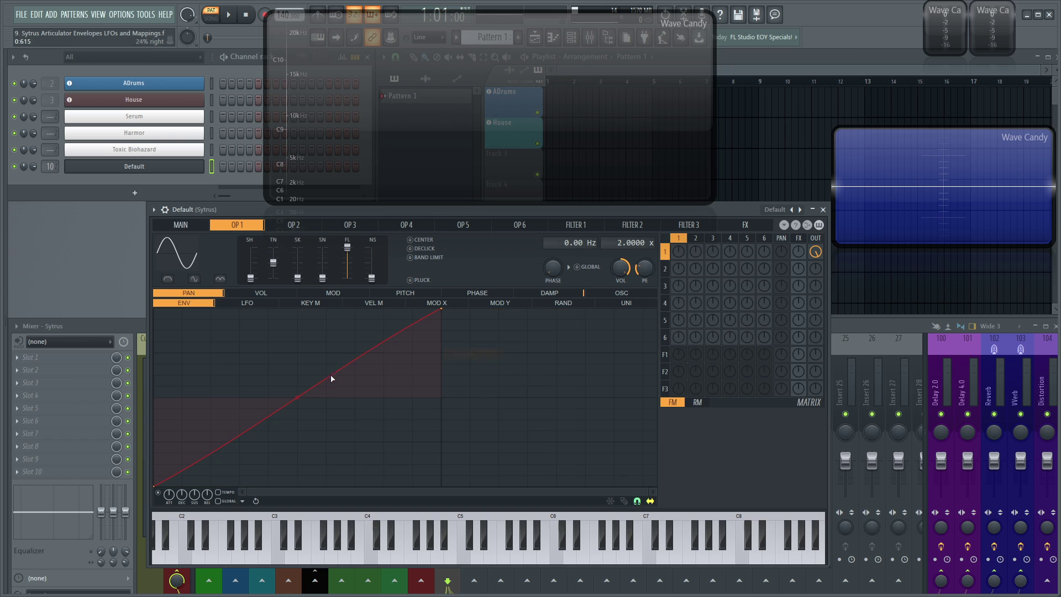
pyautogui.moveTo(298, 396); pyautogui.dragTo(371, 370)
pyautogui.rightClick(444, 310)
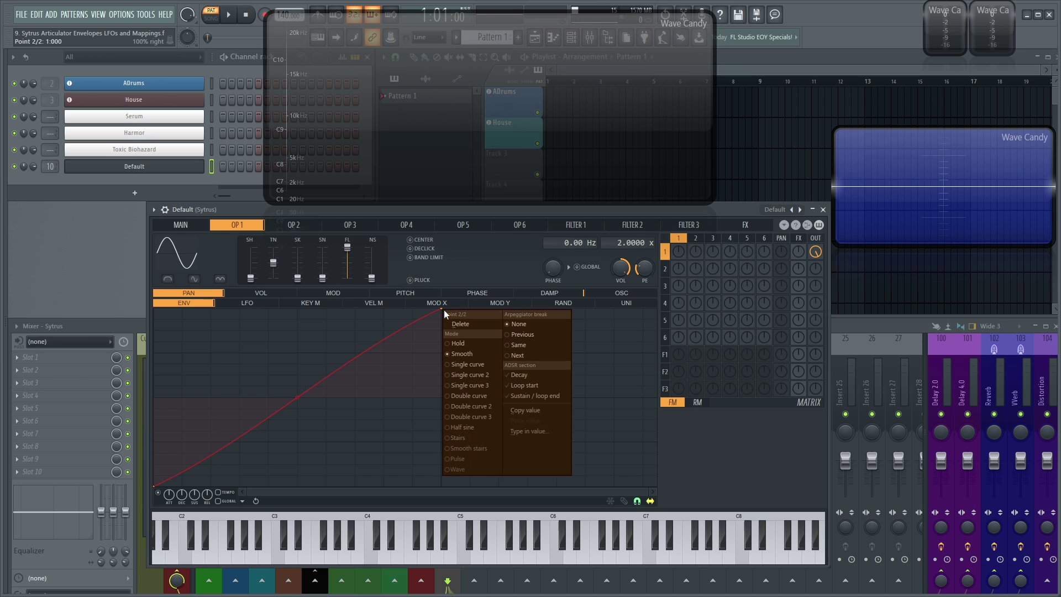
pyautogui.click(482, 353)
pyautogui.moveTo(302, 488); pyautogui.dragTo(287, 316)
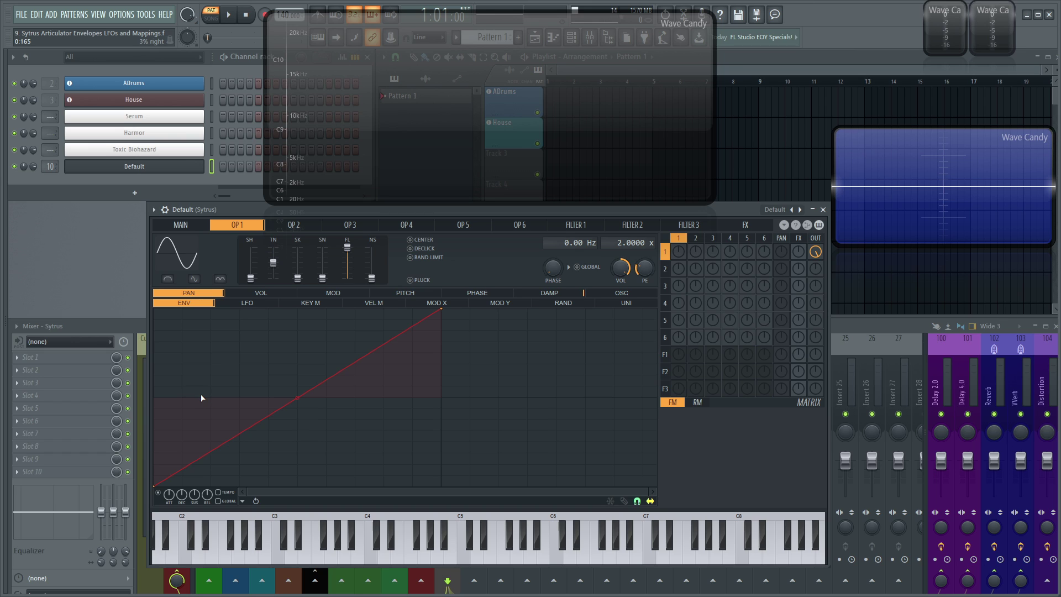
# Switch the panning envelope off and back on to compare the sound.
pyautogui.click(159, 493)
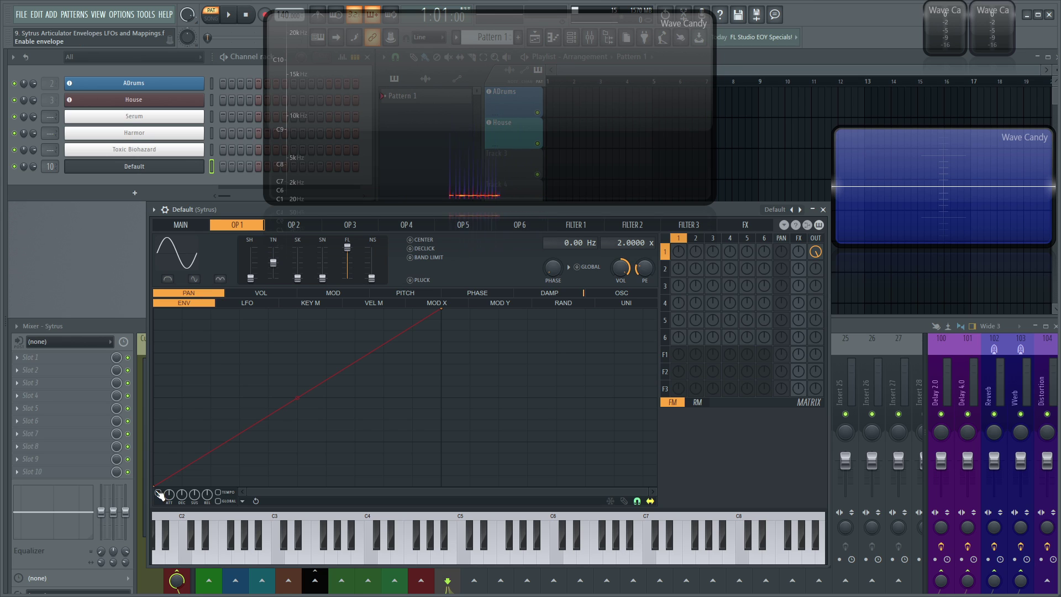
pyautogui.click(160, 494)
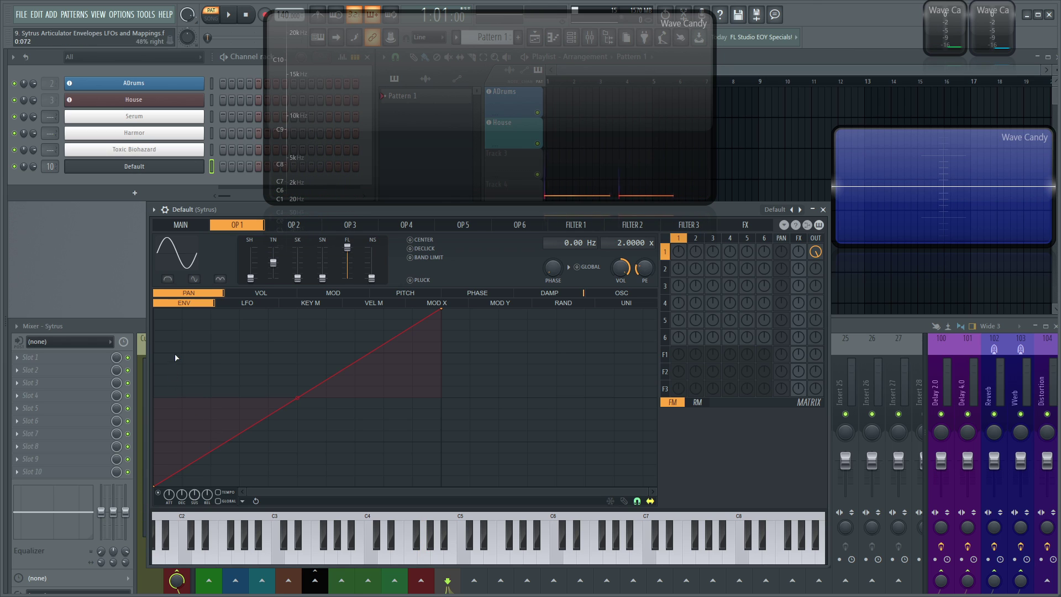
# Make the panning envelope's first point the loop start and its 1.000 point the sustain/loop end.
pyautogui.moveTo(214, 208); pyautogui.dragTo(267, 219)
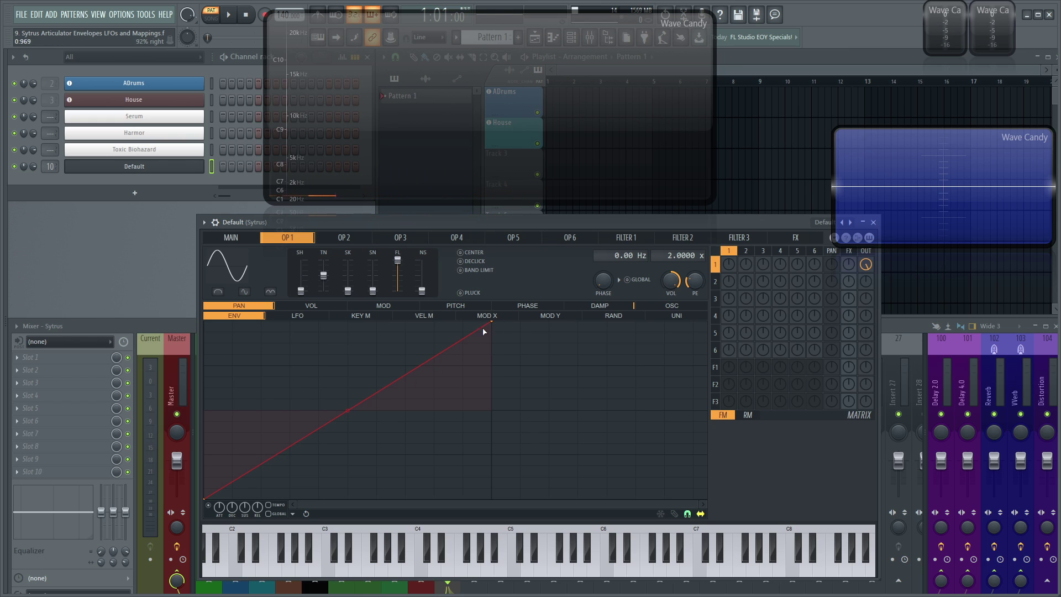
pyautogui.rightClick(208, 497)
pyautogui.click(297, 483)
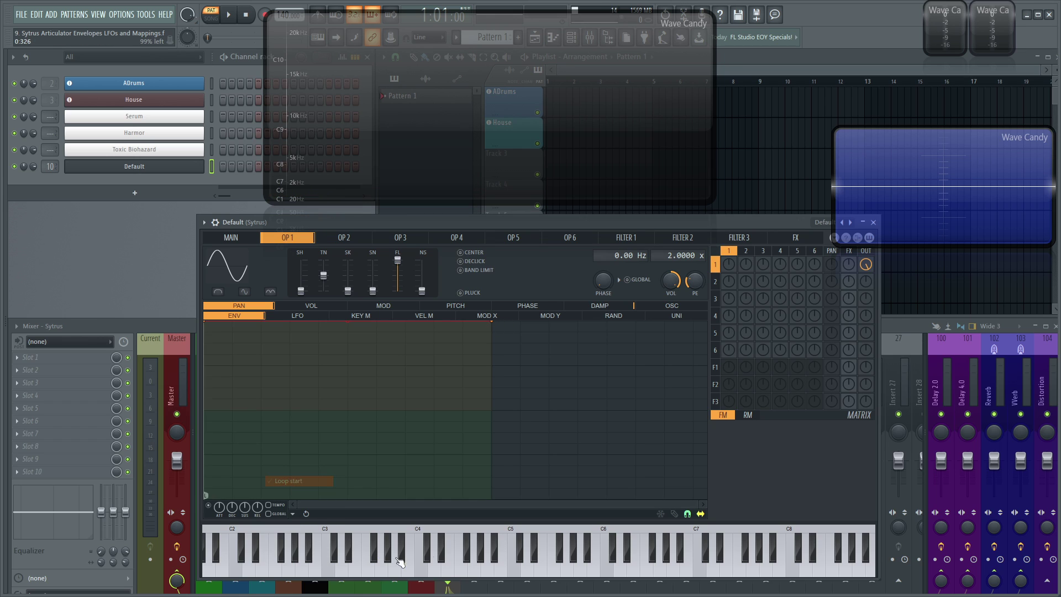
pyautogui.rightClick(489, 323)
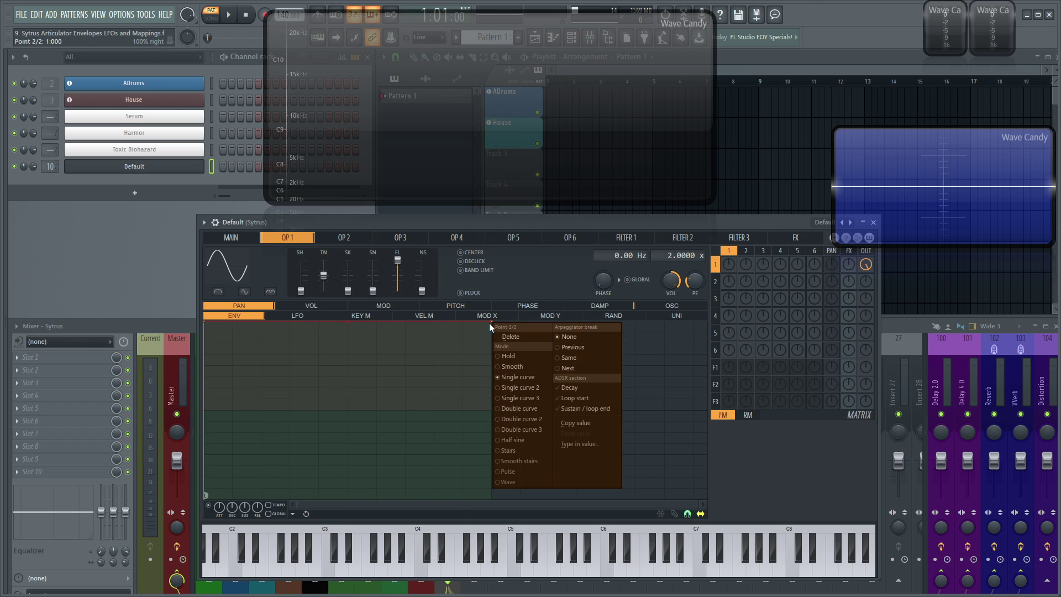
pyautogui.click(590, 409)
# Reshape the looped panning envelope around centre and make the 62% right point at 1.000 the sustain/loop end.
pyautogui.moveTo(208, 325); pyautogui.dragTo(238, 462)
pyautogui.moveTo(493, 458); pyautogui.dragTo(450, 408)
pyautogui.rightClick(492, 355)
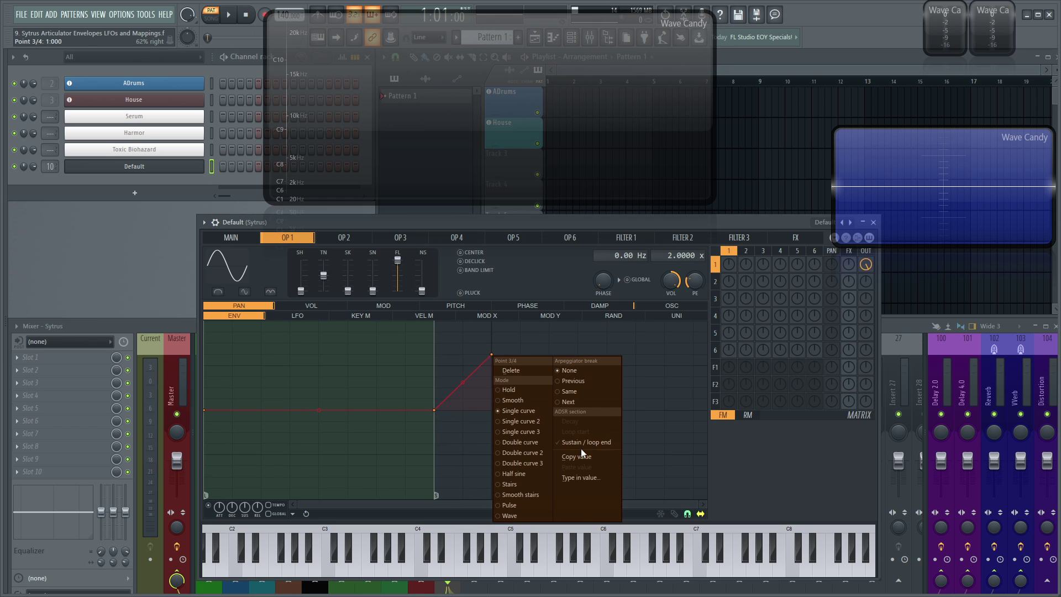
pyautogui.click(579, 442)
# Move the loop's middle point to full left and its end point to full right, and lengthen the loop beyond 1.000.
pyautogui.moveTo(434, 409); pyautogui.dragTo(378, 500)
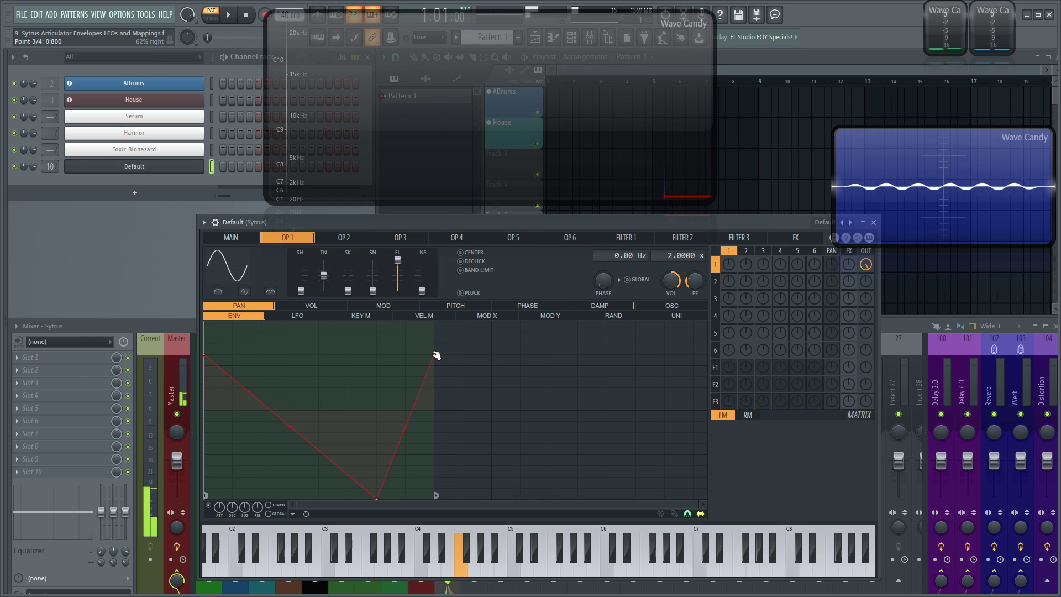
pyautogui.moveTo(437, 352); pyautogui.dragTo(490, 322)
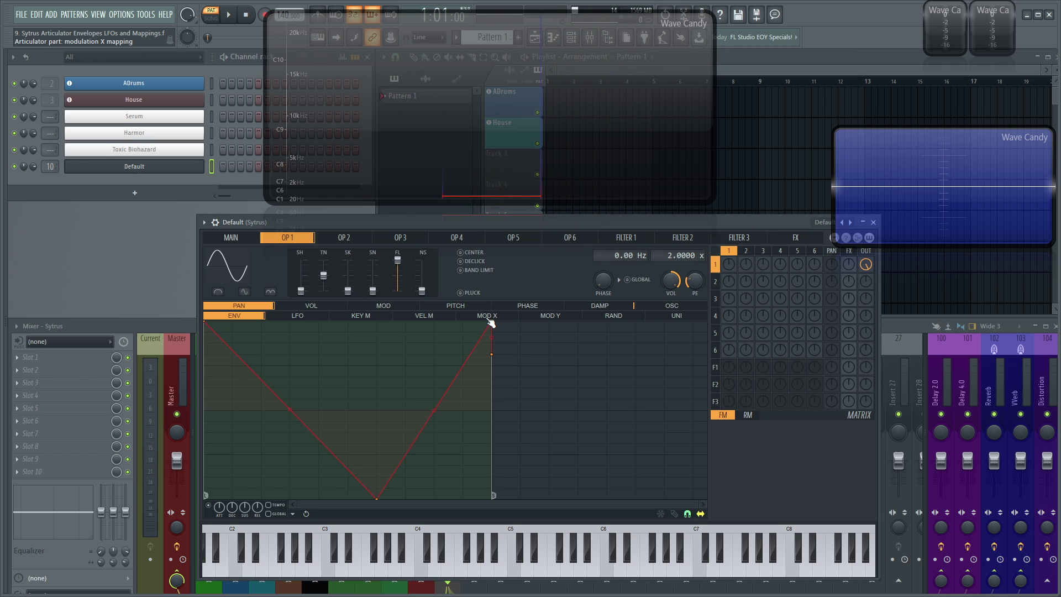
pyautogui.moveTo(491, 322); pyautogui.dragTo(578, 322)
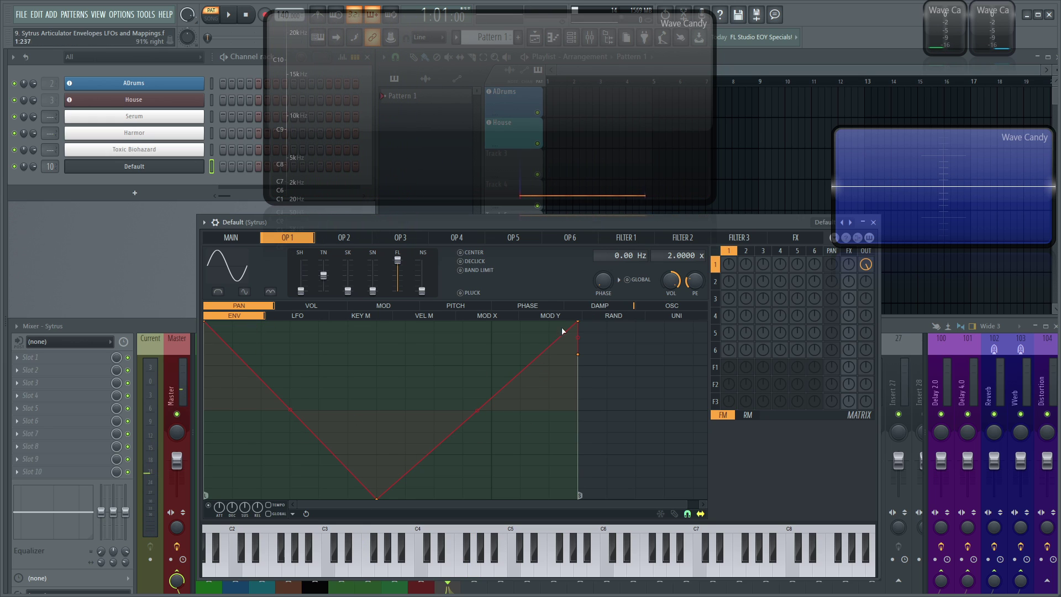
# Redraw the panning envelope with one full-right point at 1.000 as sustain/loop end, and remove the first point's loop start.
pyautogui.click(676, 515)
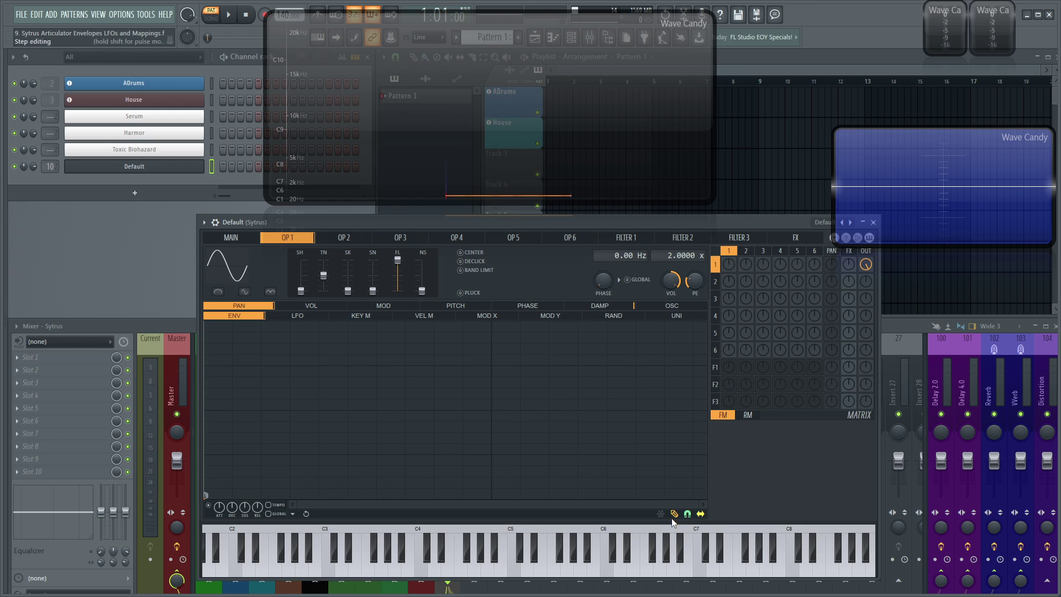
pyautogui.click(492, 326)
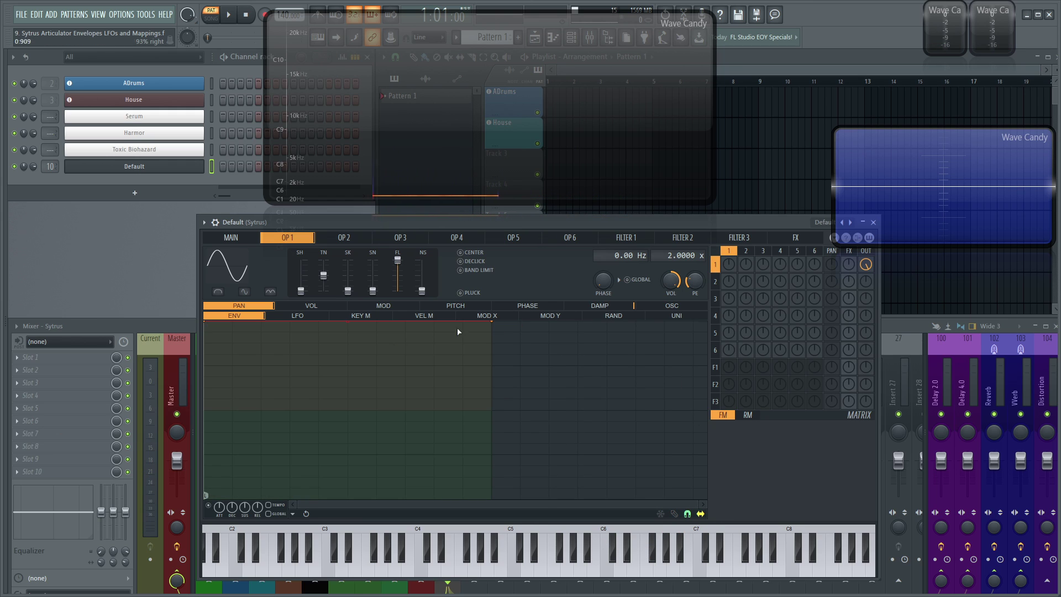
pyautogui.rightClick(490, 321)
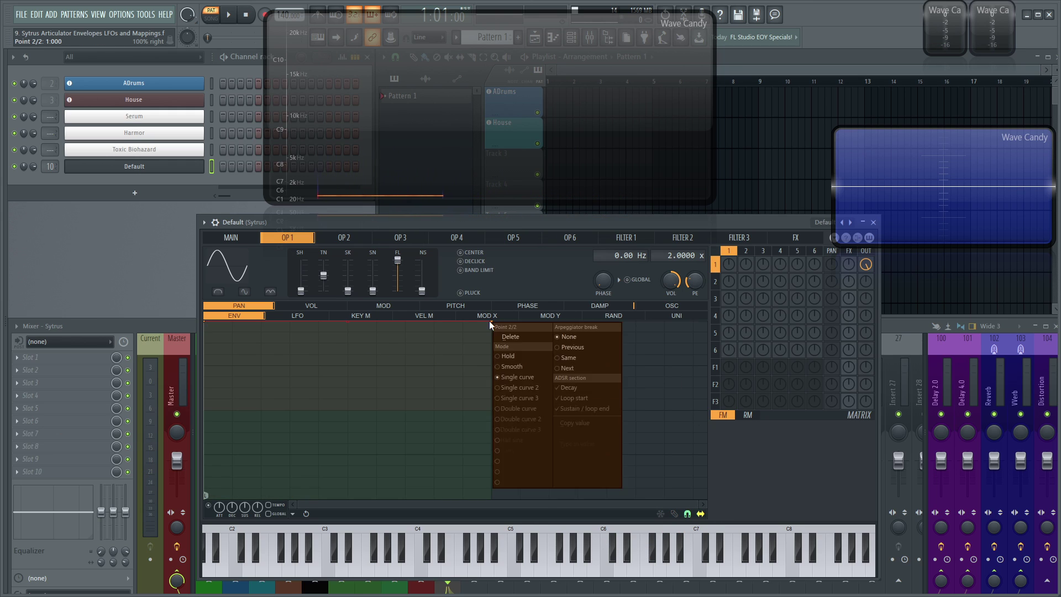
pyautogui.click(580, 407)
pyautogui.rightClick(205, 324)
pyautogui.click(292, 397)
# Make the tempo-synced panning envelope fall from full right at the start to full left at the sustain point, and play notes through it.
pyautogui.moveTo(209, 316); pyautogui.dragTo(138, 265)
pyautogui.moveTo(495, 322); pyautogui.dragTo(349, 501)
pyautogui.press('b')
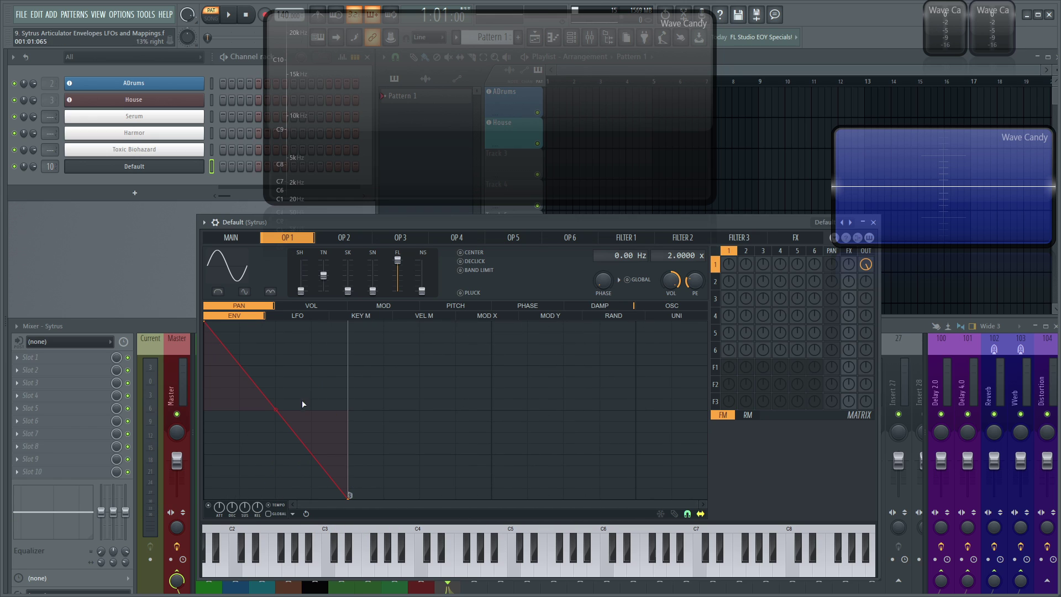
pyautogui.press('b')
pyautogui.press('v')
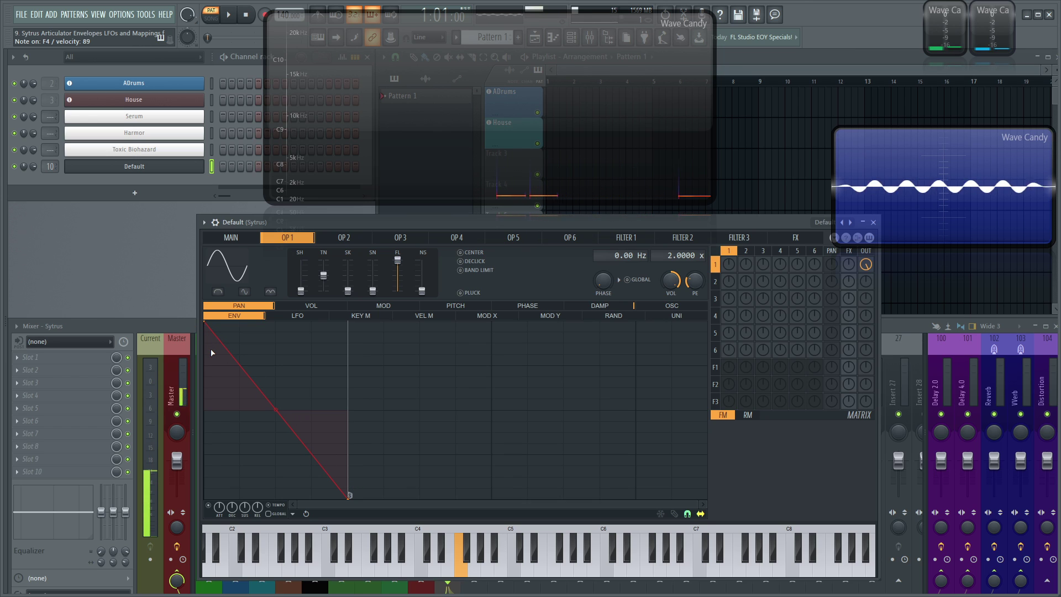
pyautogui.press('c')
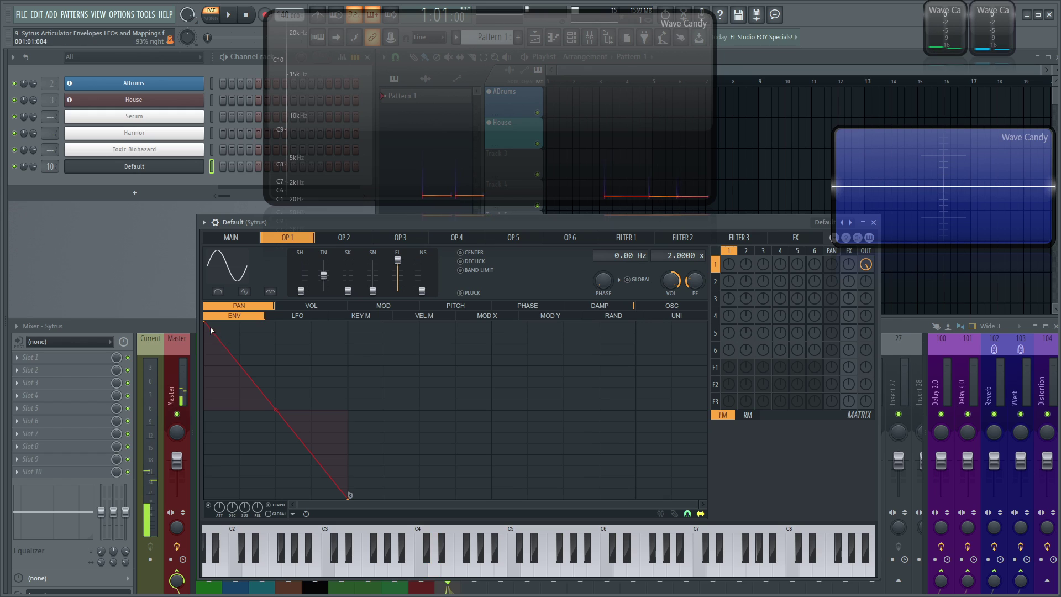
# Reshape the panning envelope to rise from full left to a sustain point near full right, and add two release points descending to full left.
pyautogui.moveTo(203, 323); pyautogui.dragTo(208, 497)
pyautogui.moveTo(348, 496); pyautogui.dragTo(311, 332)
pyautogui.rightClick(384, 356)
pyautogui.moveTo(384, 357); pyautogui.dragTo(384, 398)
pyautogui.rightClick(494, 443)
pyautogui.moveTo(494, 444); pyautogui.dragTo(491, 499)
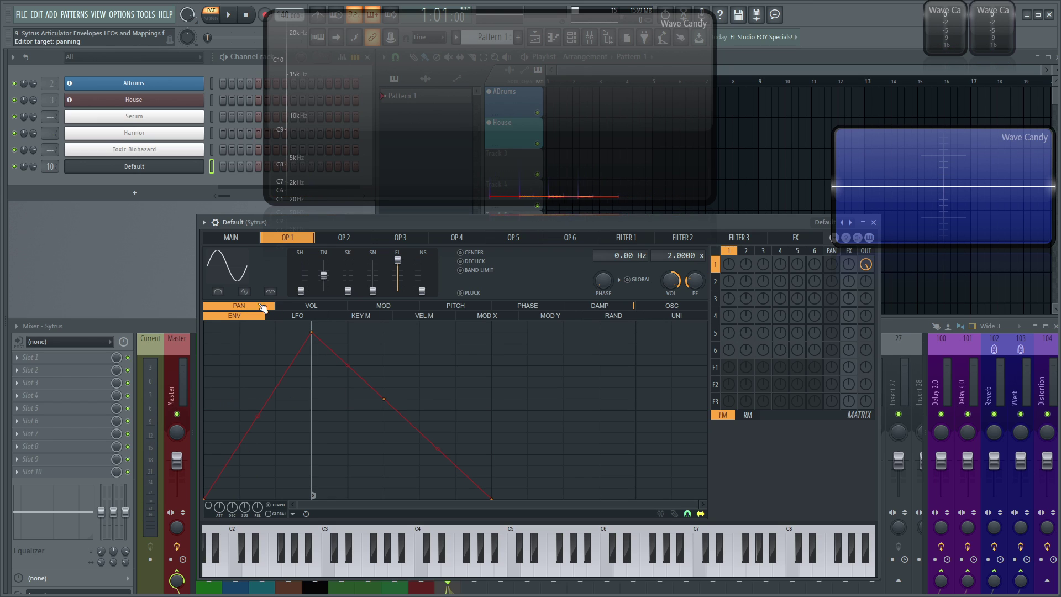
# Enable operator 1's panning LFO, clear its drawn envelope points, and raise its amount to the maximum.
pyautogui.click(303, 316)
pyautogui.click(209, 507)
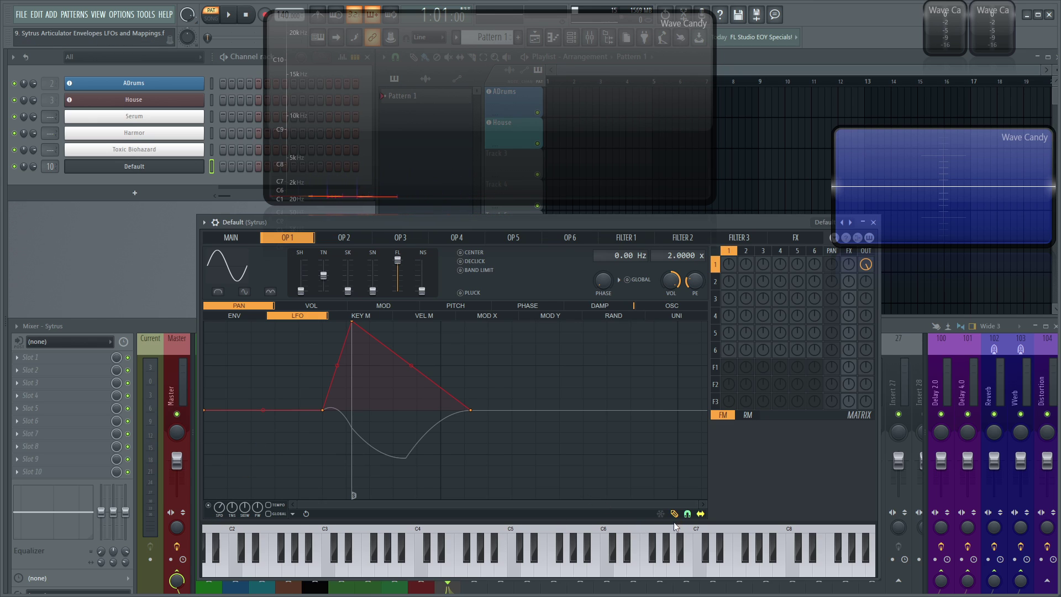
pyautogui.moveTo(531, 409); pyautogui.dragTo(323, 407)
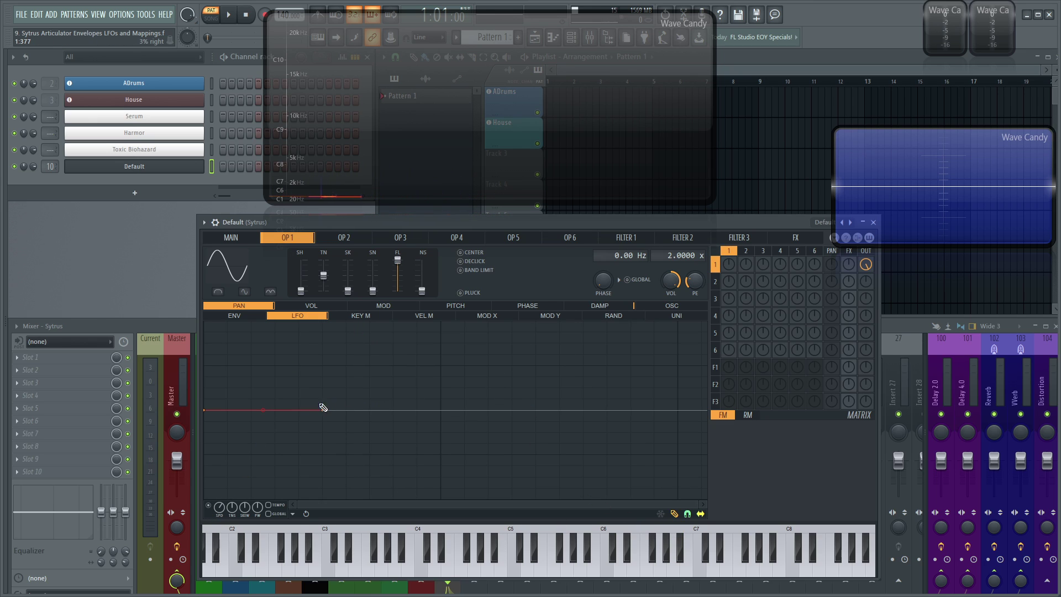
pyautogui.click(674, 514)
pyautogui.moveTo(209, 411); pyautogui.dragTo(161, 117)
pyautogui.scroll(4, 420, 448)
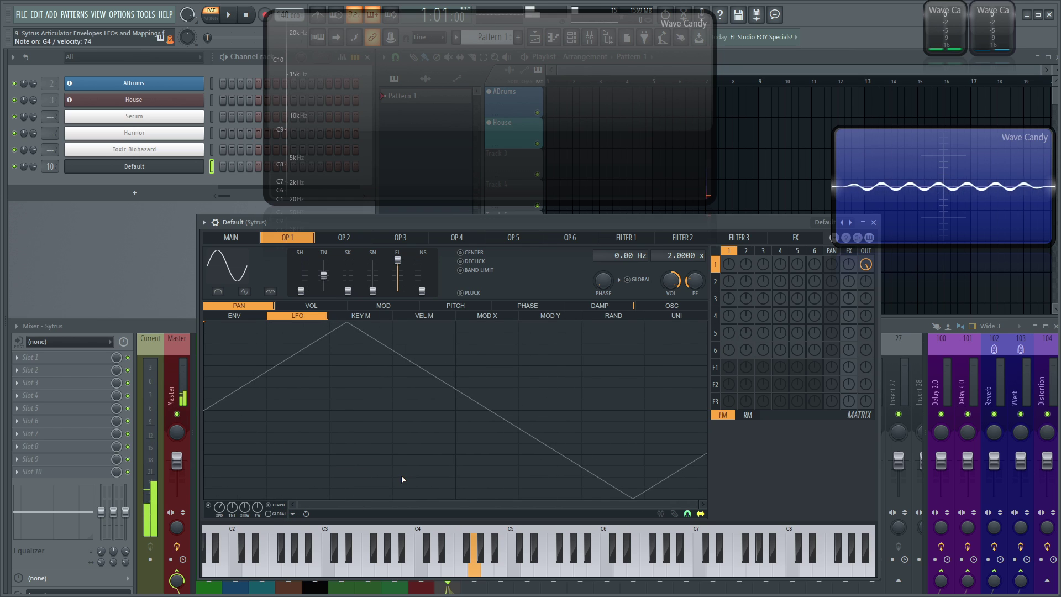
# Try different speed, tension, skew and pulse width settings on the panning LFO, and restore its triangle shape.
pyautogui.moveTo(696, 504); pyautogui.dragTo(702, 504)
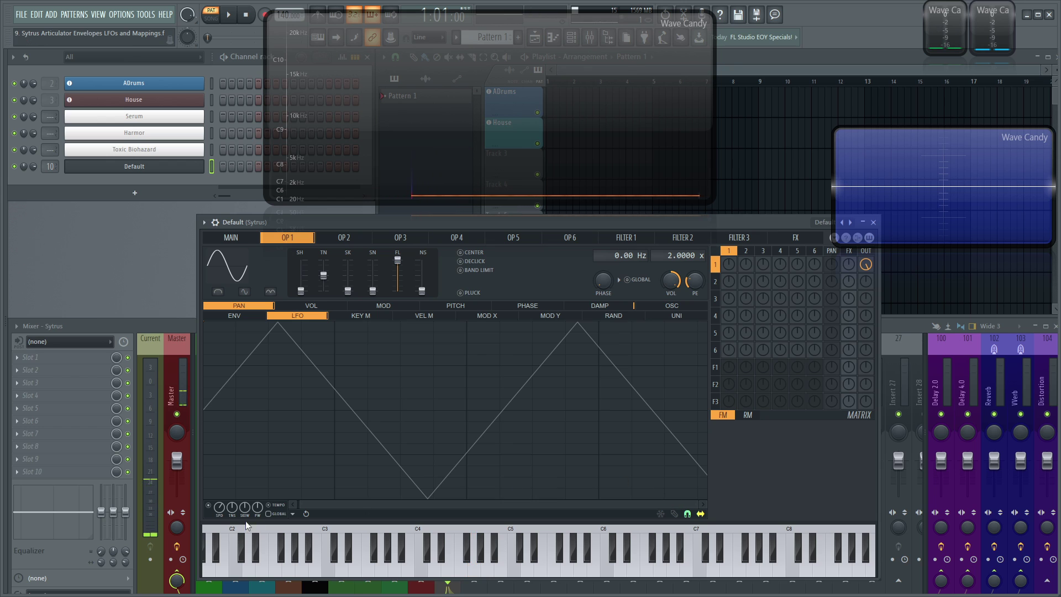
pyautogui.moveTo(219, 509); pyautogui.dragTo(231, 486)
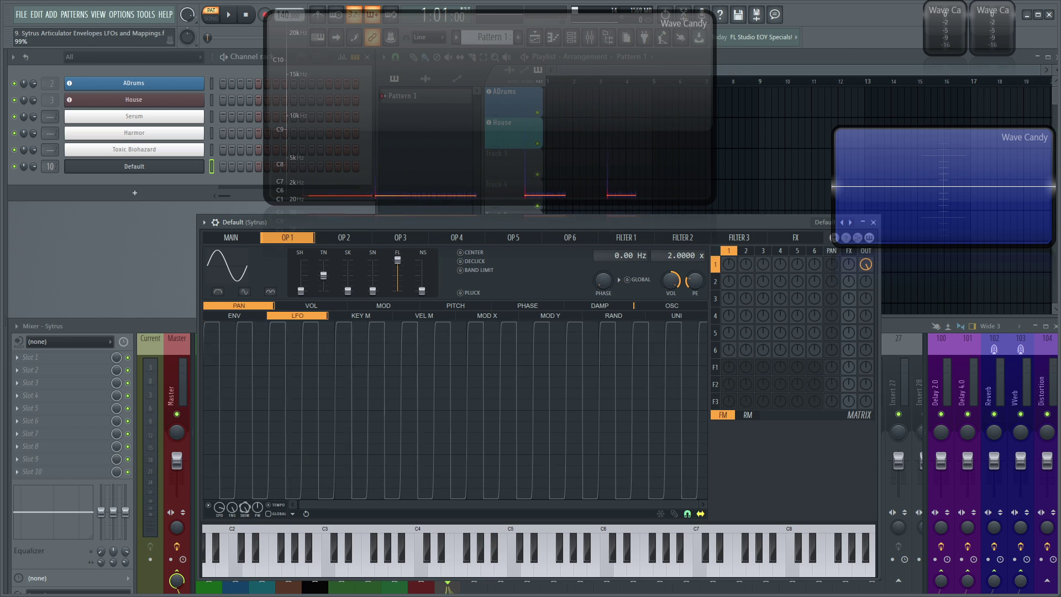
pyautogui.moveTo(247, 511)
pyautogui.mouseDown()
pyautogui.moveTo(246, 555)
pyautogui.moveTo(261, 507)
pyautogui.mouseUp()
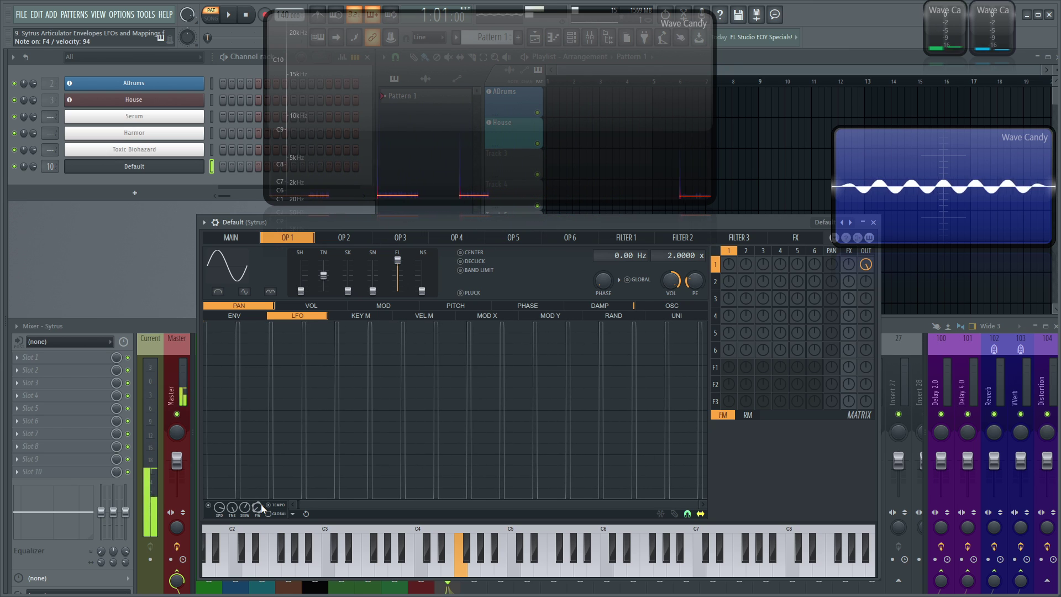
pyautogui.moveTo(245, 507); pyautogui.dragTo(219, 515)
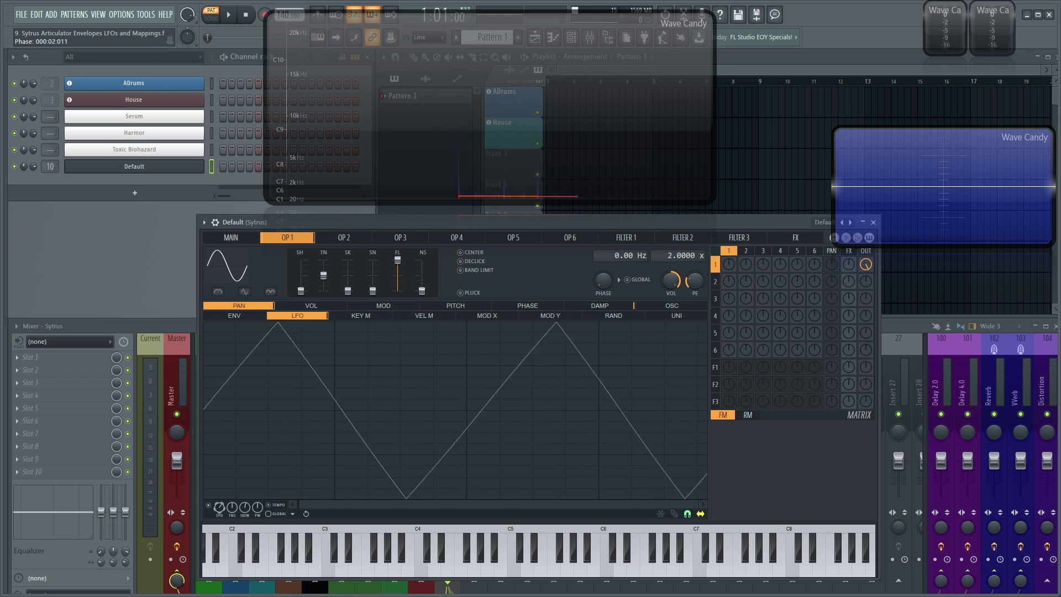
# Show the panning's keyboard mapping, add a point at B4 slightly above centre, and set its mode to Hold.
pyautogui.click(364, 316)
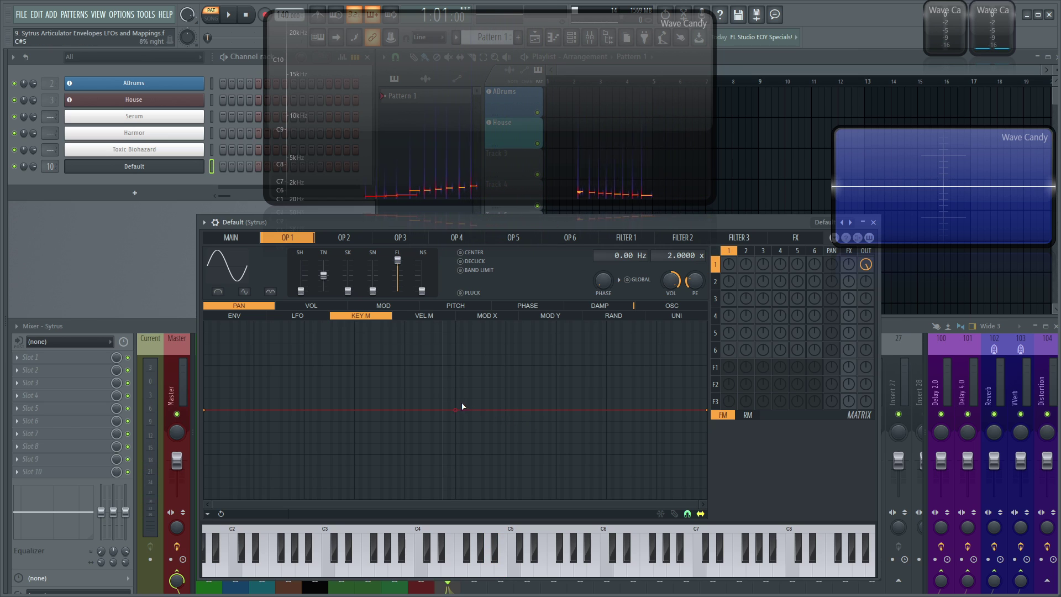
pyautogui.moveTo(455, 409); pyautogui.dragTo(457, 400)
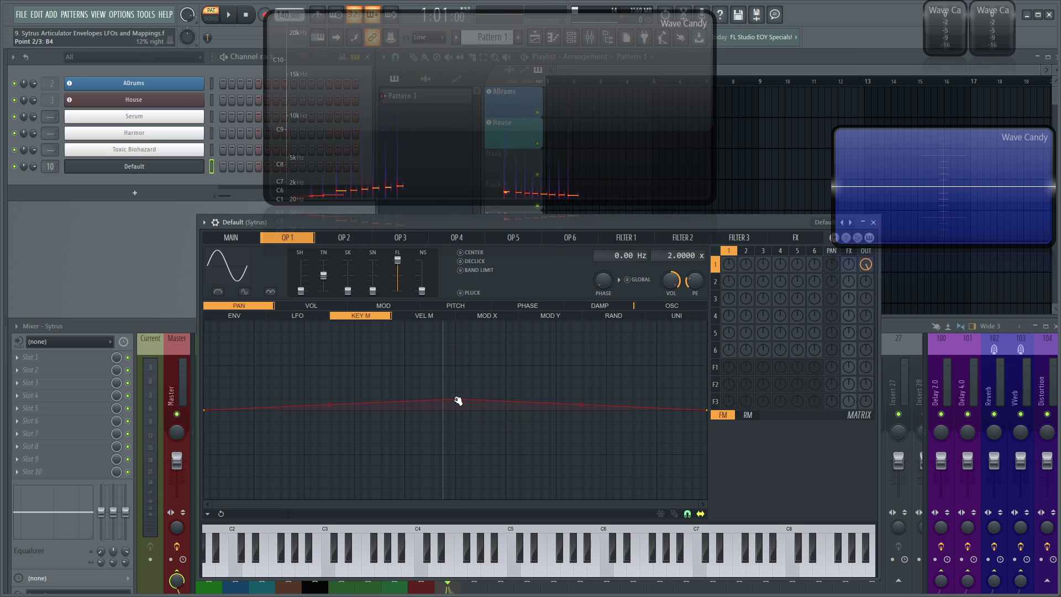
pyautogui.rightClick(456, 400)
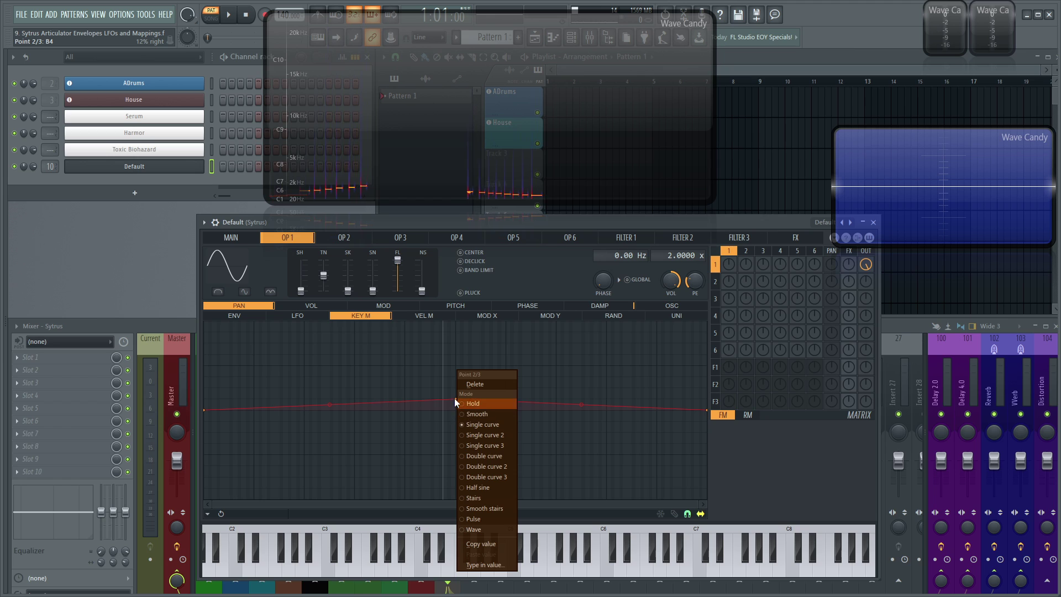
pyautogui.click(487, 405)
# Turn the keyboard mapping into a hard split, with the first point full left, the B4 point full right, and the last point in Hold mode.
pyautogui.moveTo(206, 411); pyautogui.dragTo(215, 551)
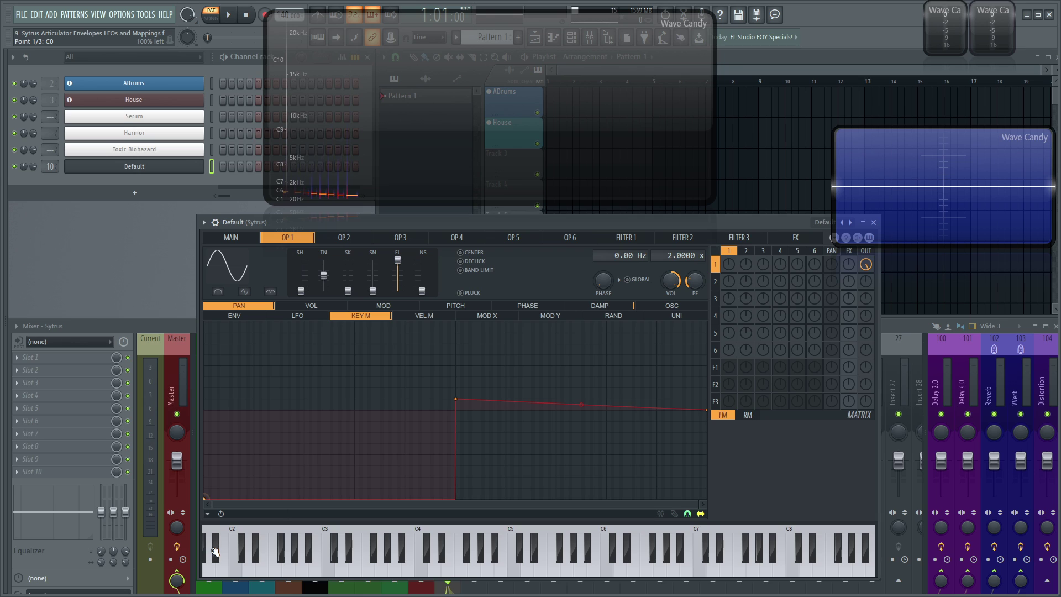
pyautogui.rightClick(705, 410)
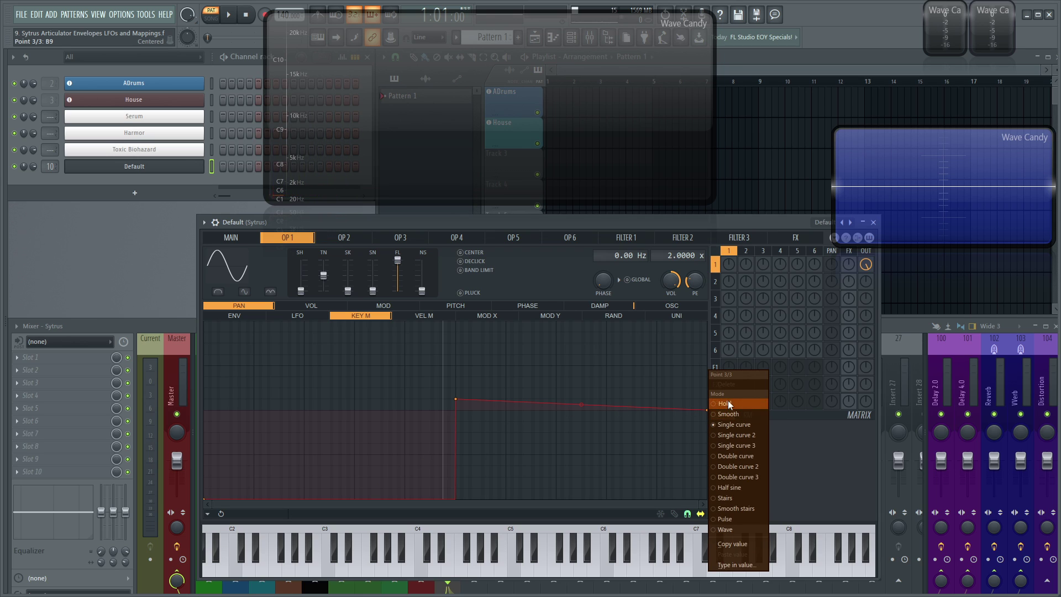
pyautogui.click(727, 400)
pyautogui.moveTo(461, 399); pyautogui.dragTo(445, 322)
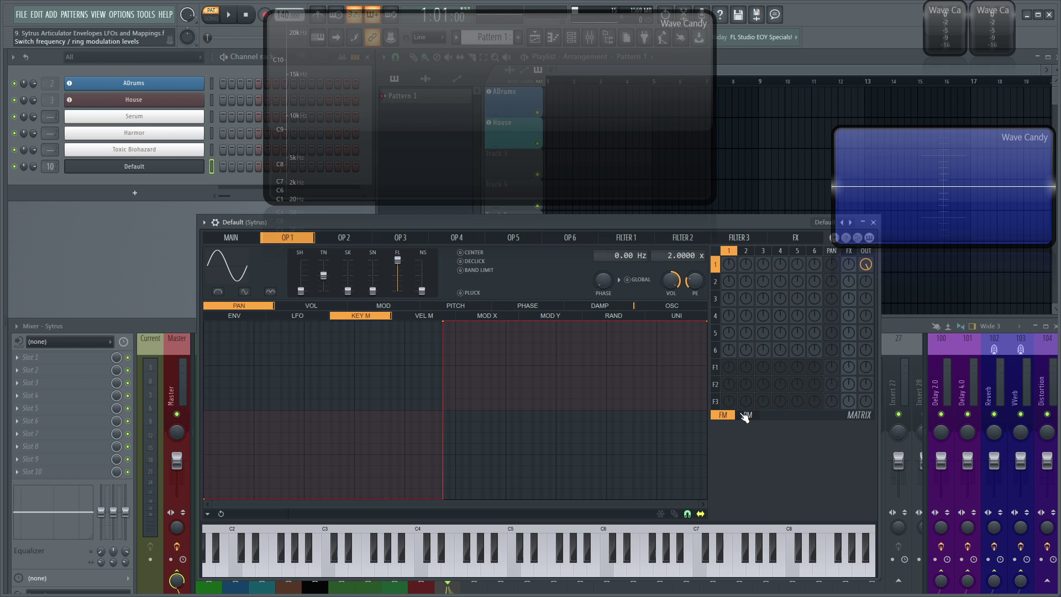
pyautogui.moveTo(453, 323); pyautogui.dragTo(458, 323)
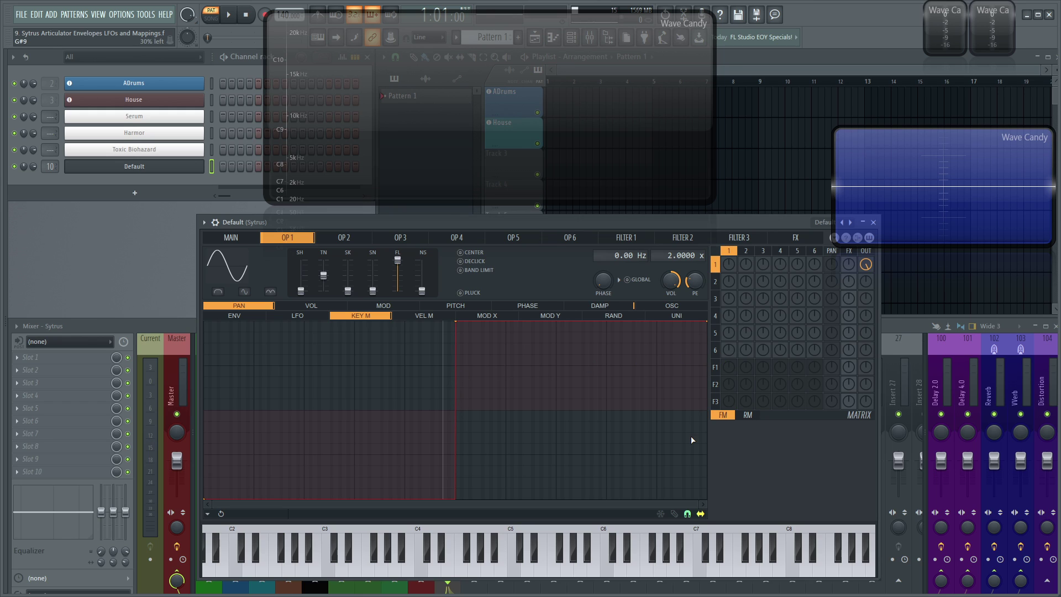
# Play single notes below and above the split to hear the panning switch sides.
pyautogui.press('x')
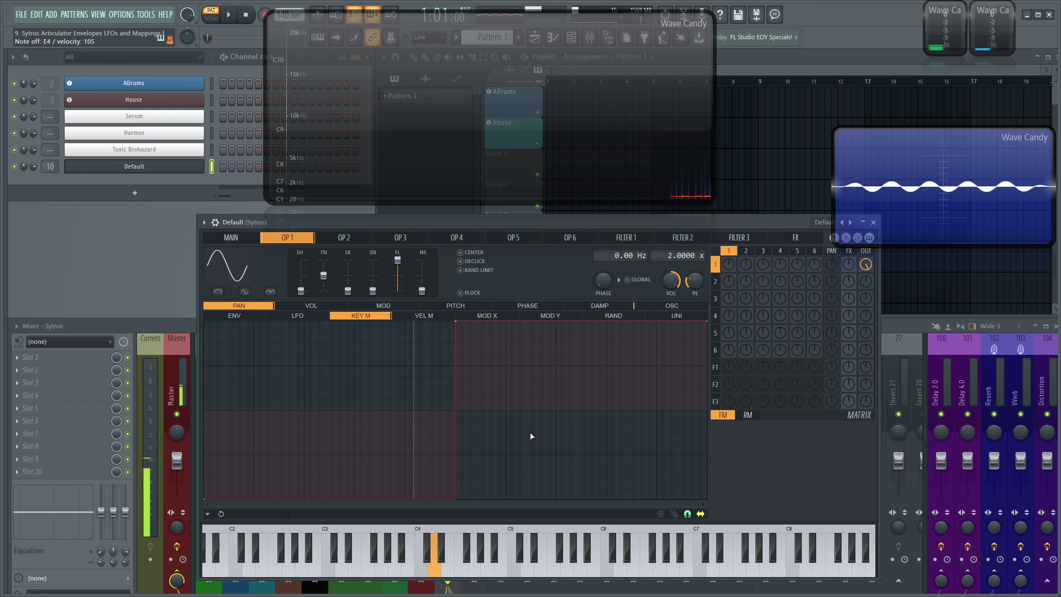
pyautogui.press('x')
pyautogui.press('z')
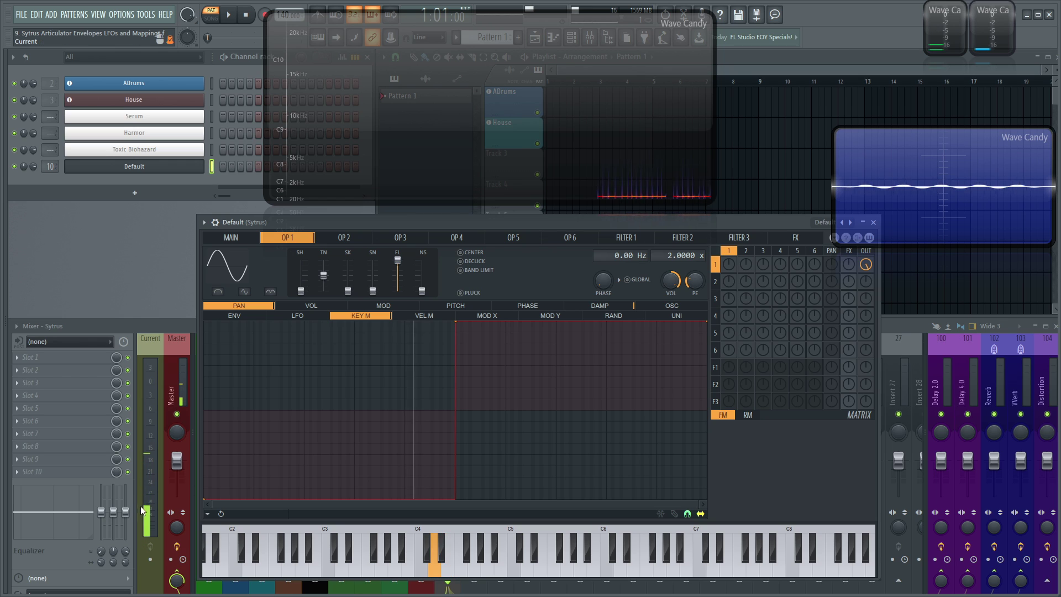
pyautogui.press('c')
pyautogui.press('c')
pyautogui.press('v')
pyautogui.press('m')
pyautogui.press(',')
pyautogui.press('.')
pyautogui.press(',')
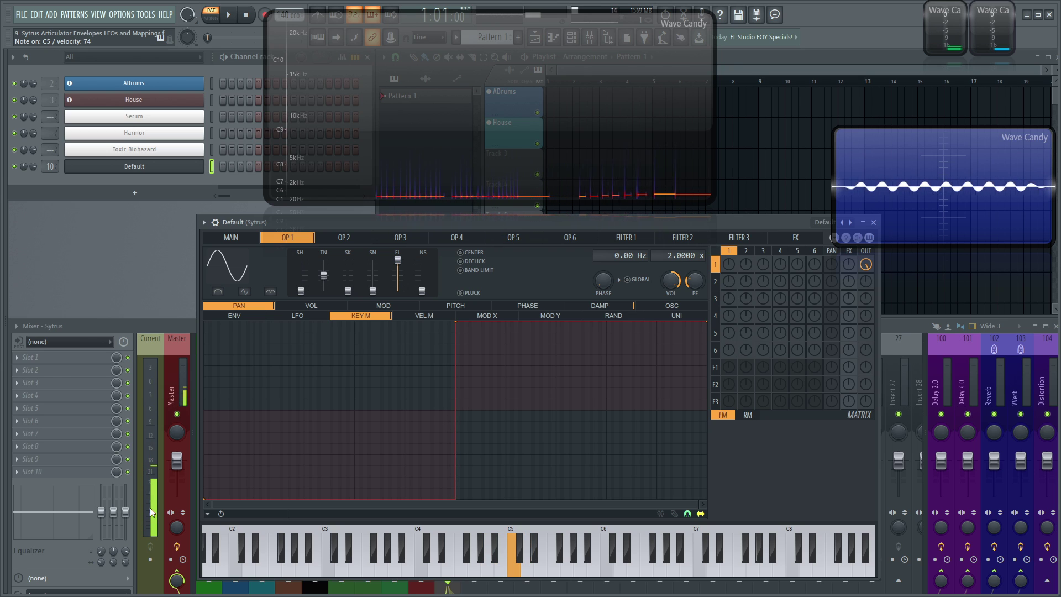
pyautogui.press('m')
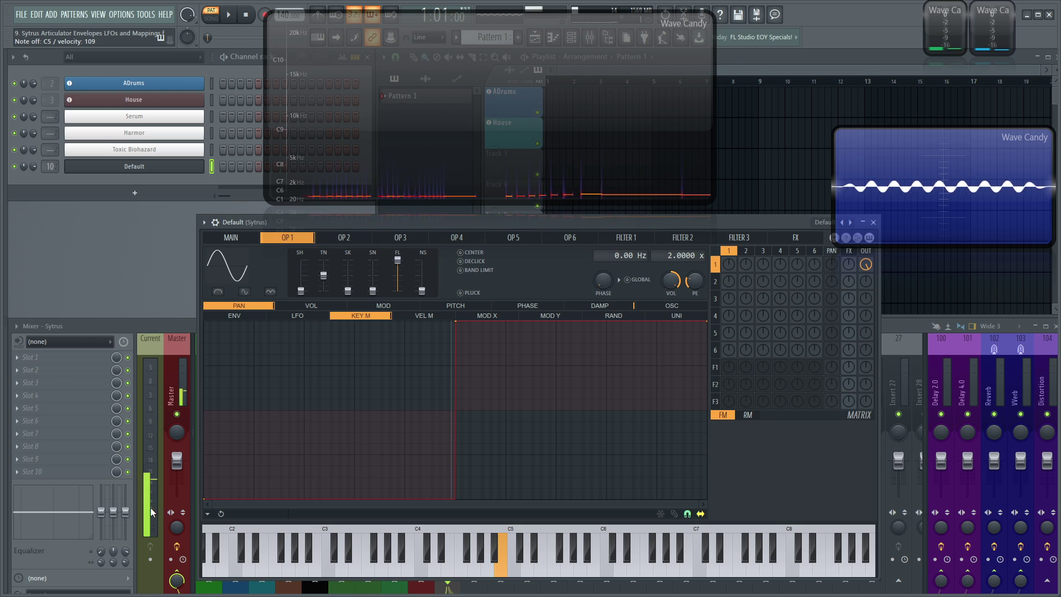
# Examine the split boundary around B4 and C5 up close while playing the notes on either side of it and higher notes.
pyautogui.scroll(5, 480, 390)
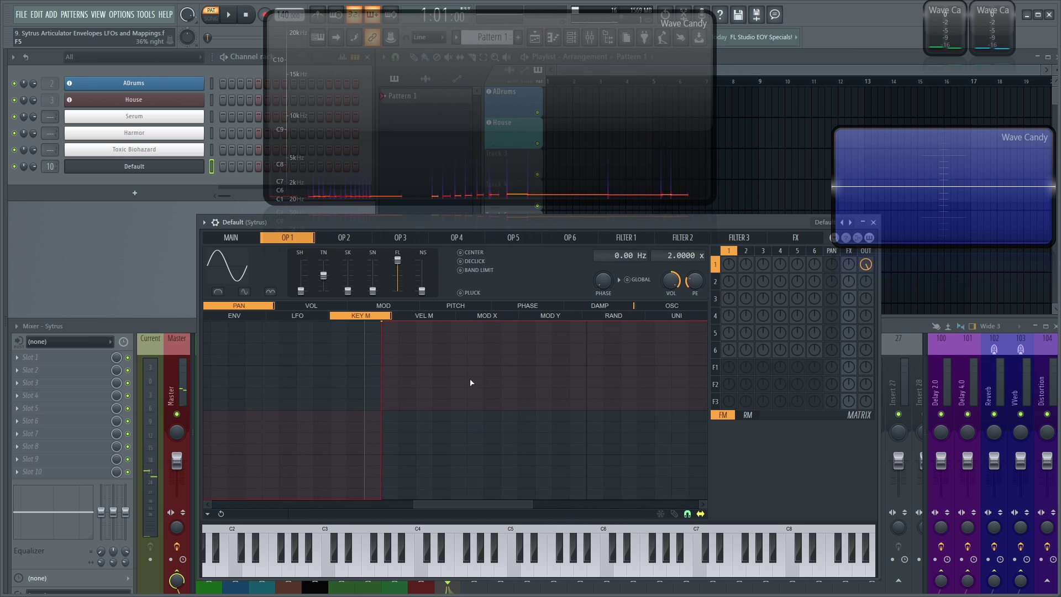
pyautogui.press(',')
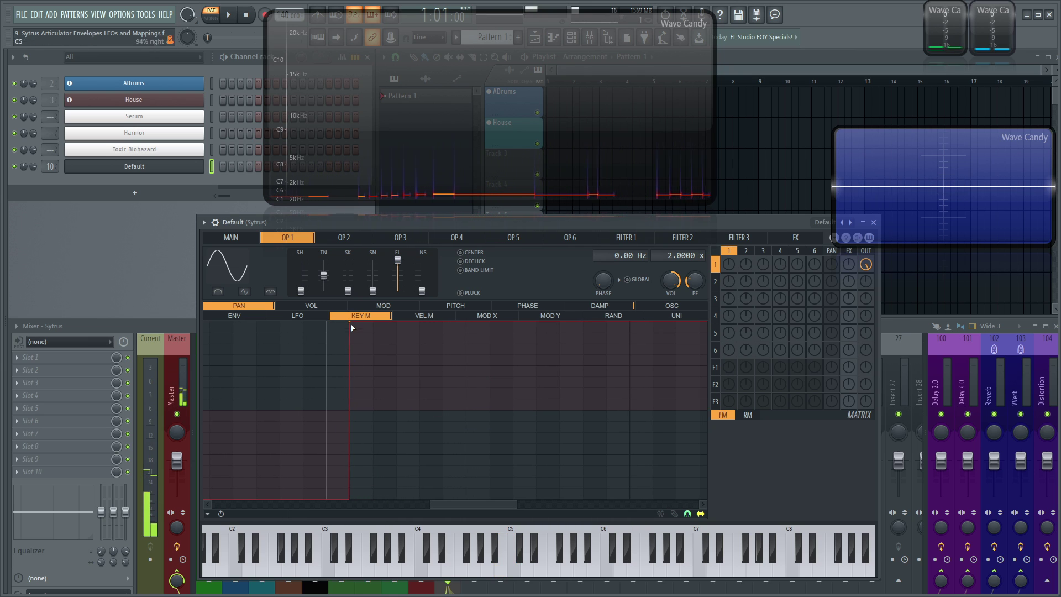
pyautogui.press('m')
pyautogui.press(',')
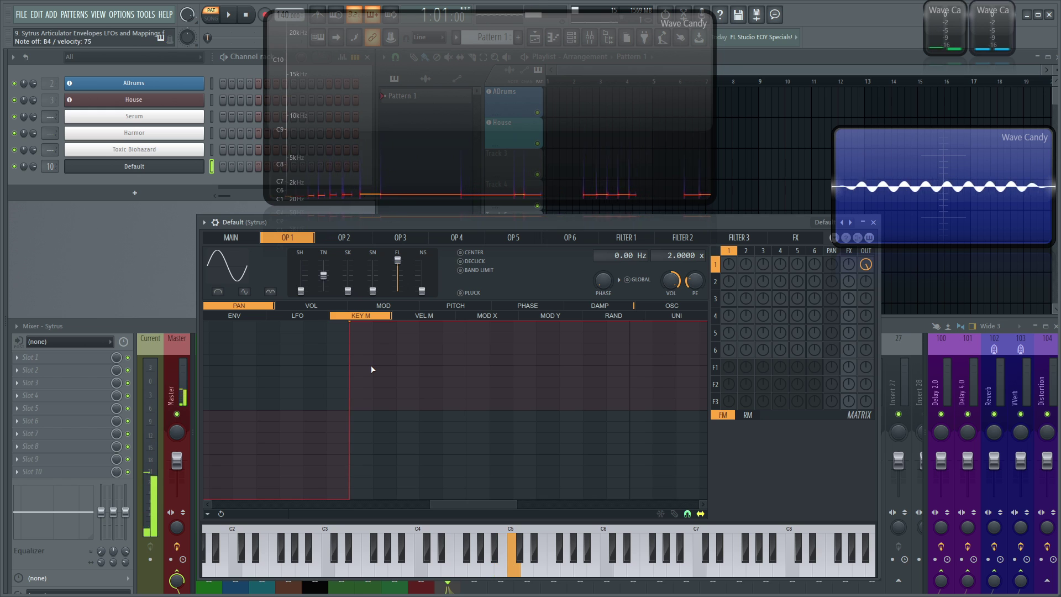
pyautogui.press('m')
pyautogui.press(',')
pyautogui.press('.')
pyautogui.press('u')
pyautogui.press('p')
pyautogui.press('i')
pyautogui.press('y')
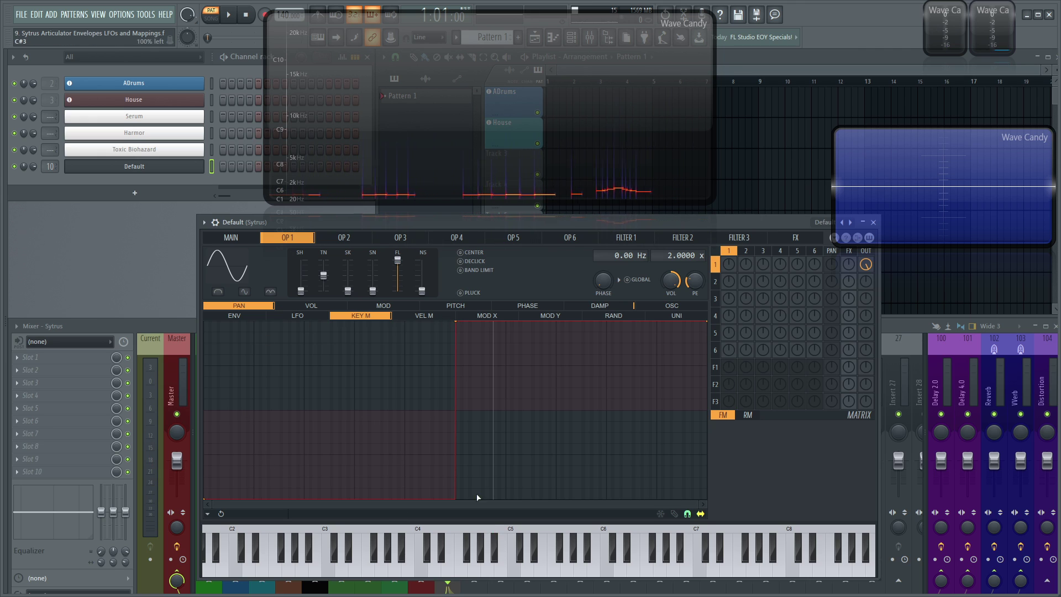
# Switch the keyboard mapping's middle point to Single curve mode, and delete that point.
pyautogui.rightClick(456, 321)
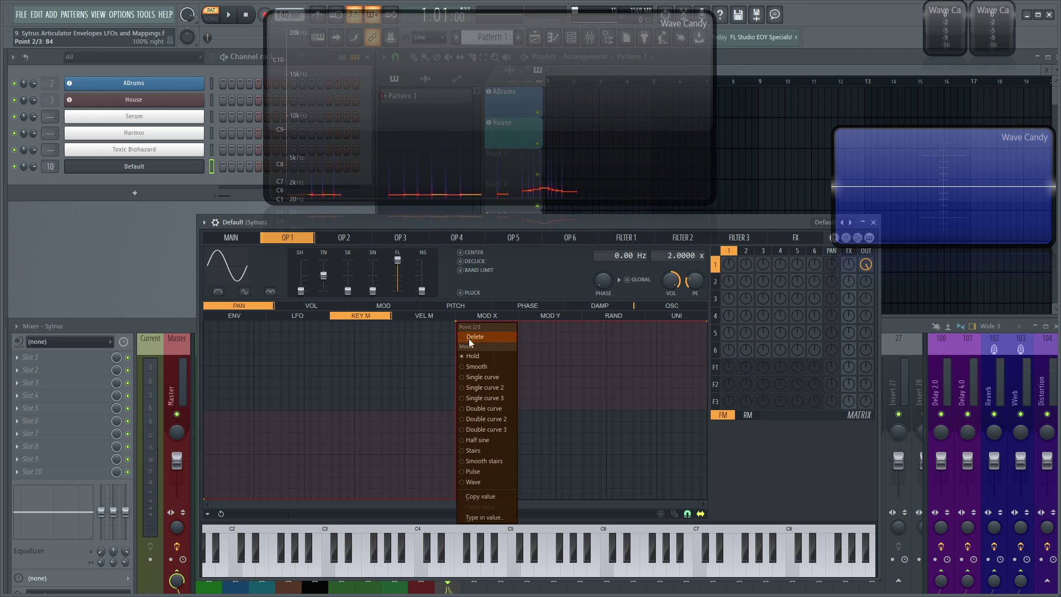
pyautogui.click(487, 377)
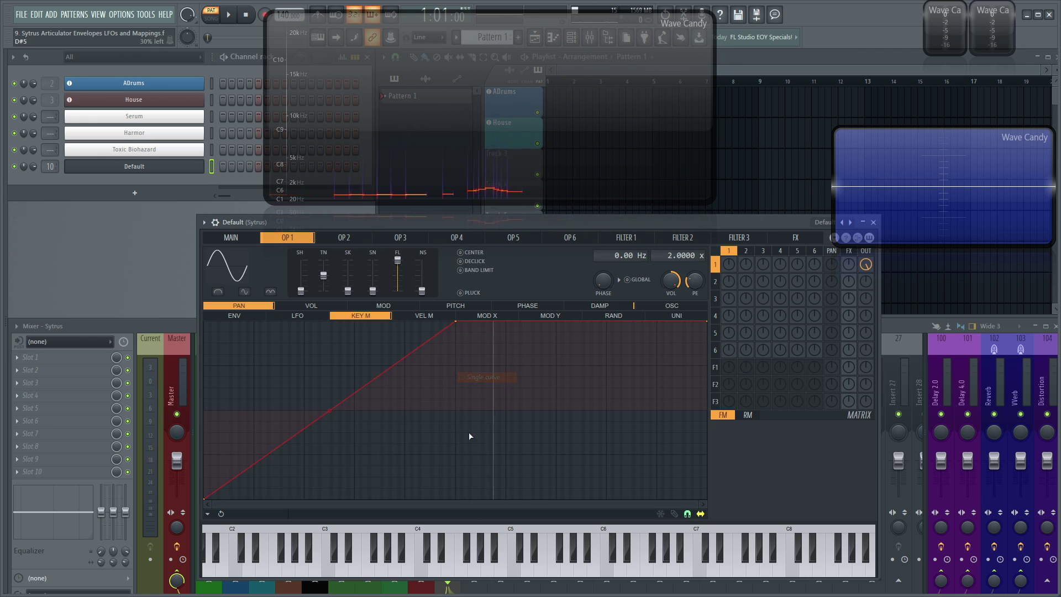
pyautogui.rightClick(455, 323)
pyautogui.click(498, 356)
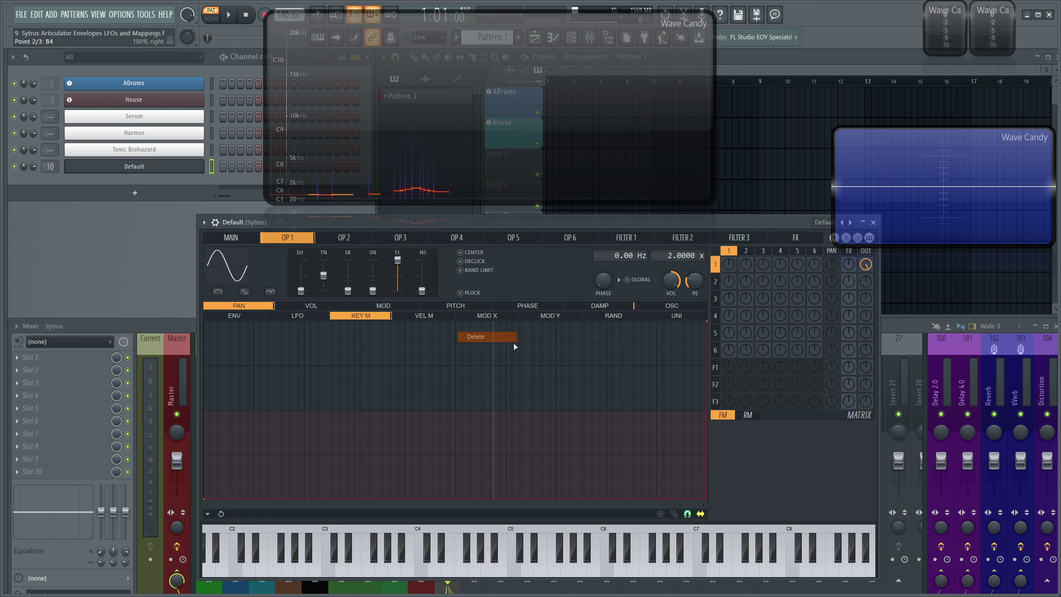
# Set the last point to Single curve mode and slope the keyboard mapping from about half left to about half right.
pyautogui.rightClick(706, 320)
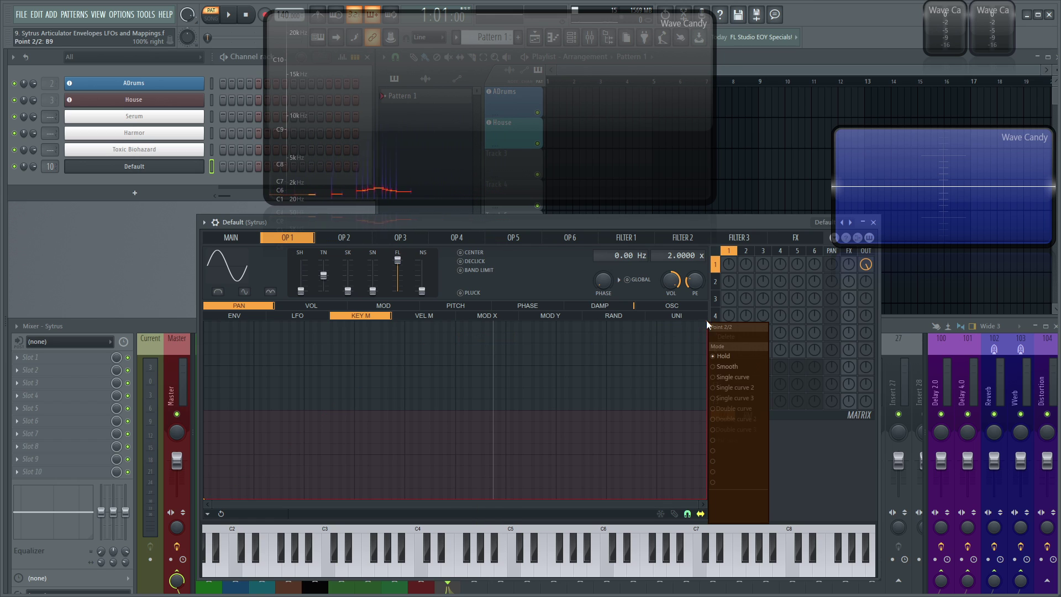
pyautogui.click(761, 375)
pyautogui.moveTo(208, 501); pyautogui.dragTo(203, 453)
pyautogui.moveTo(708, 322); pyautogui.dragTo(712, 366)
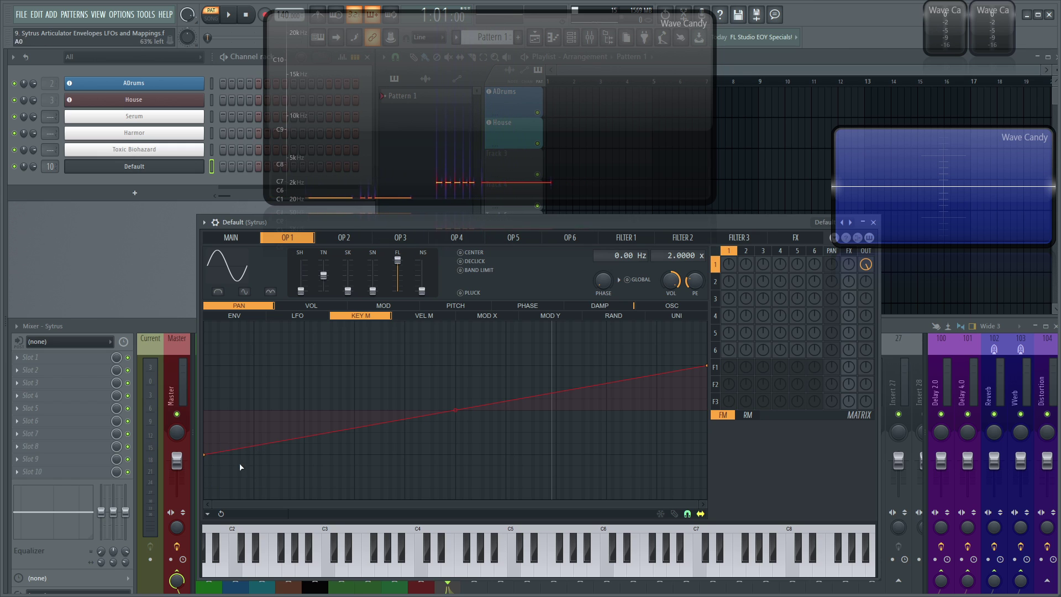
# Check the panning's envelope and LFO, and return both end points of the keyboard mapping to centre.
pyautogui.click(299, 315)
pyautogui.click(234, 315)
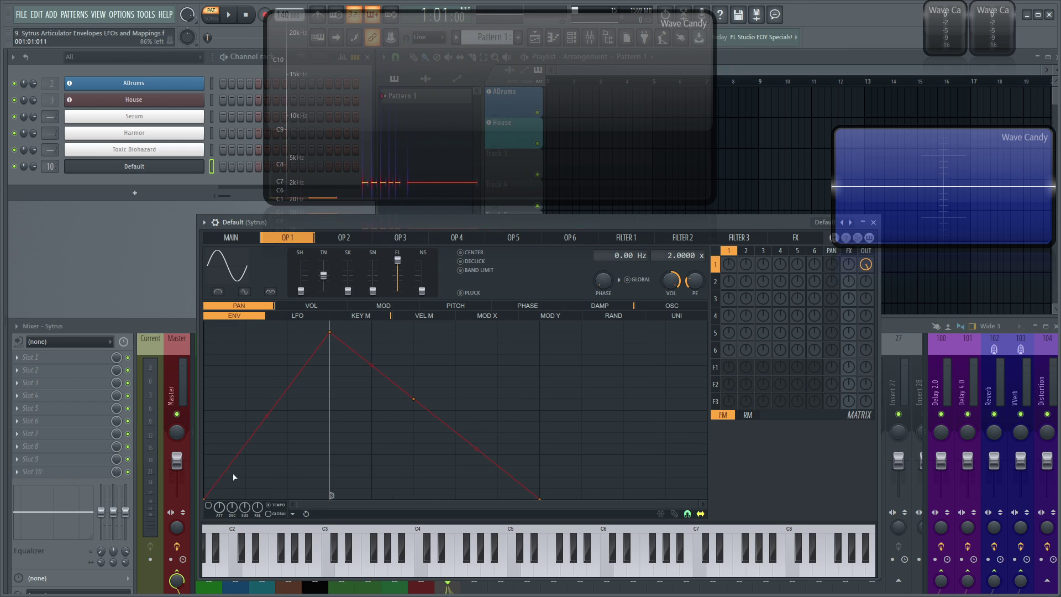
pyautogui.click(361, 315)
pyautogui.click(297, 315)
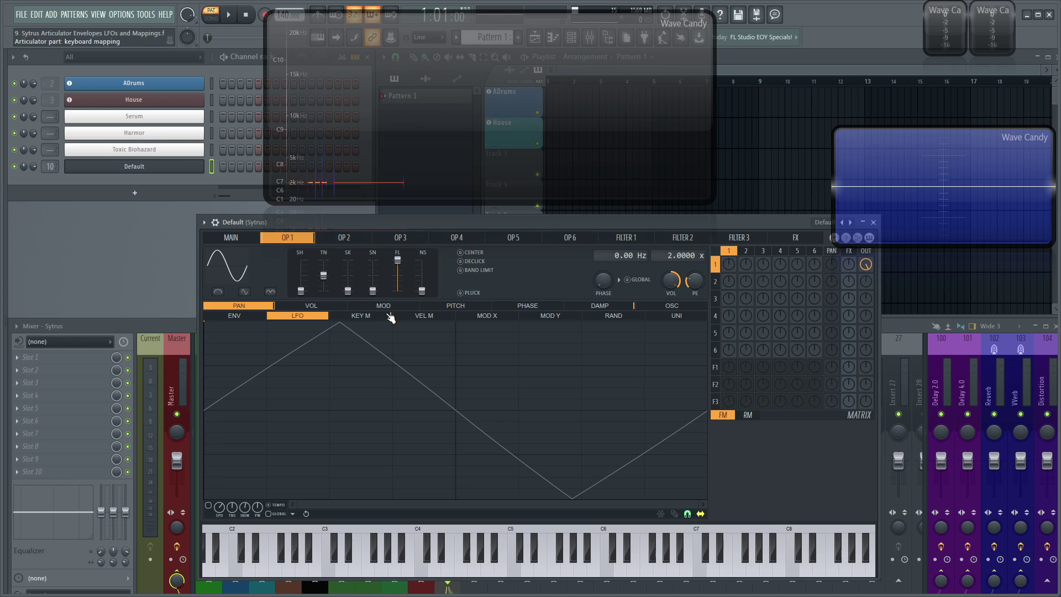
pyautogui.click(390, 316)
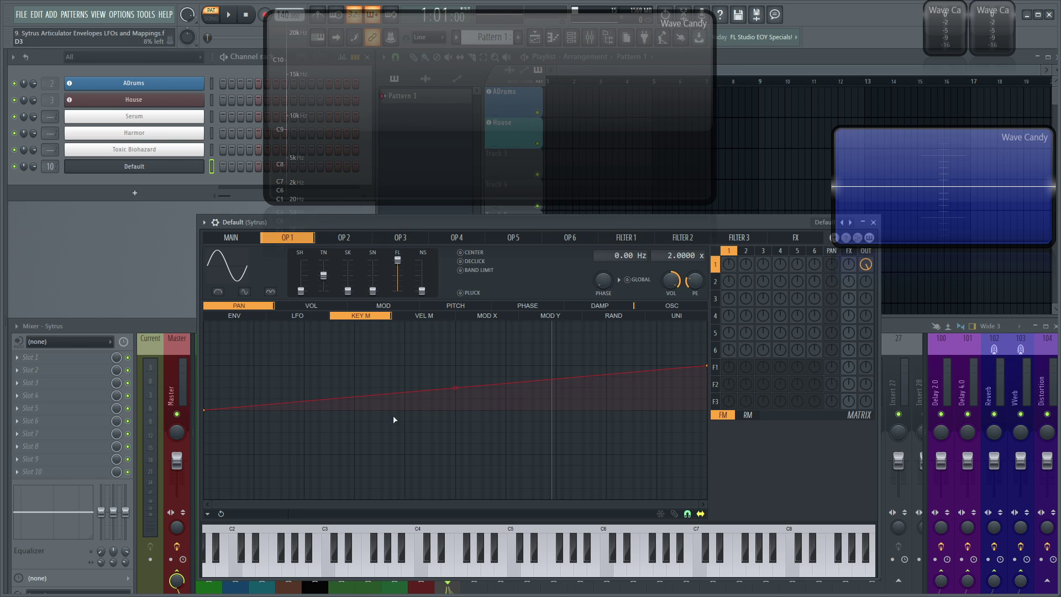
pyautogui.moveTo(710, 389); pyautogui.dragTo(710, 410)
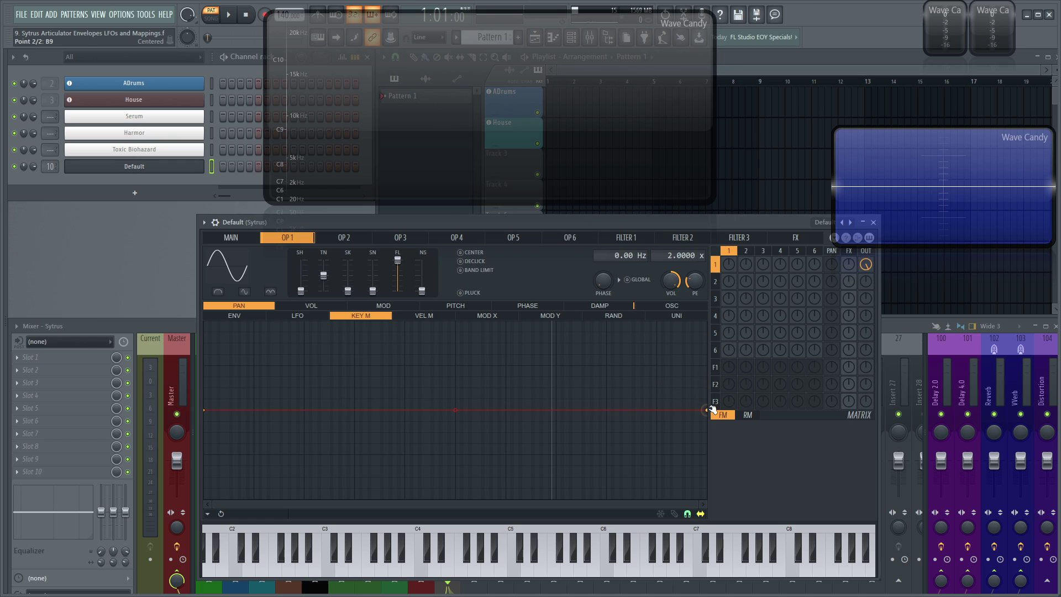
# Show the panning's velocity mapping, and examine the note-on velocity mapping curve in the MIDI settings.
pyautogui.click(424, 315)
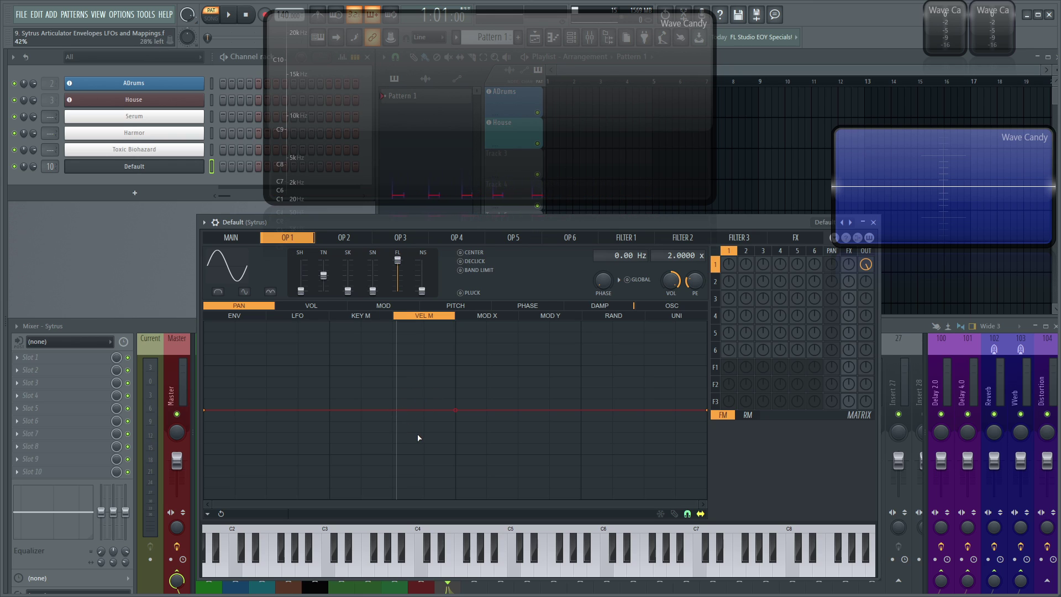
pyautogui.click(122, 15)
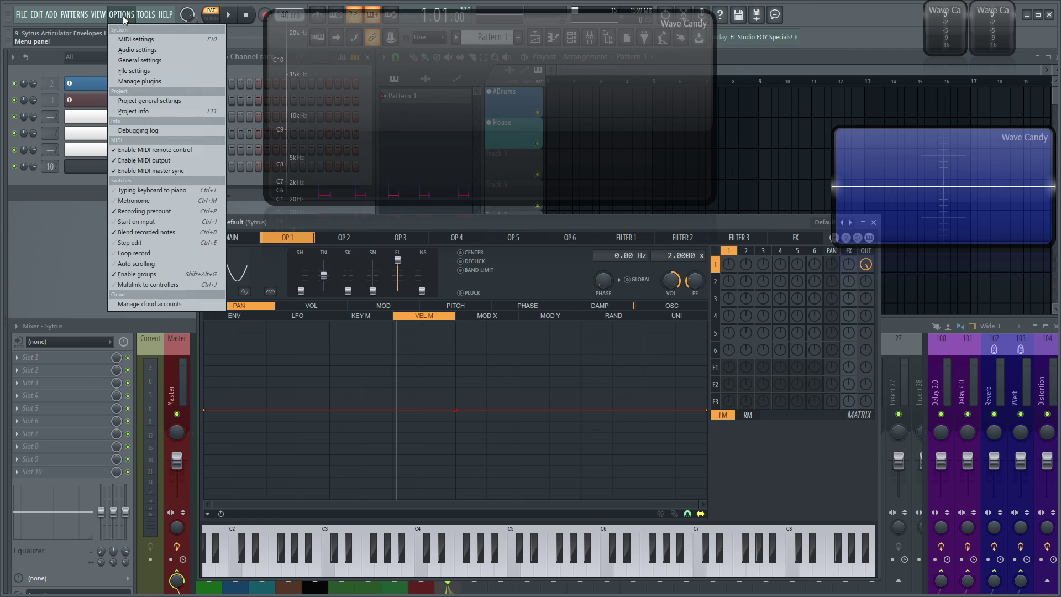
pyautogui.click(141, 56)
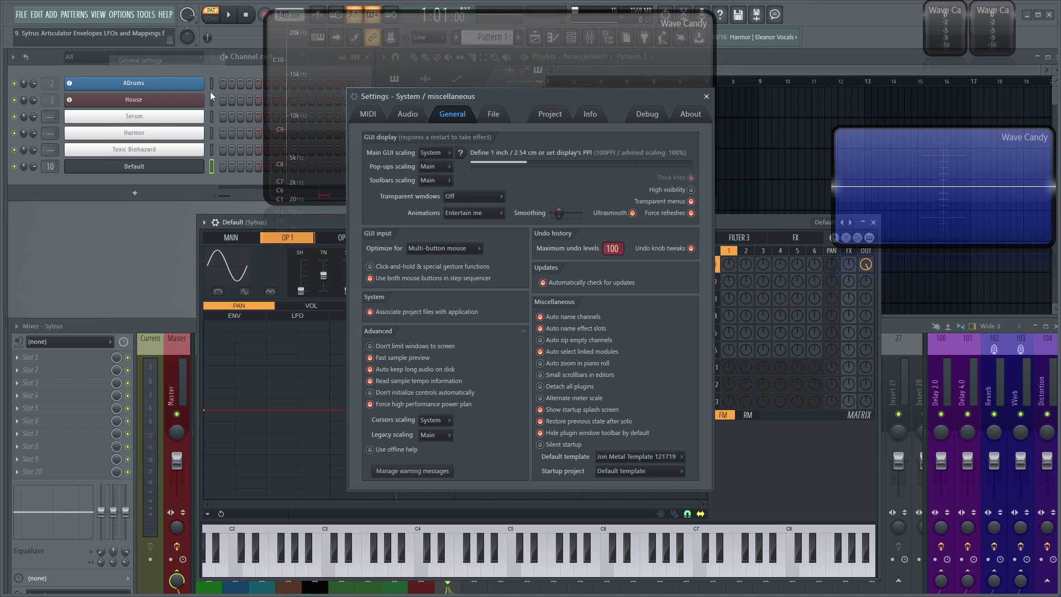
pyautogui.click(380, 116)
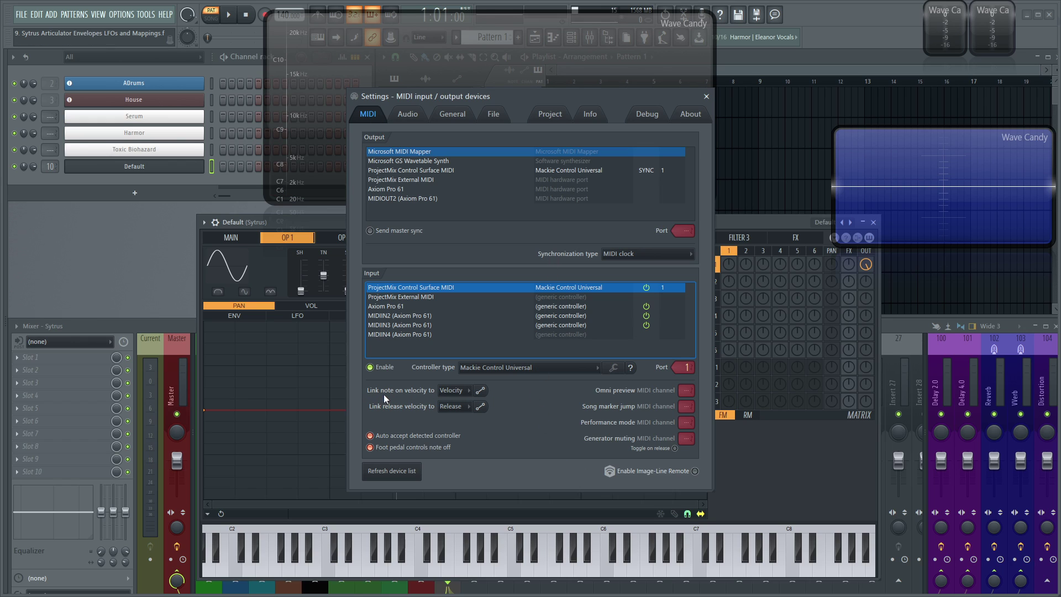
pyautogui.click(480, 392)
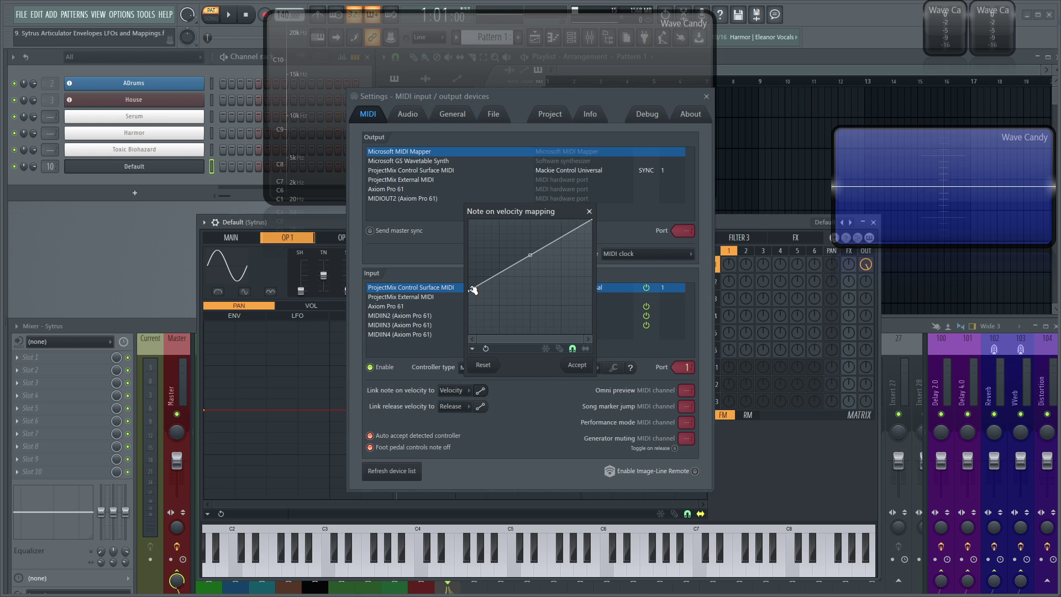
pyautogui.moveTo(472, 292)
pyautogui.mouseDown()
pyautogui.moveTo(470, 344)
pyautogui.moveTo(470, 290)
pyautogui.mouseUp()
pyautogui.click(591, 212)
pyautogui.click(706, 97)
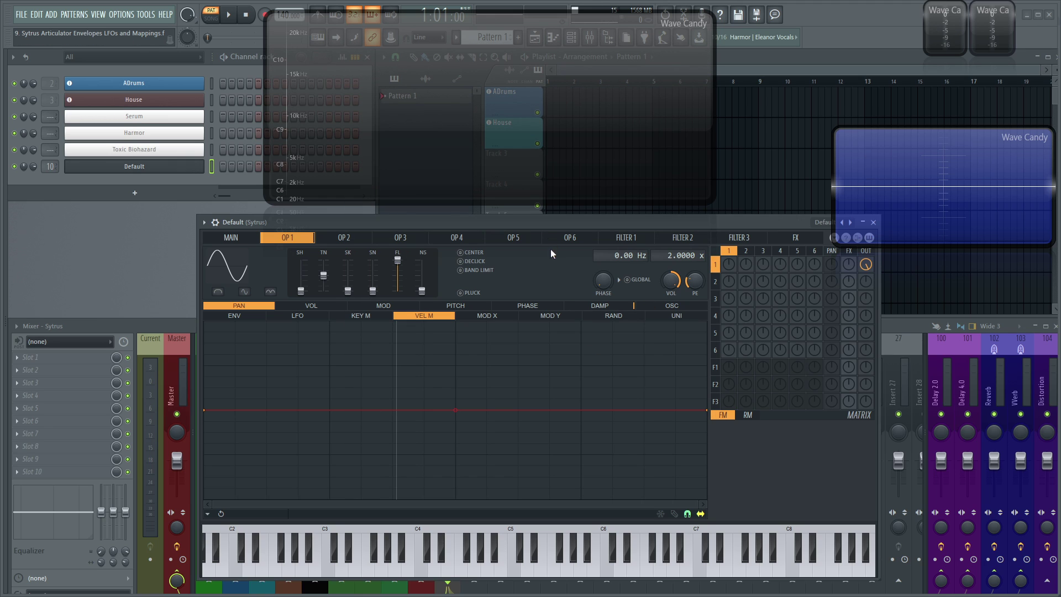
# Bring the Sytrus window back to full size and reload the Default preset.
pyautogui.doubleClick(546, 224)
pyautogui.click(282, 222)
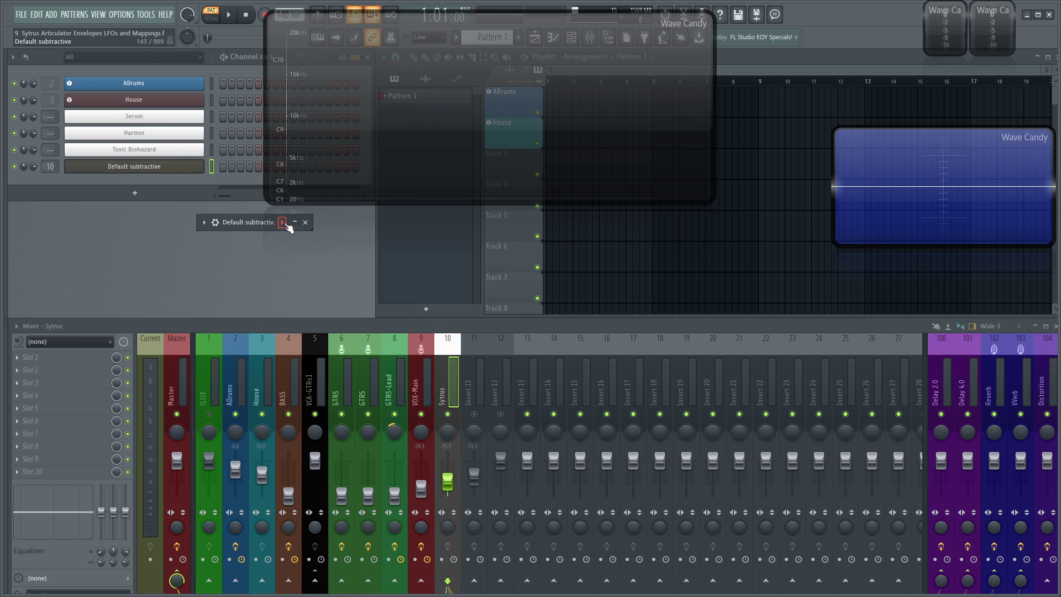
pyautogui.click(295, 223)
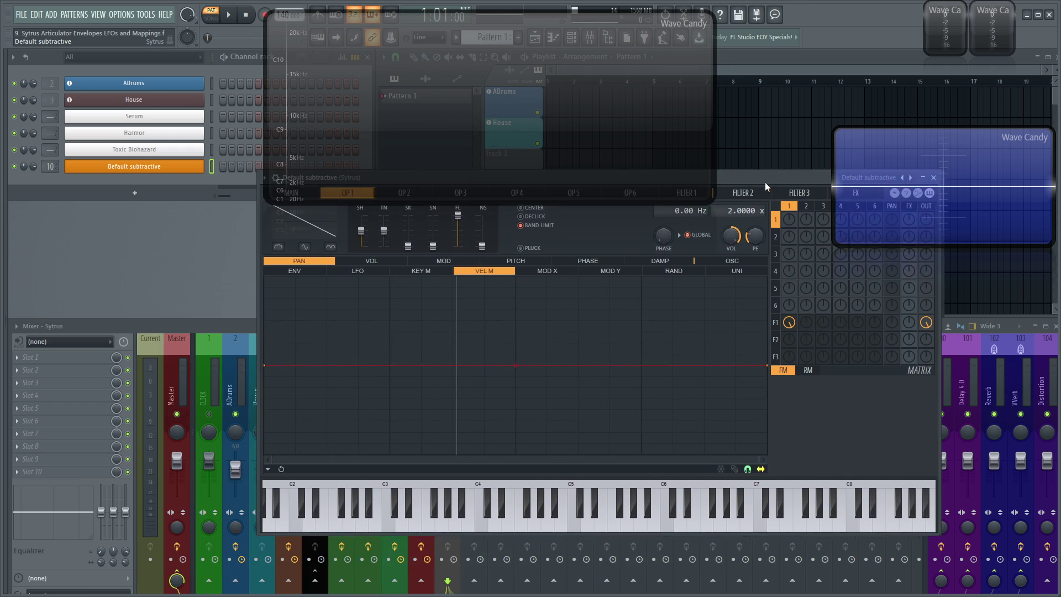
pyautogui.click(777, 236)
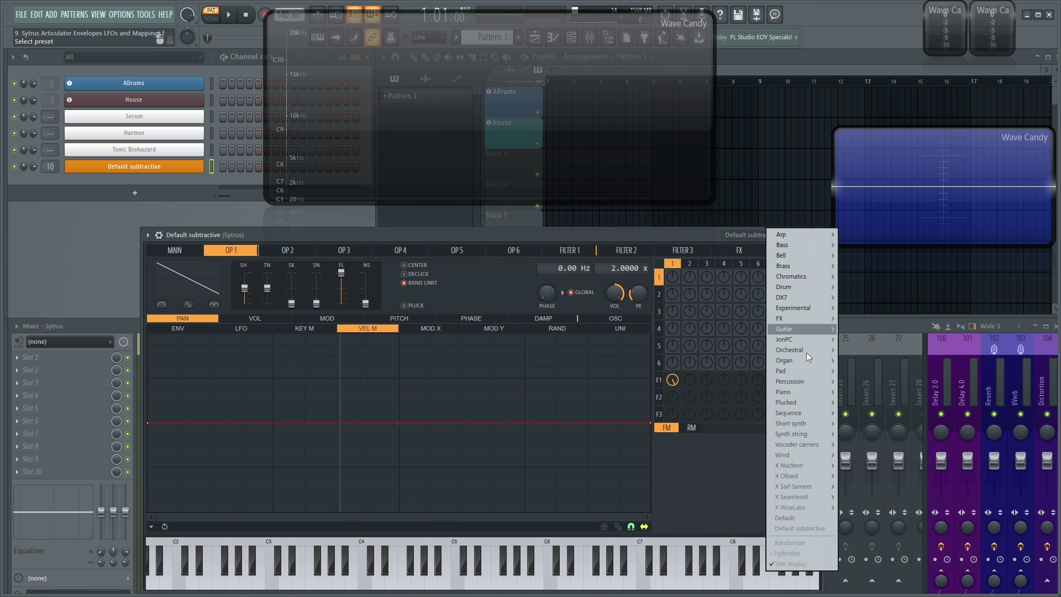
pyautogui.click(801, 515)
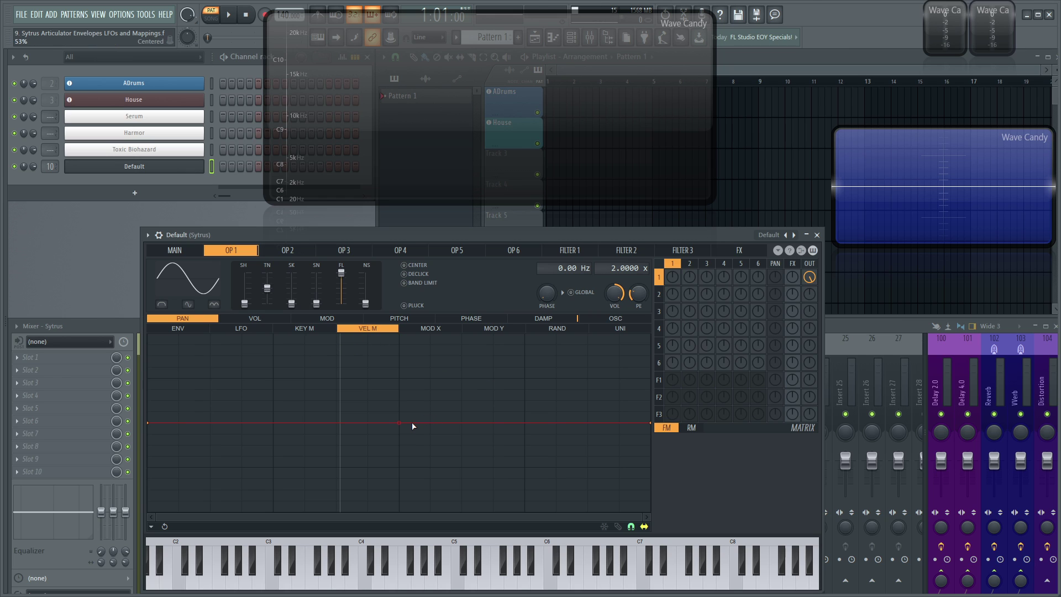
# Slope operator 1's panning velocity mapping from full left at zero velocity to full right at 100% velocity.
pyautogui.moveTo(148, 423); pyautogui.dragTo(160, 514)
pyautogui.moveTo(651, 424); pyautogui.dragTo(650, 333)
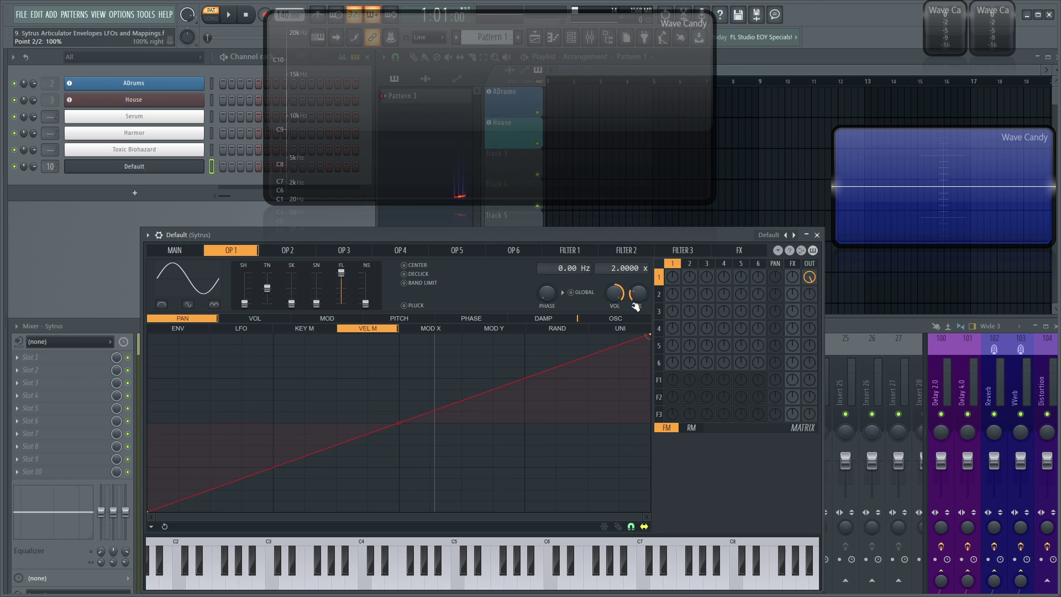
# Switch the velocity mapping from full left to full right at 50% with Hold mode on the middle and end points, and play test notes.
pyautogui.rightClick(400, 412)
pyautogui.click(412, 405)
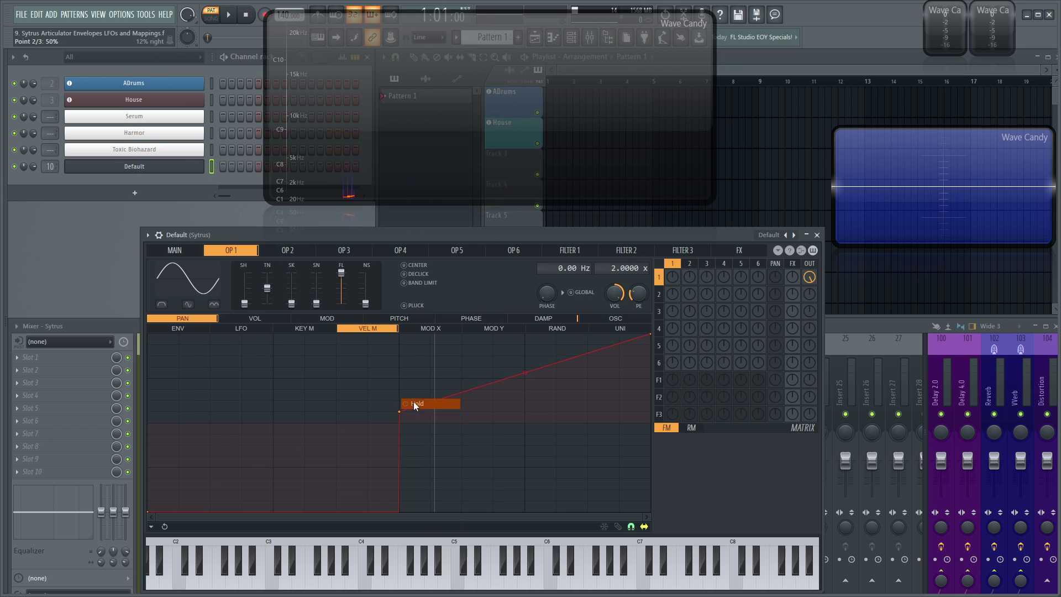
pyautogui.rightClick(646, 335)
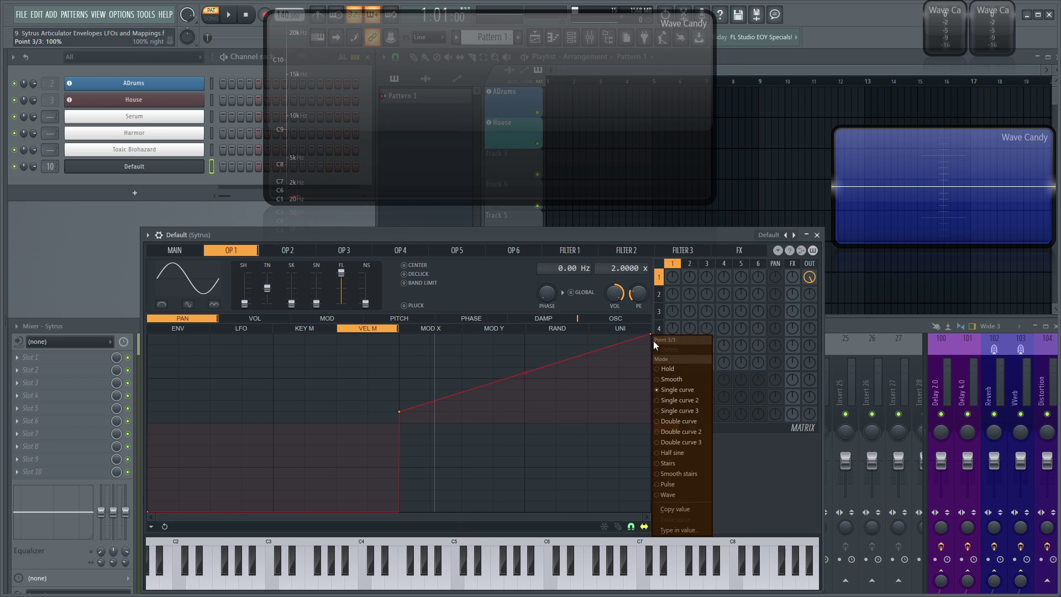
pyautogui.click(668, 365)
pyautogui.moveTo(399, 411); pyautogui.dragTo(412, 286)
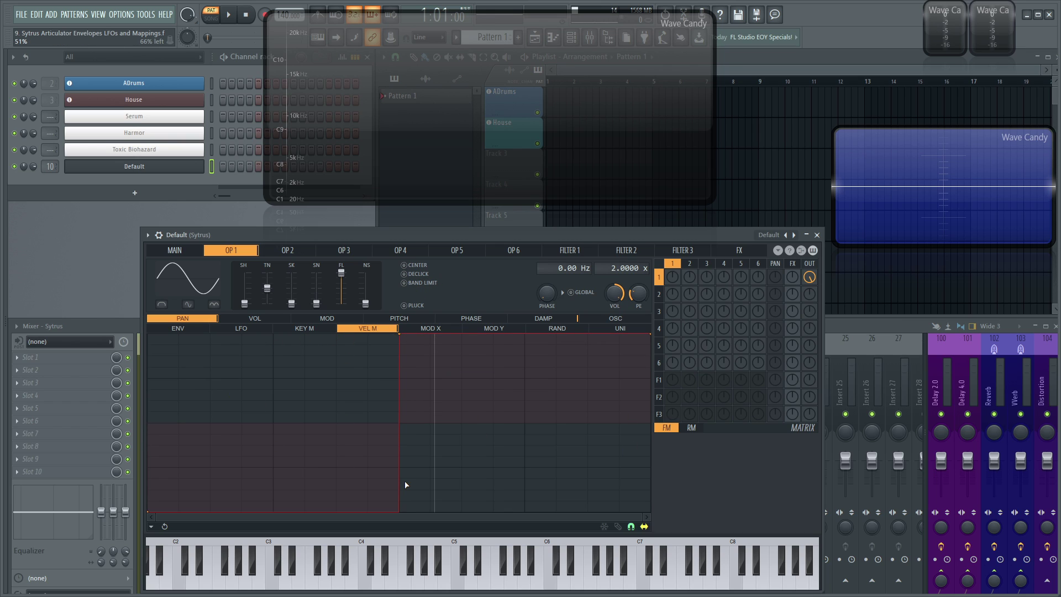
pyautogui.press('c')
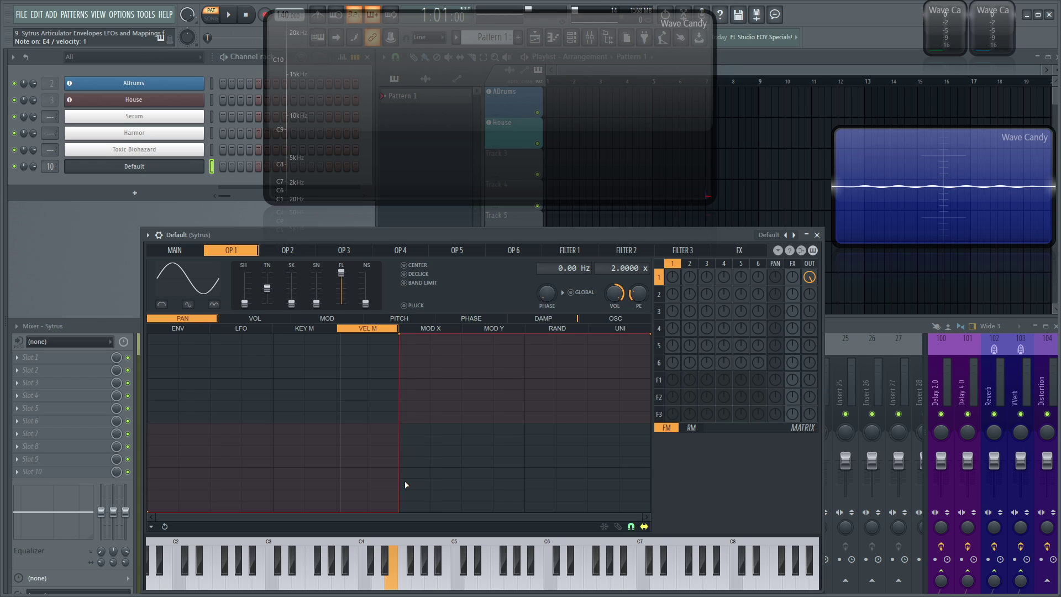
# Delete the velocity mapping's middle point and return both end points to centre.
pyautogui.moveTo(367, 237); pyautogui.dragTo(469, 242)
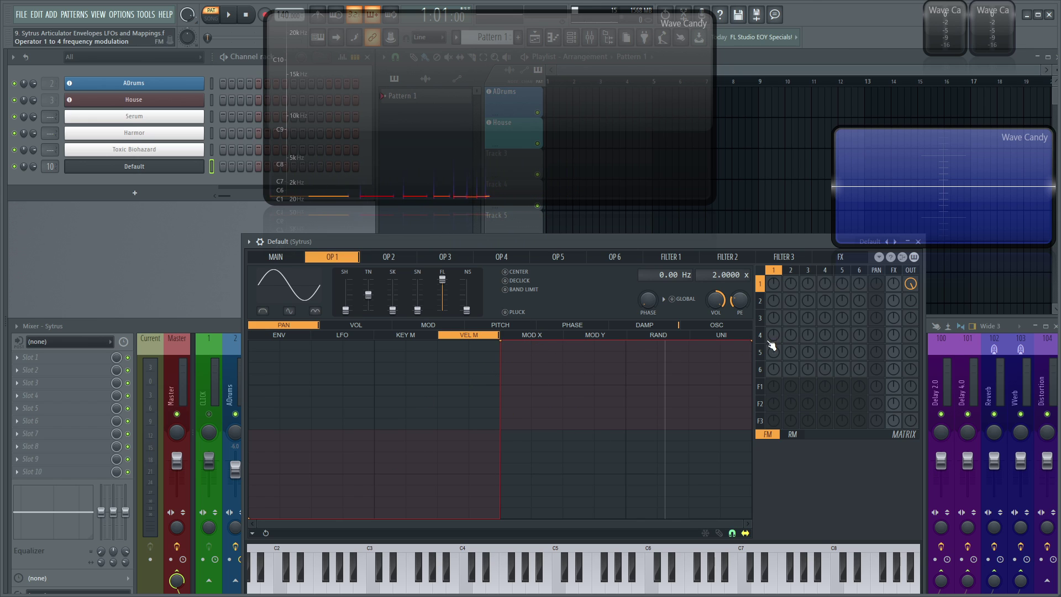
pyautogui.rightClick(750, 370)
pyautogui.click(503, 340)
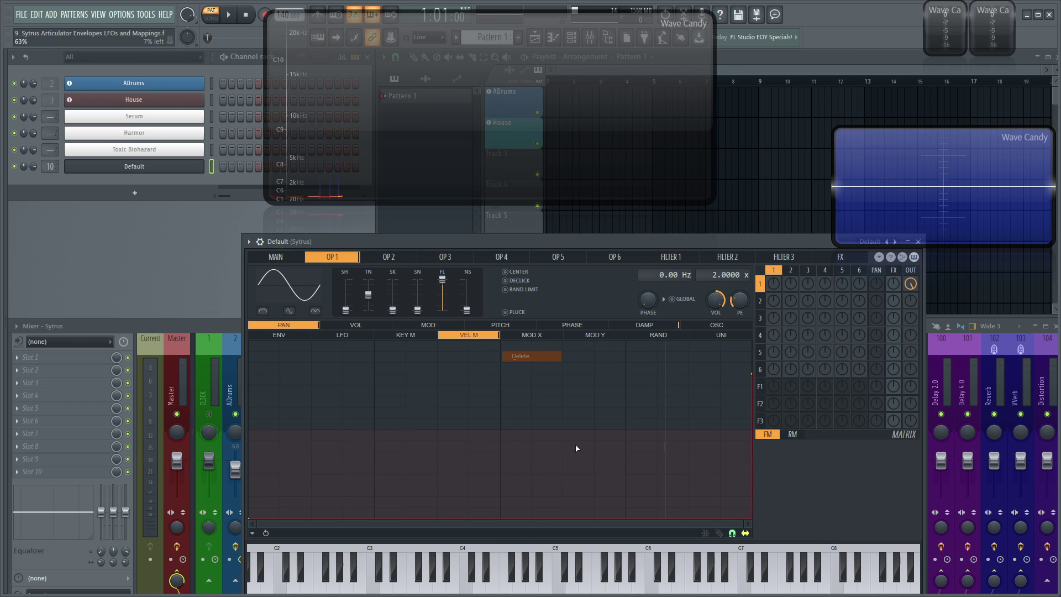
pyautogui.moveTo(252, 517); pyautogui.dragTo(259, 431)
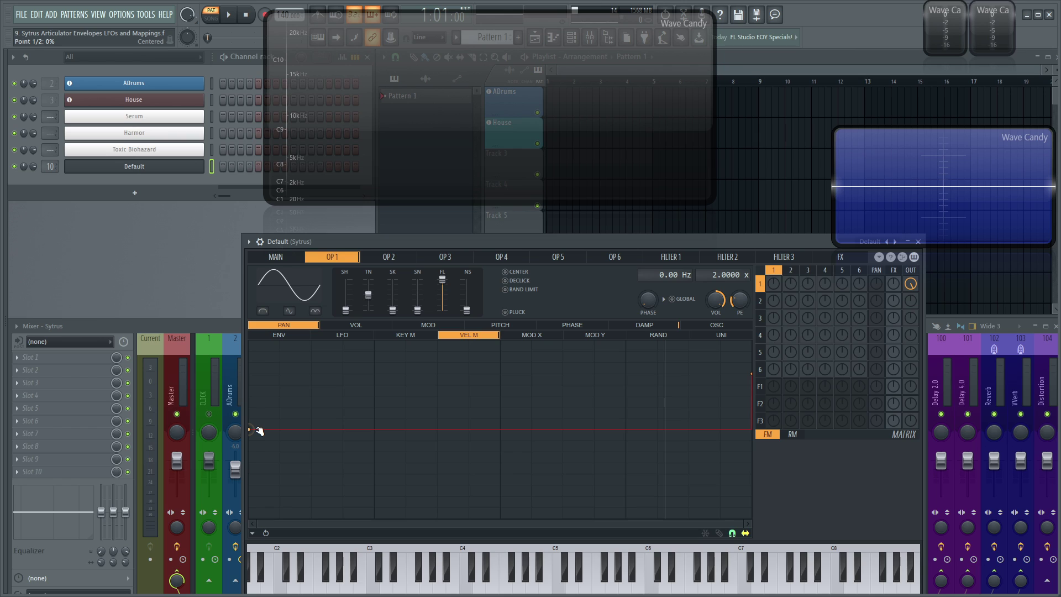
pyautogui.moveTo(752, 372); pyautogui.dragTo(765, 429)
# Compare operator 1's modulation X and modulation Y mappings for panning.
pyautogui.click(519, 336)
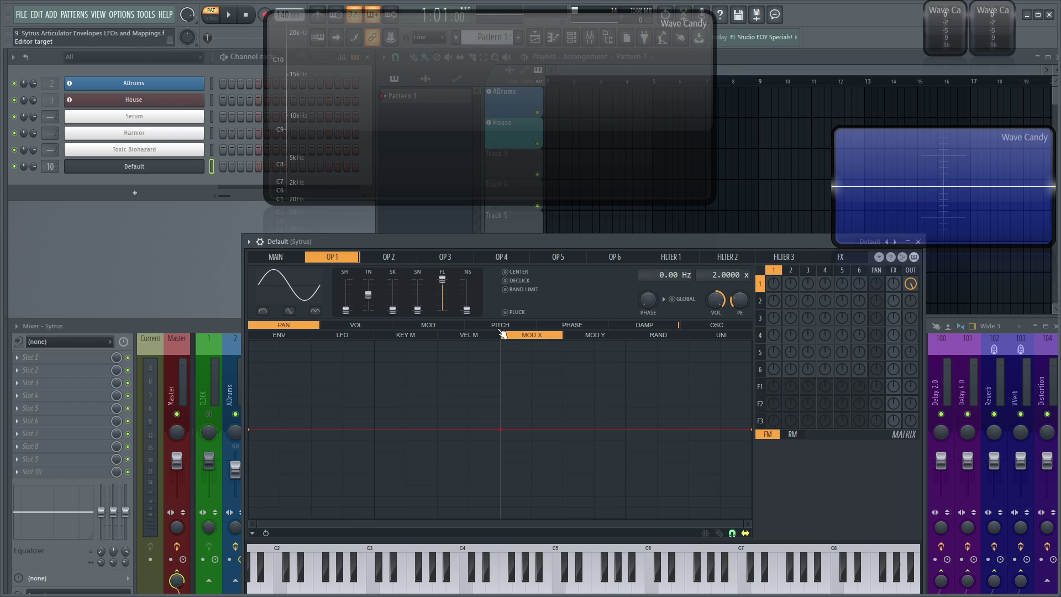
pyautogui.click(595, 336)
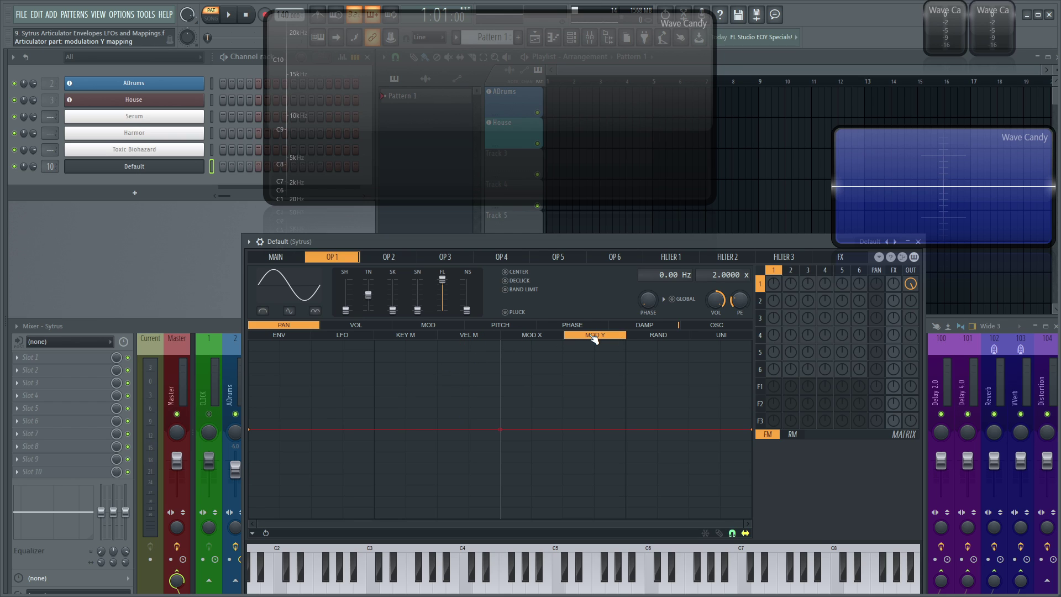
pyautogui.click(538, 335)
pyautogui.click(592, 338)
pyautogui.click(552, 337)
pyautogui.click(580, 337)
pyautogui.click(552, 337)
pyautogui.click(585, 337)
pyautogui.click(543, 337)
pyautogui.click(588, 338)
pyautogui.click(533, 336)
pyautogui.click(598, 336)
# Slope the panning's modulation X mapping from full left at 0% to full right at 100%.
pyautogui.click(537, 336)
pyautogui.moveTo(253, 431); pyautogui.dragTo(254, 525)
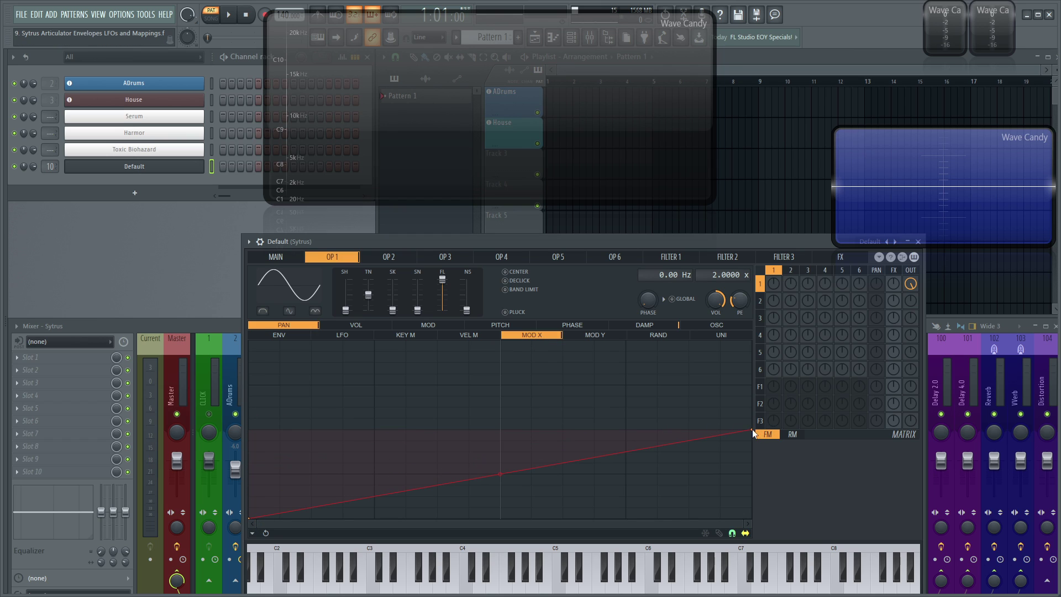
pyautogui.moveTo(752, 430); pyautogui.dragTo(744, 324)
# Set the main modulation X to its minimum and then raise it fully, checking operator 1's panning mapping for each setting.
pyautogui.click(275, 257)
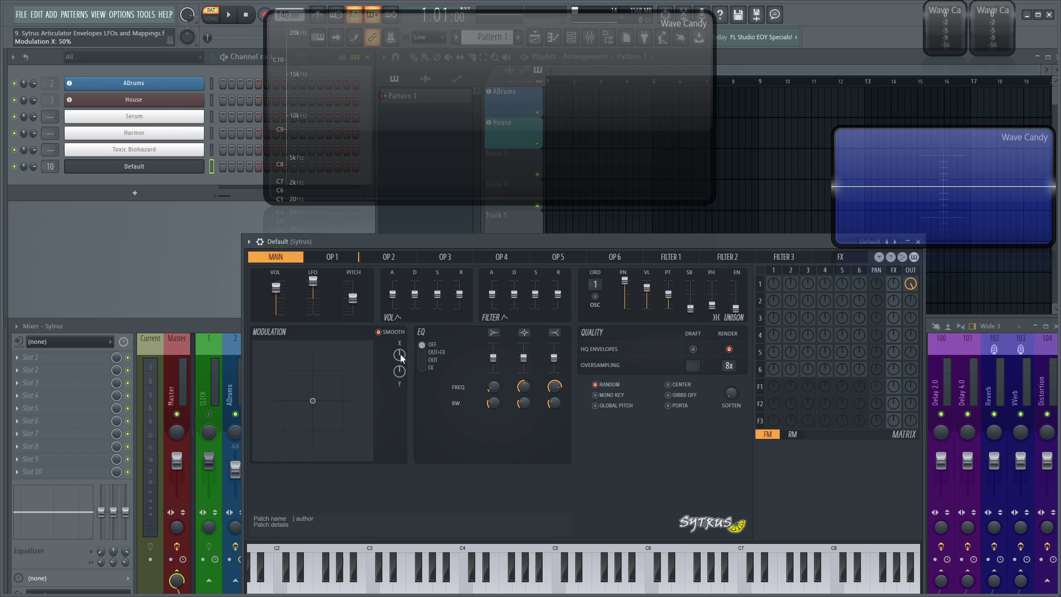
pyautogui.moveTo(402, 358); pyautogui.dragTo(402, 387)
pyautogui.click(353, 260)
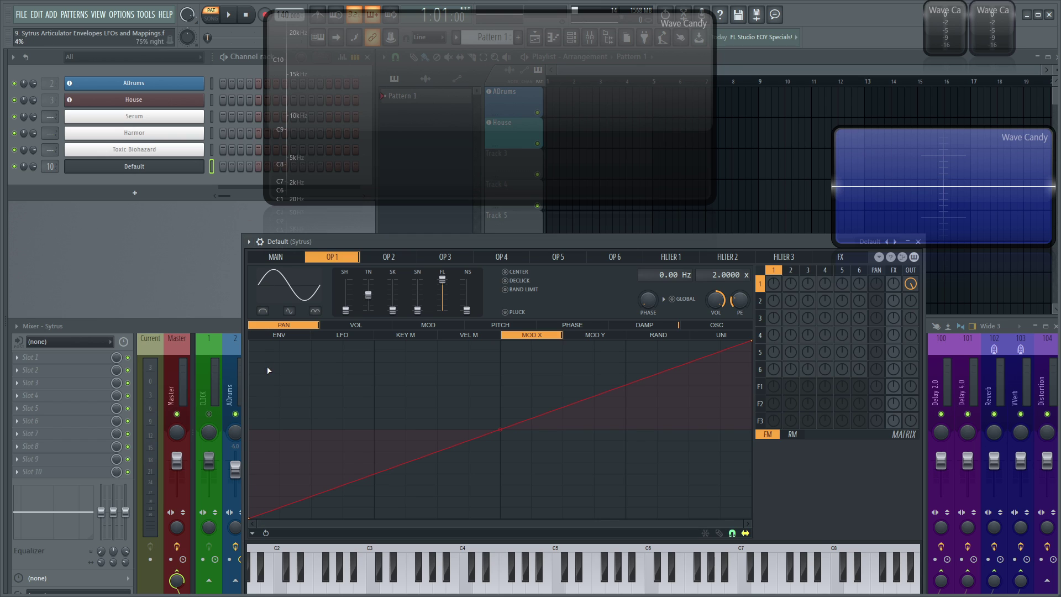
pyautogui.click(285, 258)
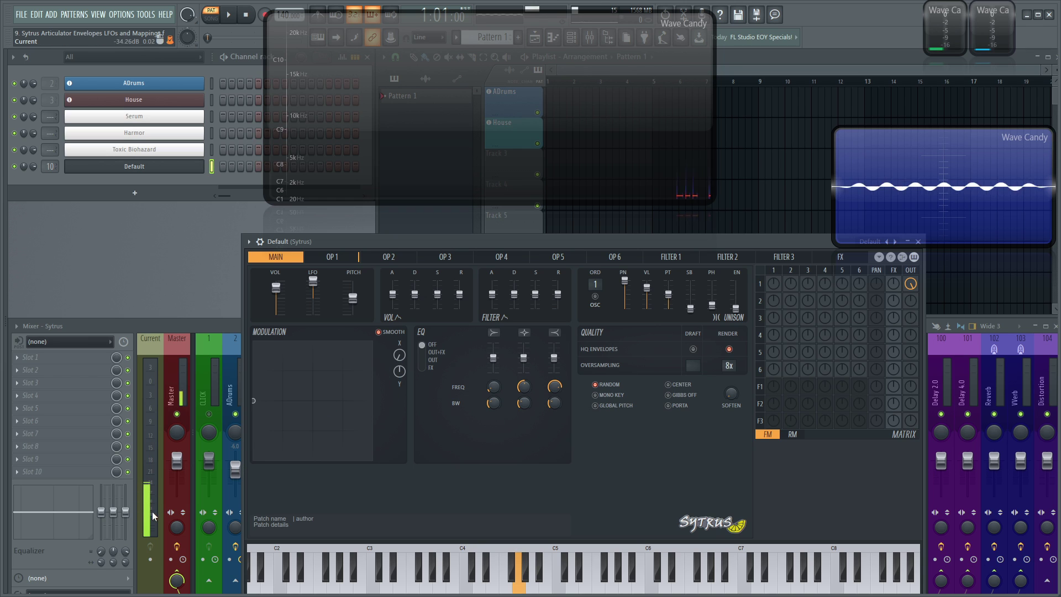
pyautogui.moveTo(399, 354); pyautogui.dragTo(399, 315)
pyautogui.click(332, 257)
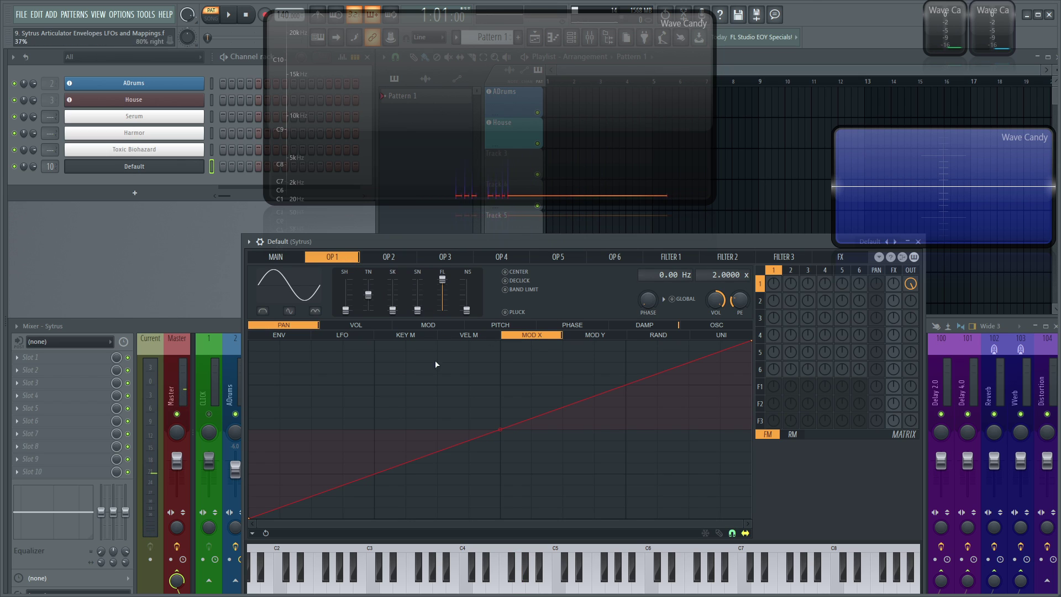
# Check the pitch's modulation X mapping, and sweep the main modulation X down to 0% and back to centre.
pyautogui.click(500, 325)
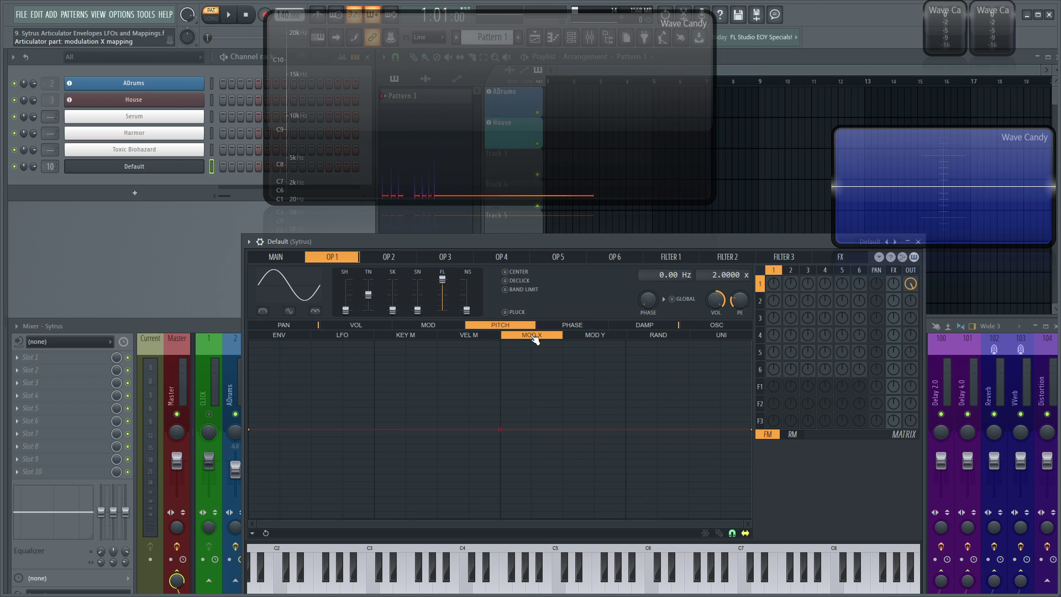
pyautogui.click(312, 326)
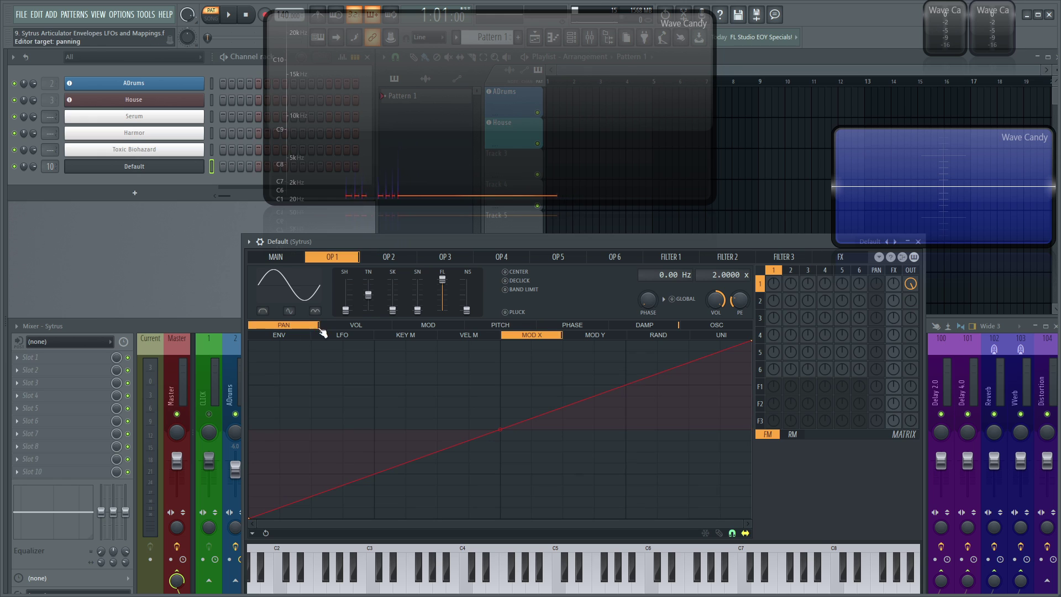
pyautogui.click(275, 257)
pyautogui.moveTo(367, 401); pyautogui.dragTo(254, 401)
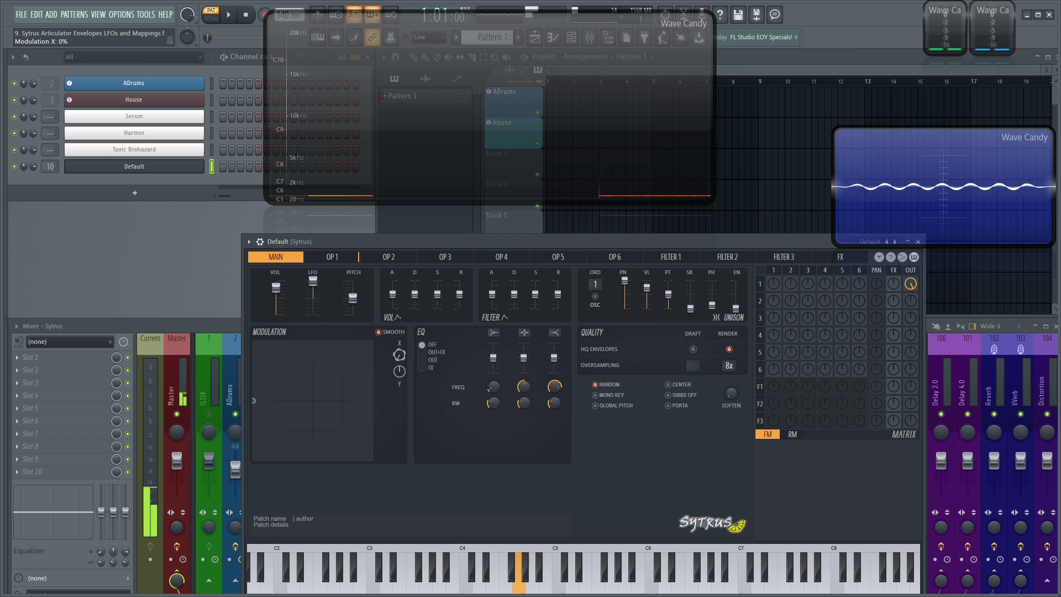
pyautogui.click(404, 355)
# Return both end points of operator 1's panning modulation X mapping to centre.
pyautogui.click(332, 257)
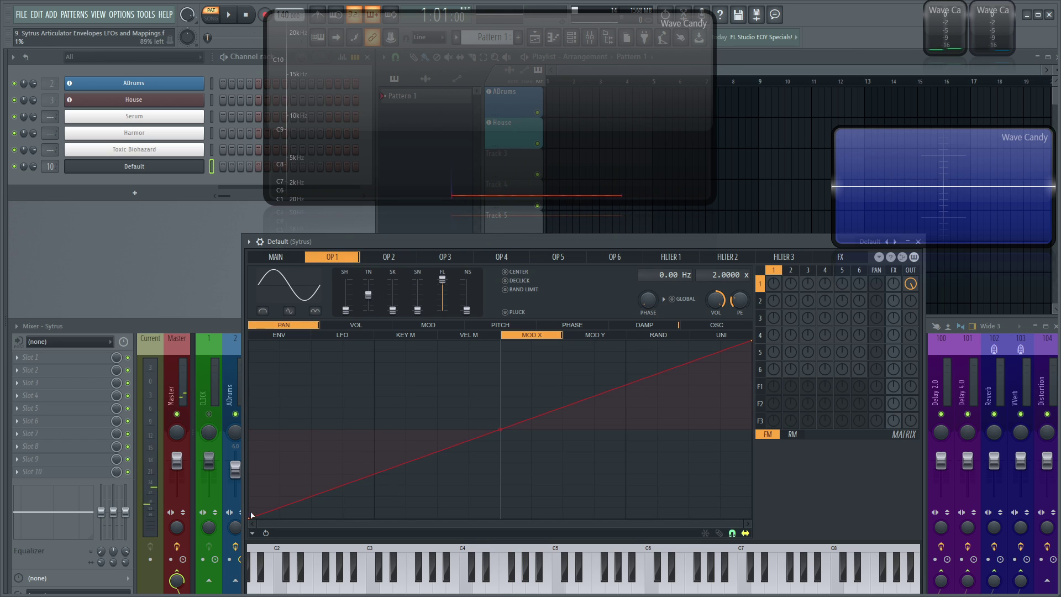
pyautogui.moveTo(249, 438); pyautogui.dragTo(249, 429)
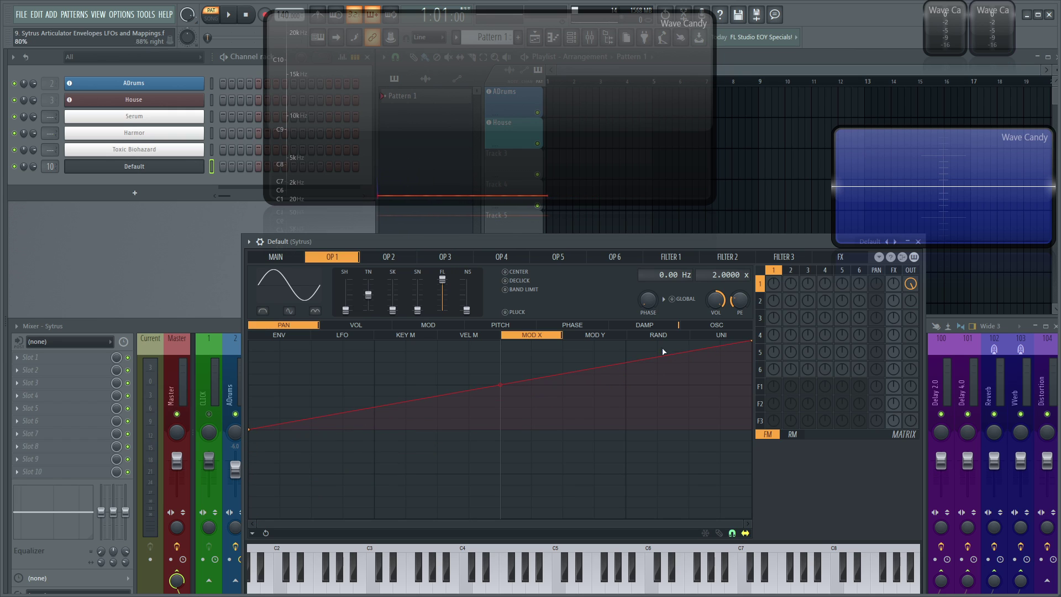
pyautogui.moveTo(748, 347); pyautogui.dragTo(753, 429)
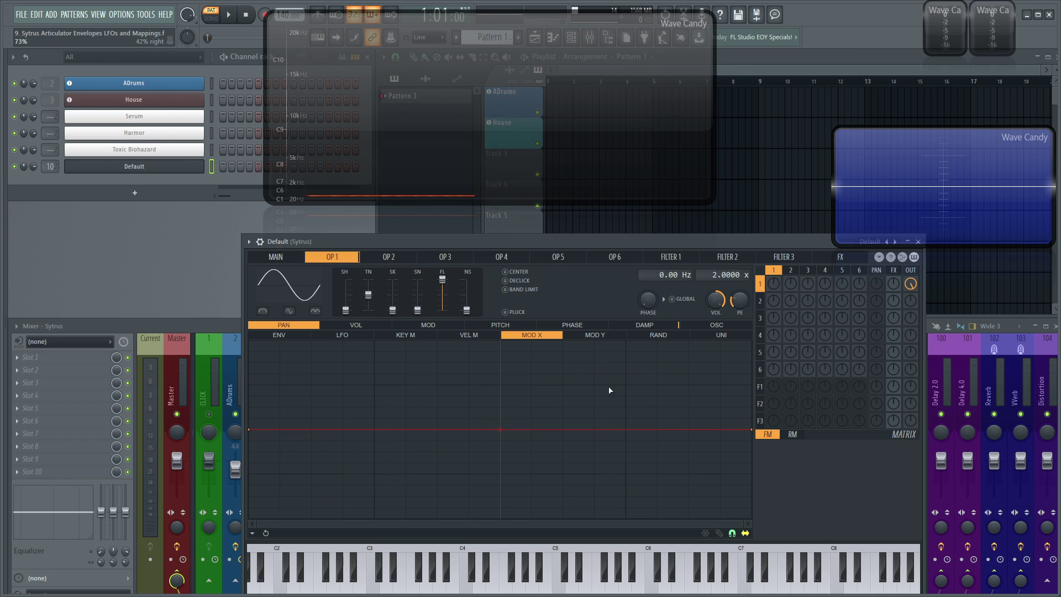
# Show the panning's modulation Y mapping, and shift the main modulation point slightly upward in the XY field.
pyautogui.click(610, 339)
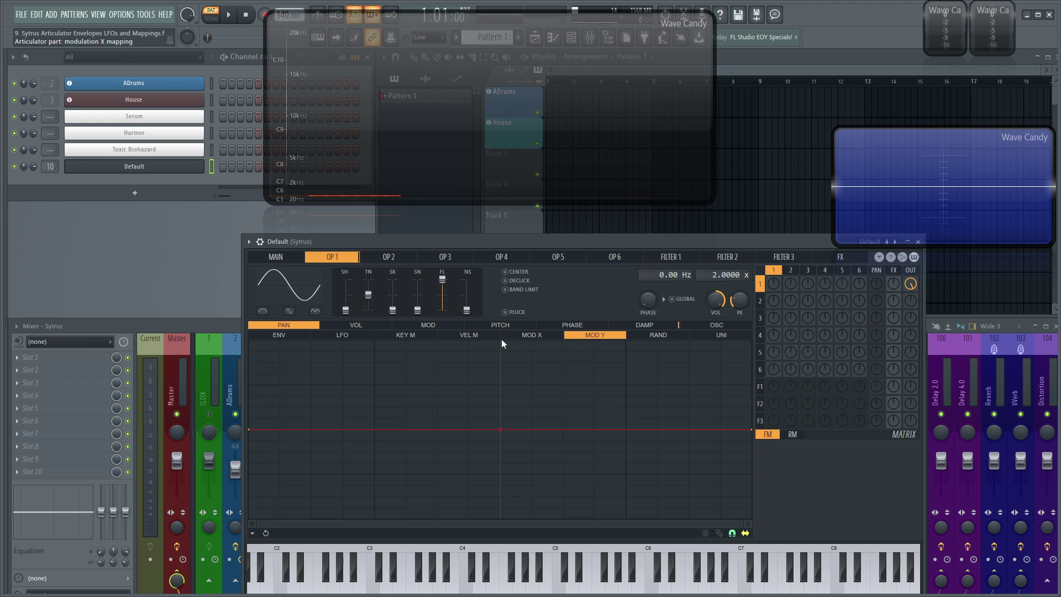
pyautogui.click(275, 257)
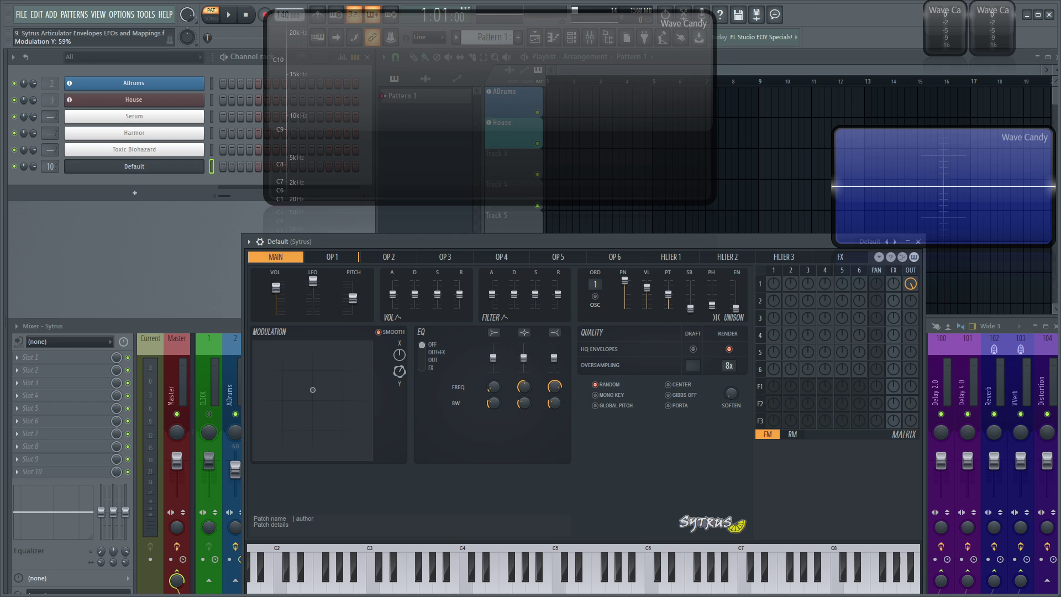
pyautogui.moveTo(314, 389)
pyautogui.mouseDown()
pyautogui.moveTo(324, 397)
pyautogui.moveTo(317, 368)
pyautogui.moveTo(340, 376)
pyautogui.moveTo(309, 380)
pyautogui.moveTo(329, 420)
pyautogui.moveTo(324, 373)
pyautogui.mouseUp()
pyautogui.click(331, 256)
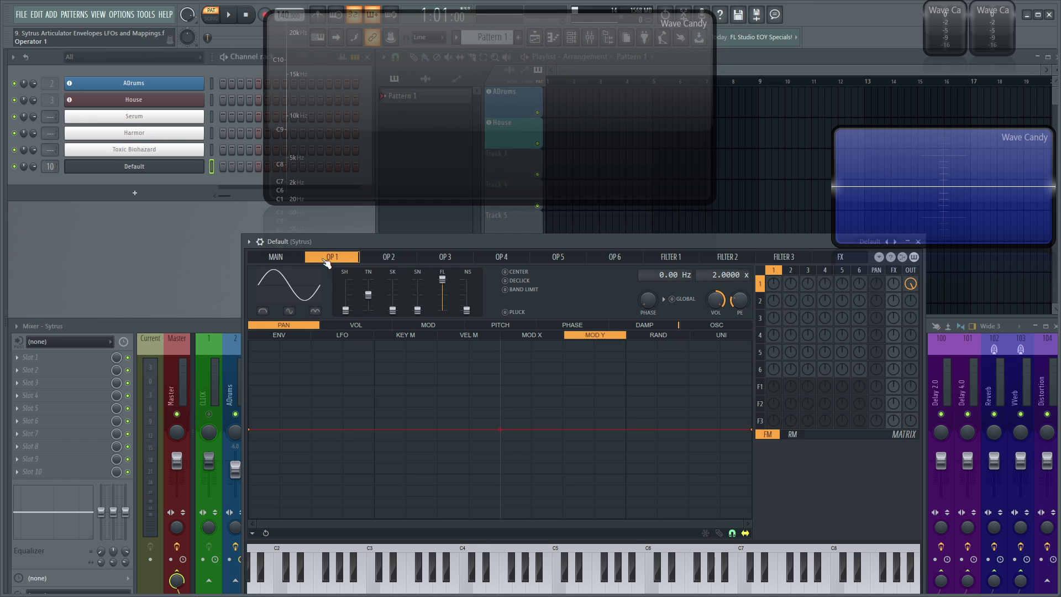
# Set the end point of the panning's random mapping to Hold mode and raise it to full right.
pyautogui.click(663, 335)
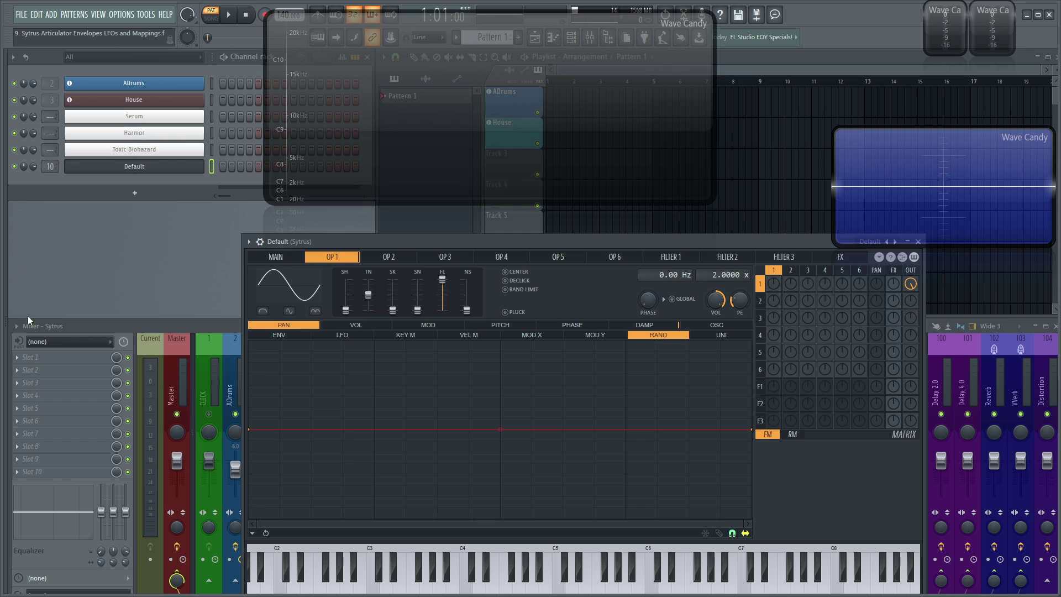
pyautogui.rightClick(751, 428)
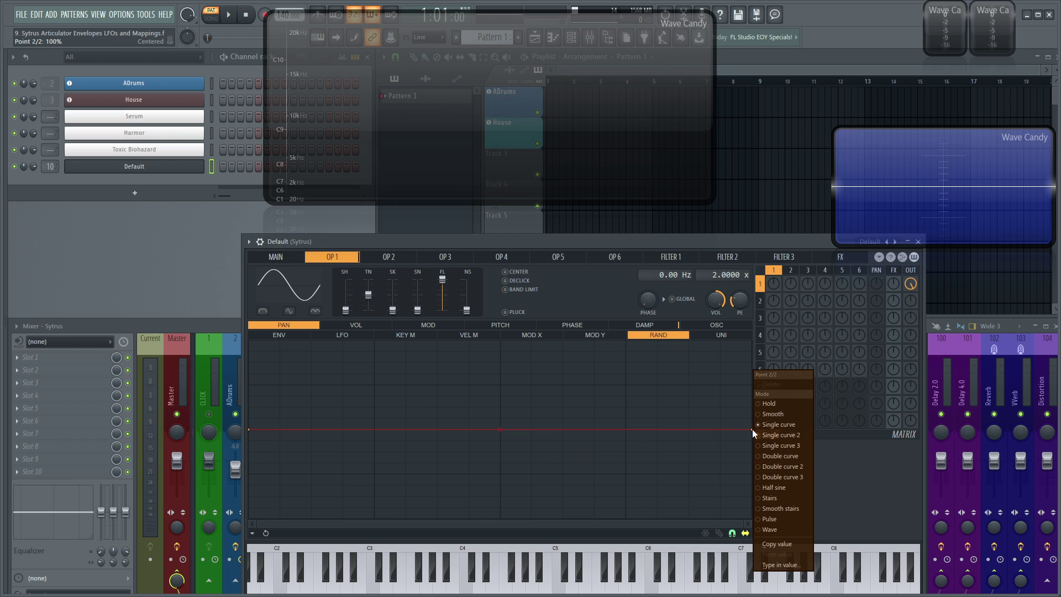
pyautogui.click(766, 404)
pyautogui.moveTo(752, 428); pyautogui.dragTo(738, 347)
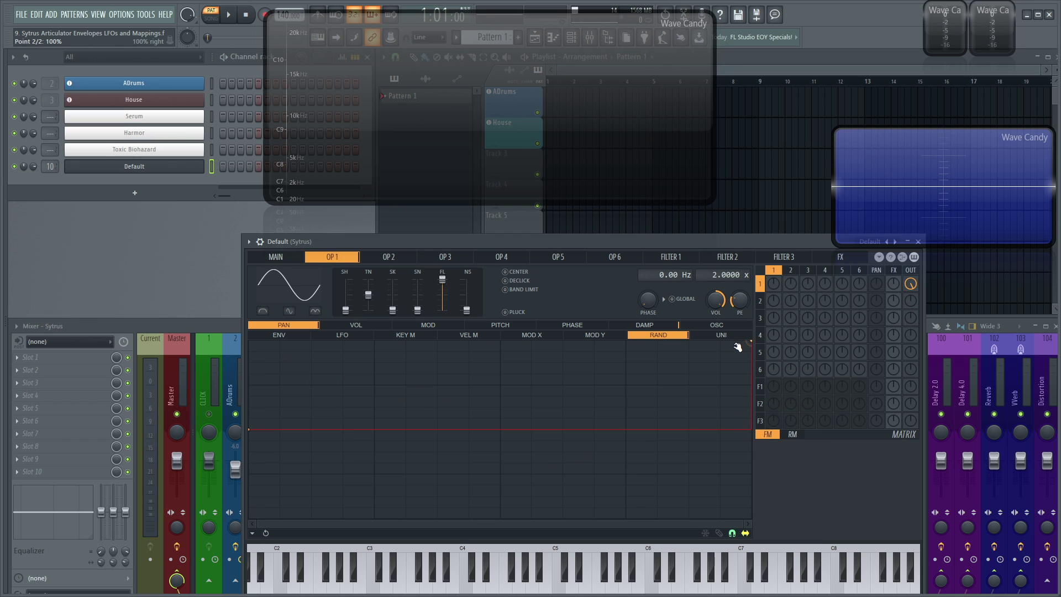
# Add a Hold point at 50% of the random mapping, raise it to full right, and lower the start point to full left.
pyautogui.rightClick(502, 429)
pyautogui.rightClick(504, 429)
pyautogui.click(526, 403)
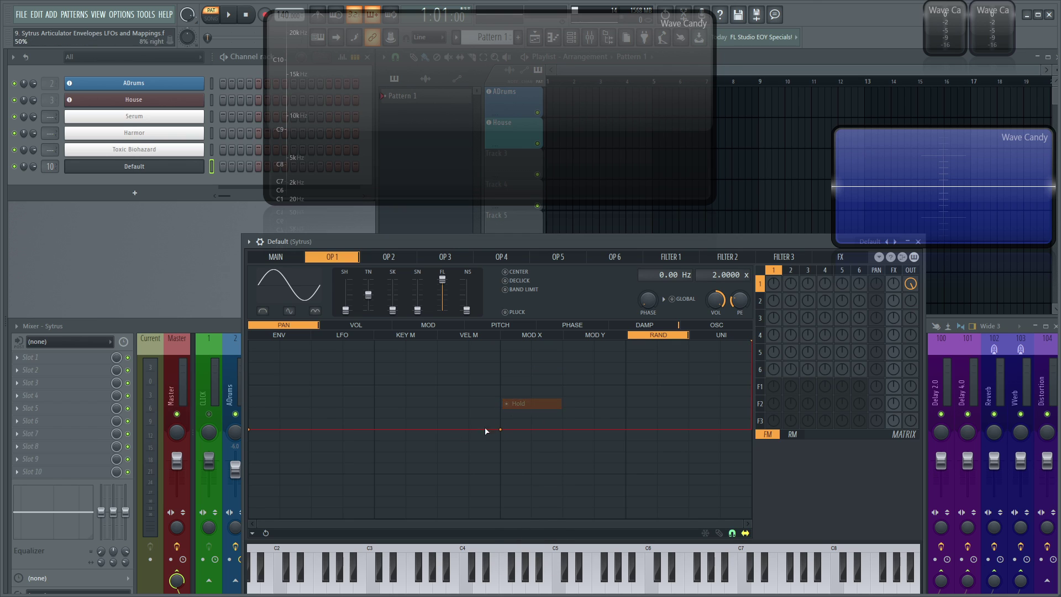
pyautogui.moveTo(504, 431); pyautogui.dragTo(501, 347)
pyautogui.rightClick(503, 344)
pyautogui.click(506, 356)
pyautogui.moveTo(501, 429); pyautogui.dragTo(509, 312)
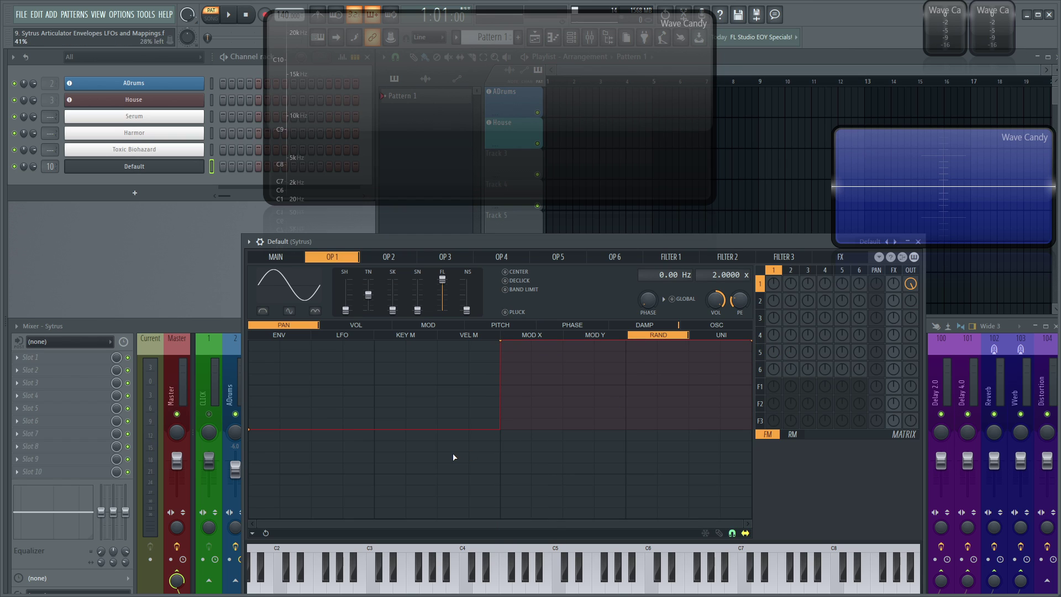
pyautogui.moveTo(255, 430); pyautogui.dragTo(246, 581)
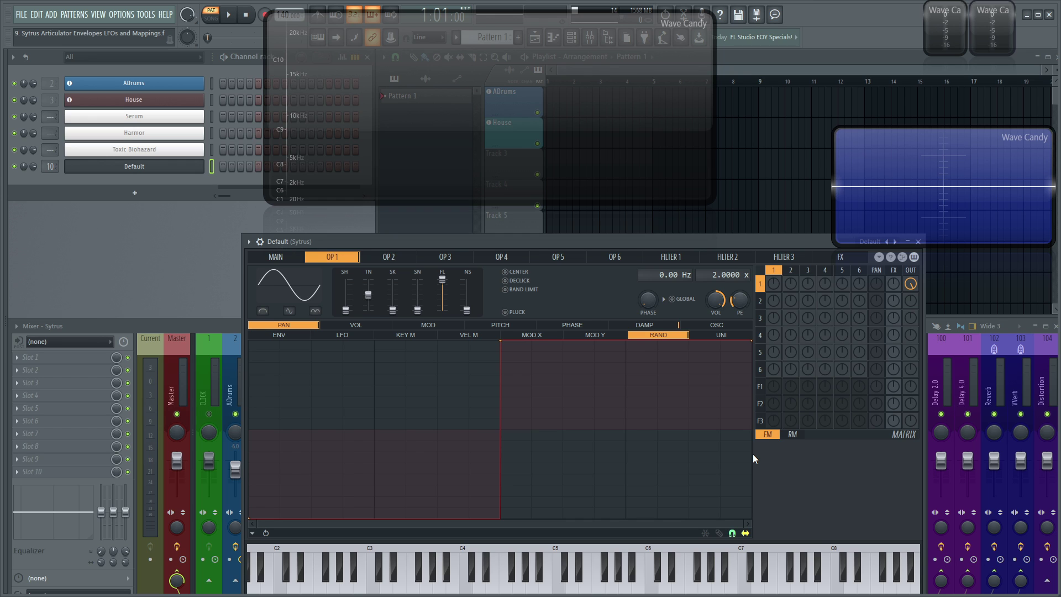
# Play the A5 note repeatedly to hear the random panning between left and right.
pyautogui.press('n')
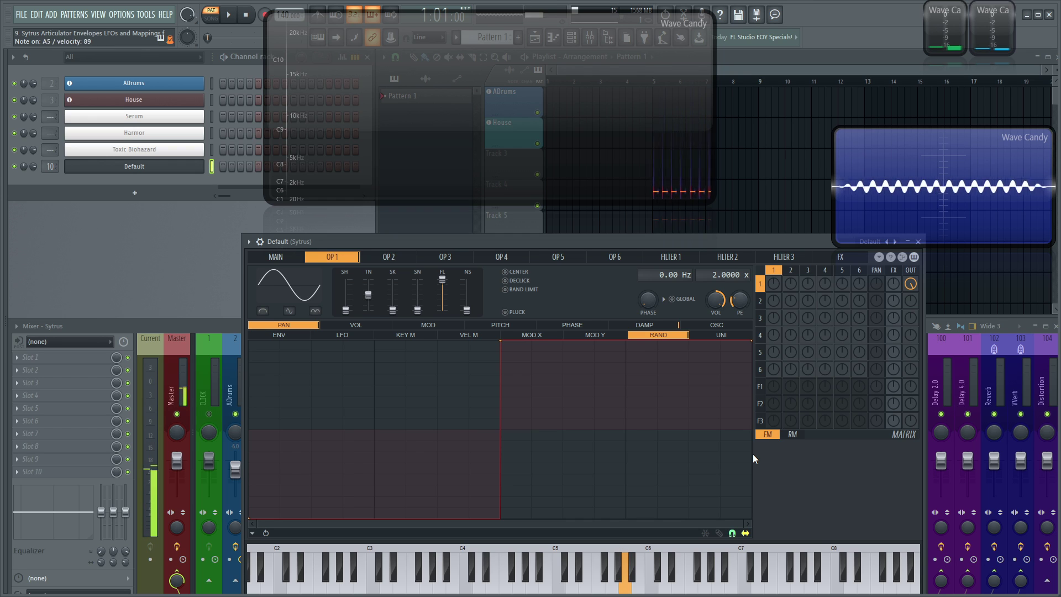
pyautogui.press('n')
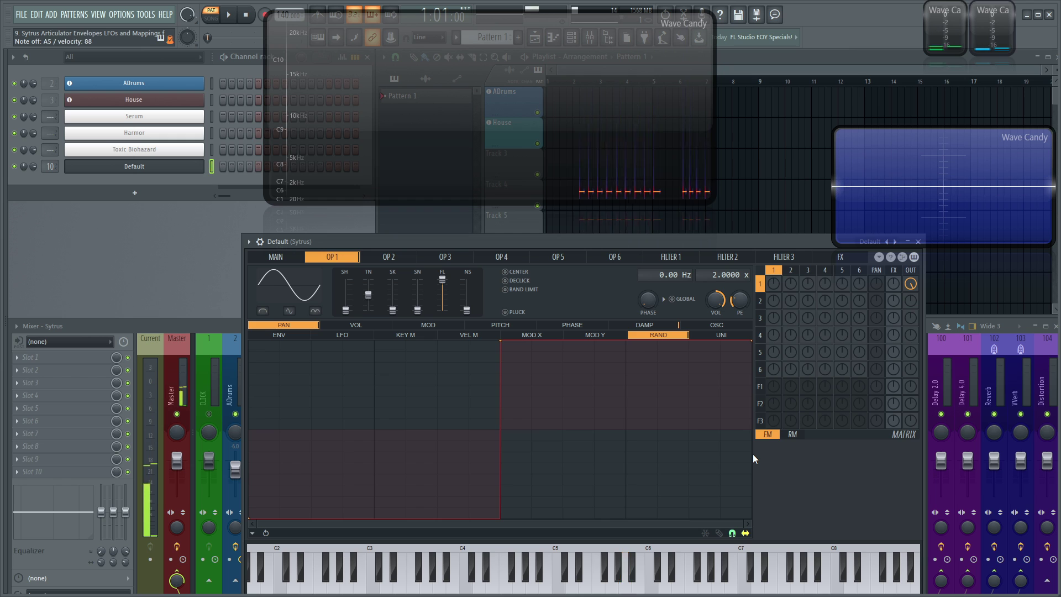
pyautogui.press('n')
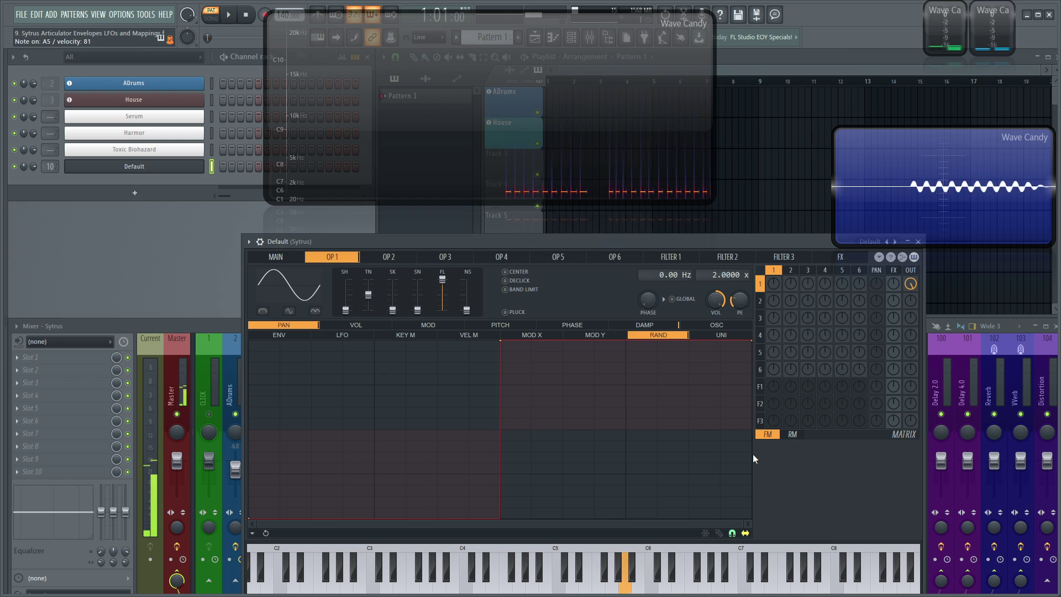
pyautogui.press('n')
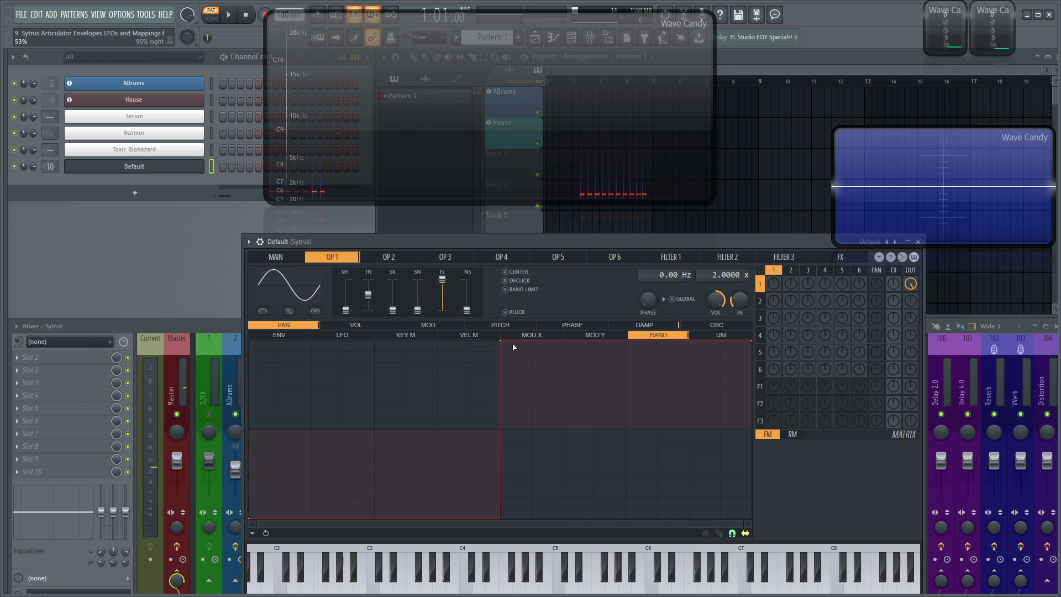
# Move the random mapping's middle point to about 94% at full right, and play A5 to test it.
pyautogui.moveTo(502, 341); pyautogui.dragTo(717, 339)
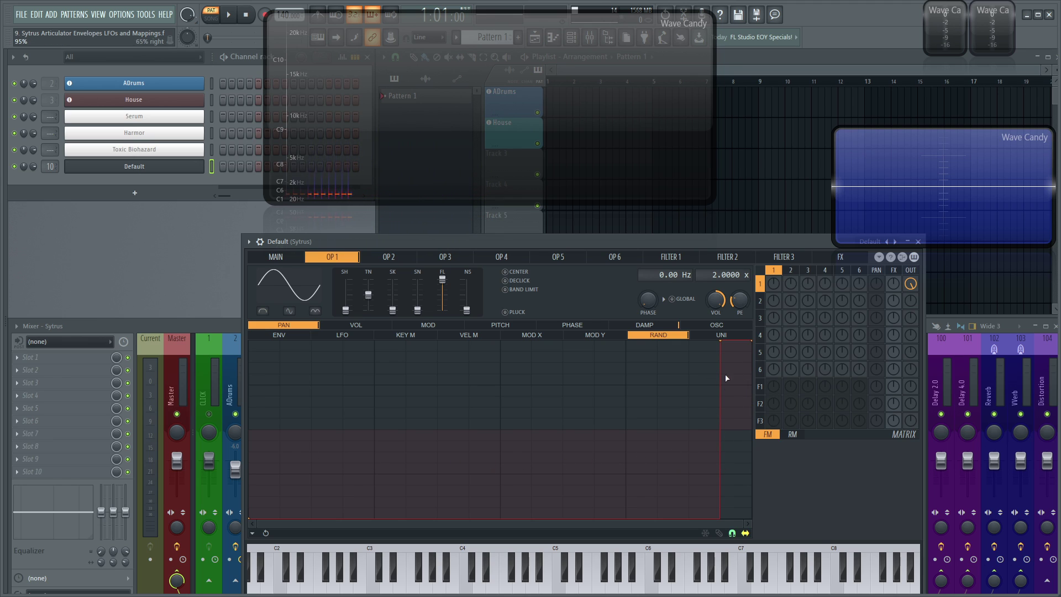
pyautogui.press('n')
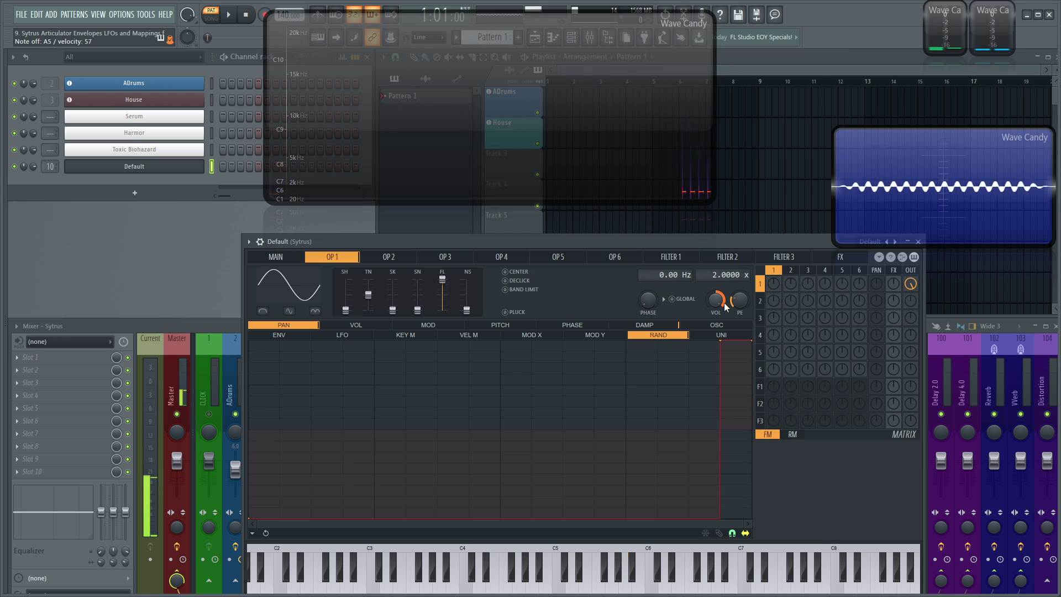
# Play the A5 note repeatedly to hear how often the random panning lands on each side.
pyautogui.press('n')
pyautogui.press('n')
pyautogui.press('n')
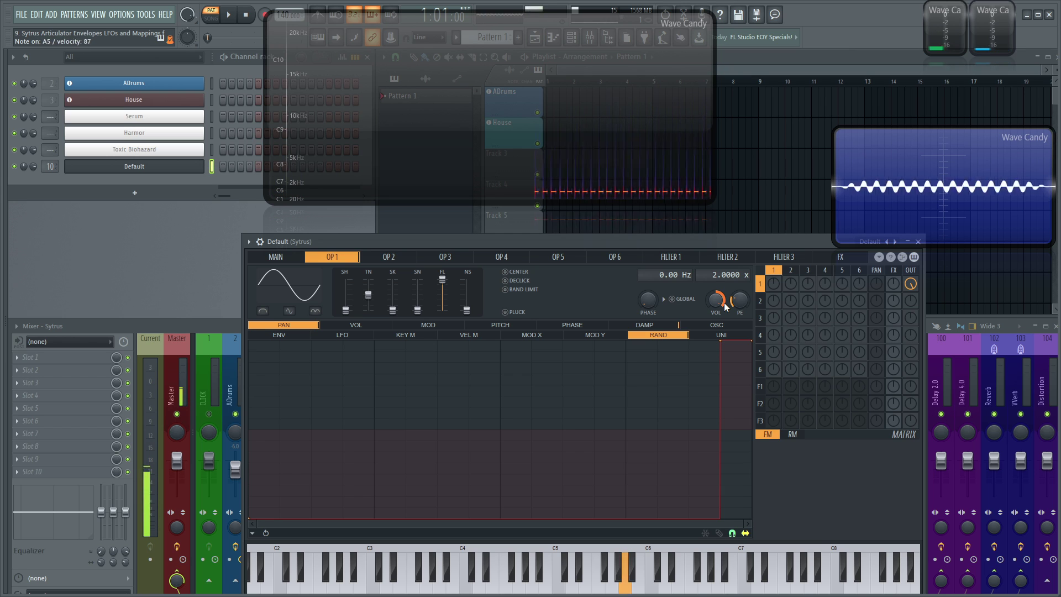
pyautogui.press('n')
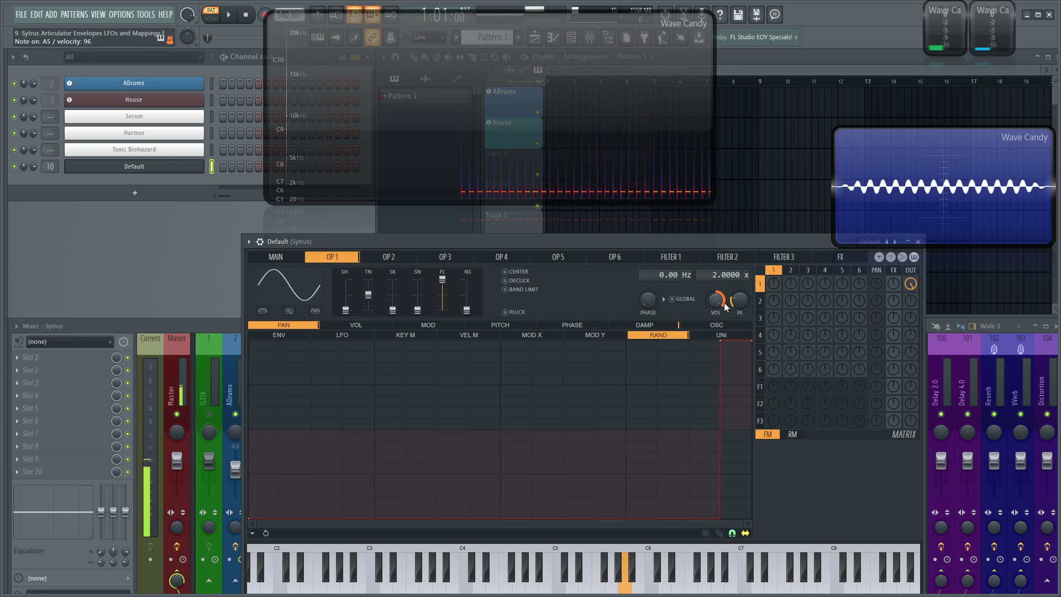
pyautogui.press('n')
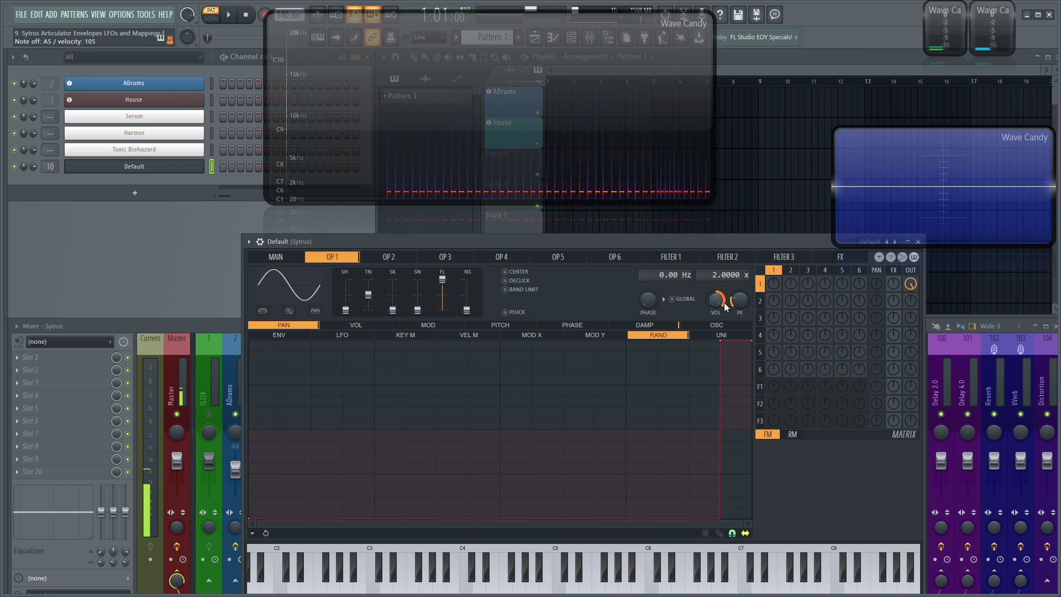
pyautogui.press('n')
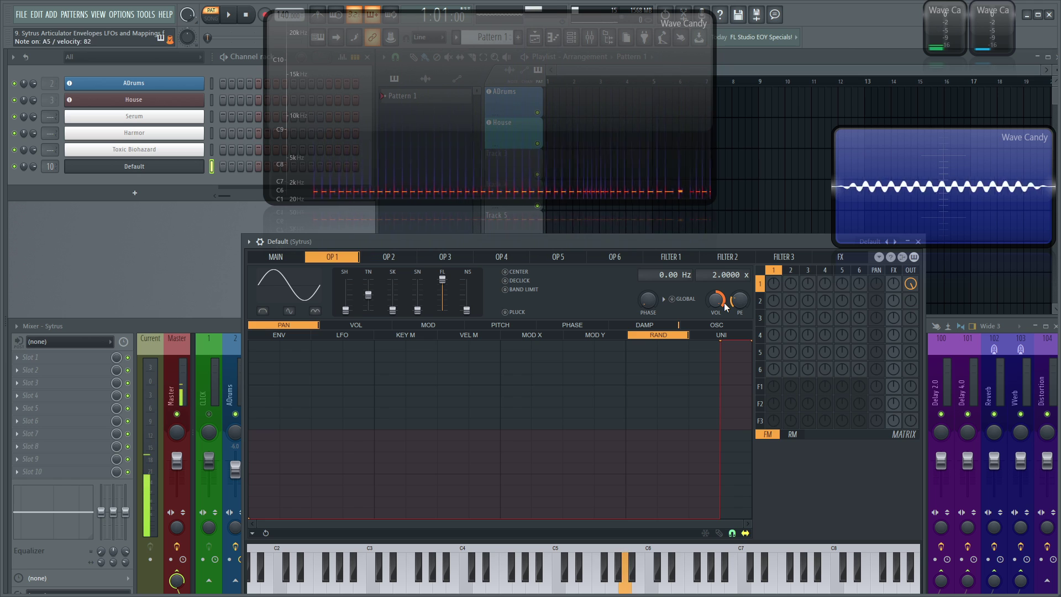
pyautogui.press('n')
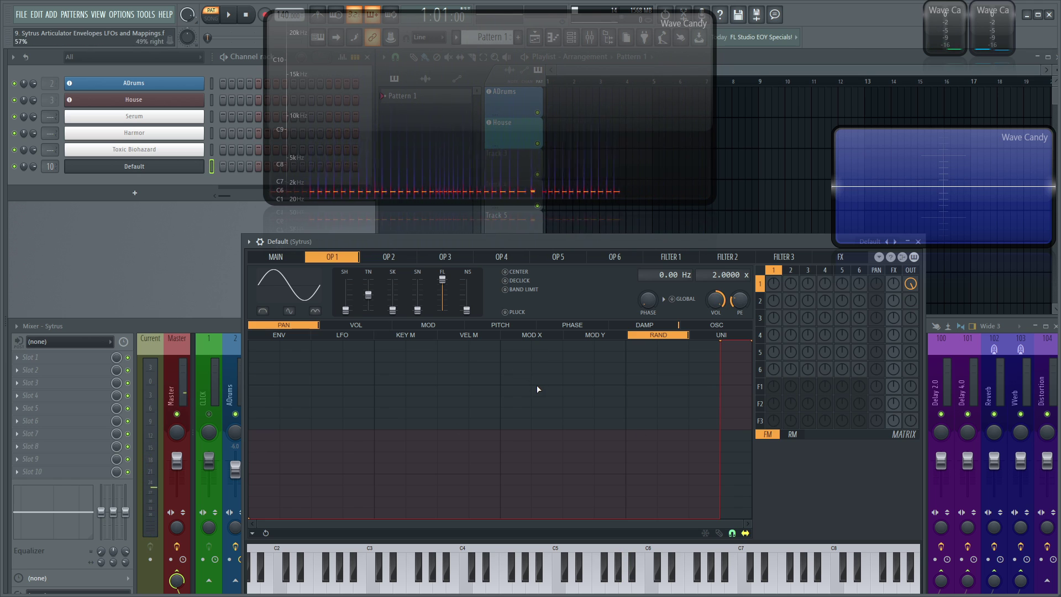
# Bring the random mapping's middle point back to 50%, delete it, and flatten the mapping to centre.
pyautogui.moveTo(720, 340)
pyautogui.mouseDown()
pyautogui.moveTo(213, 316)
pyautogui.moveTo(504, 347)
pyautogui.mouseUp()
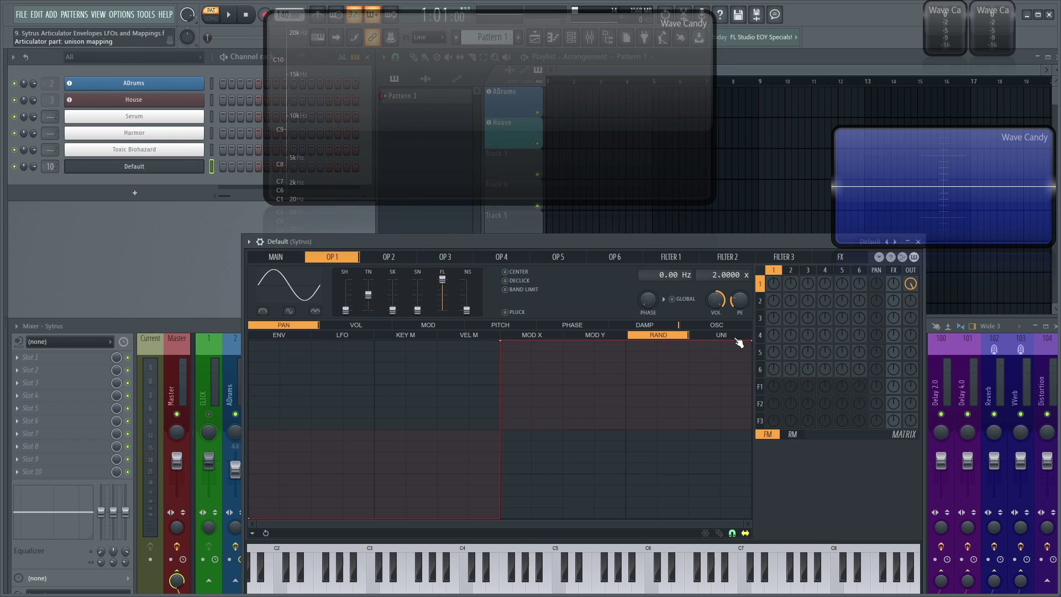
pyautogui.rightClick(502, 341)
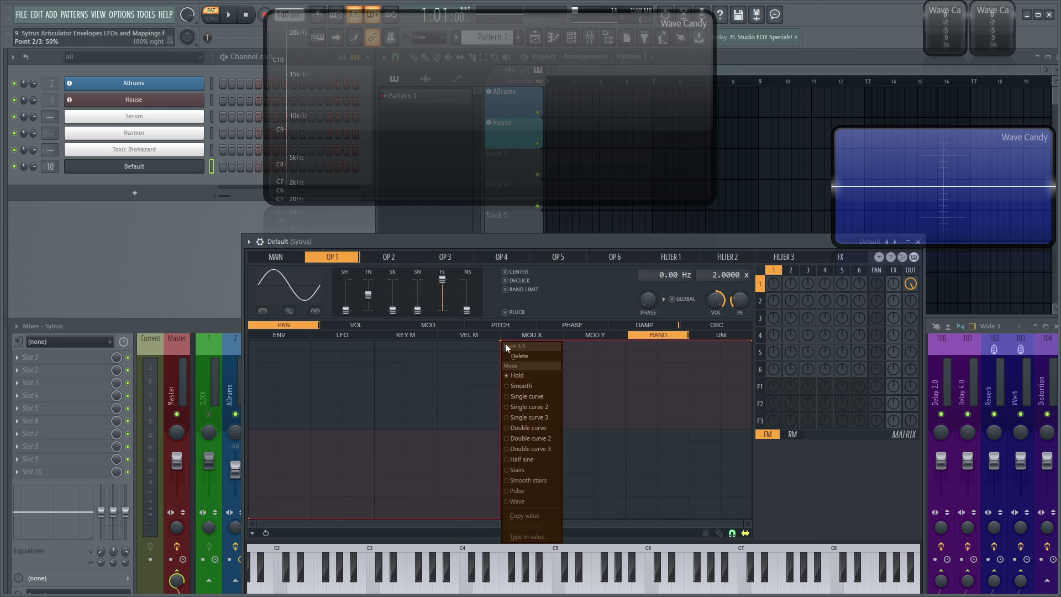
pyautogui.click(516, 356)
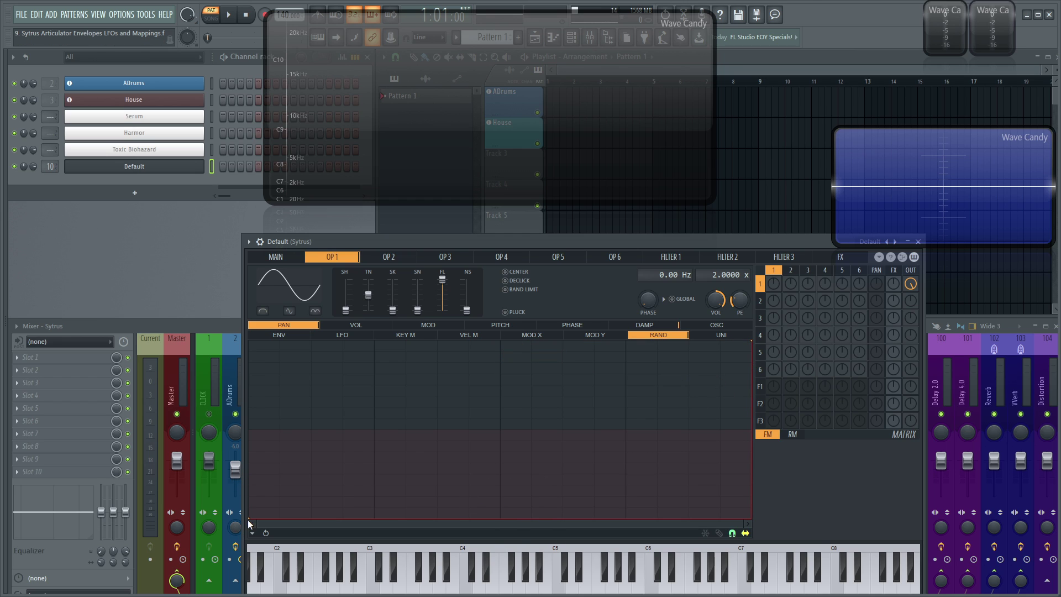
pyautogui.moveTo(251, 520); pyautogui.dragTo(266, 434)
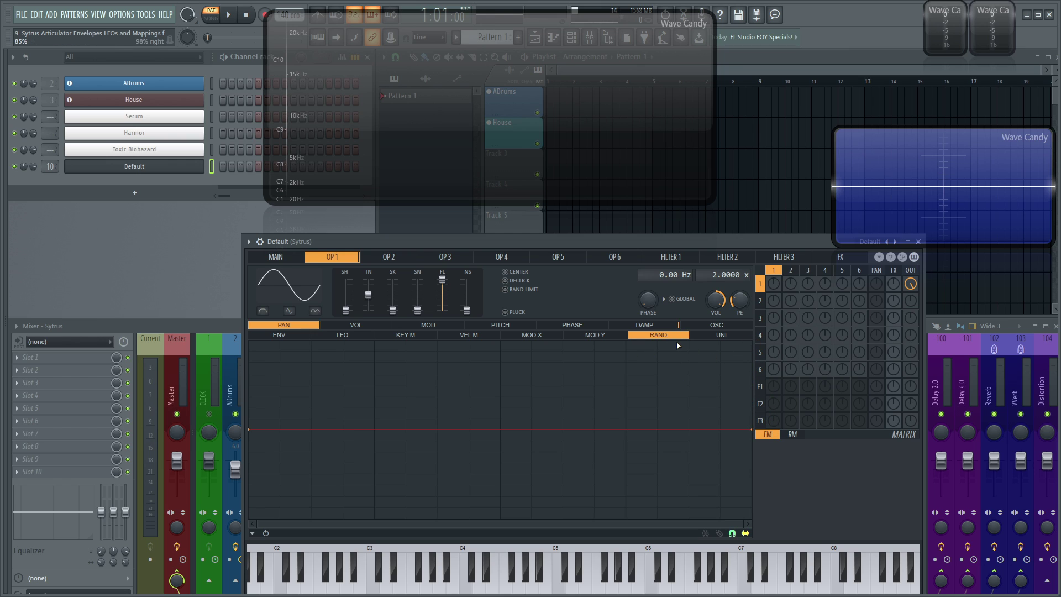
# Open the panning's unison mapping for operator 1, play A5, and check the unison section in the main settings.
pyautogui.click(732, 335)
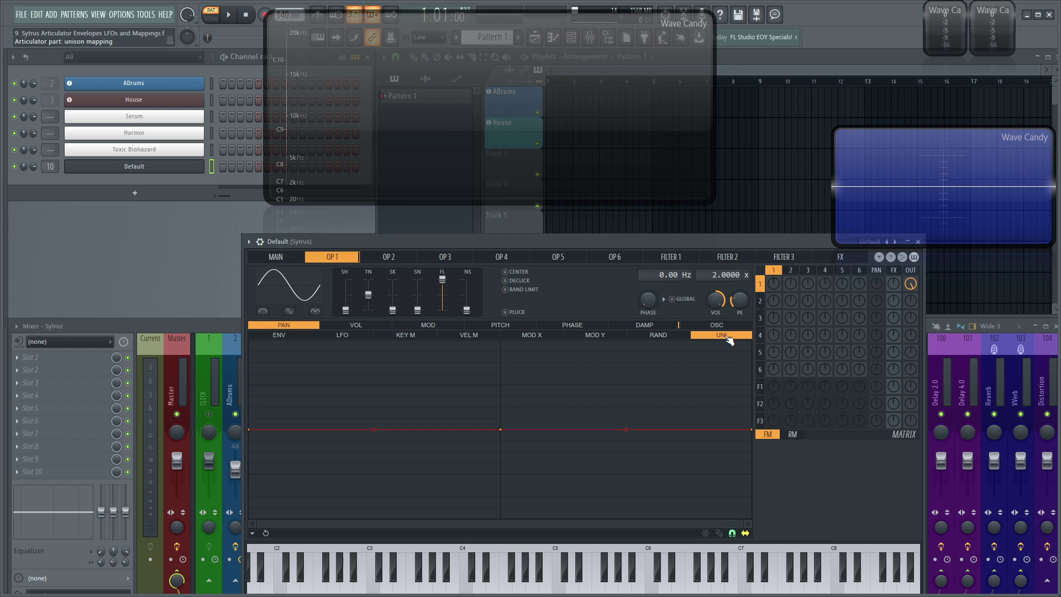
pyautogui.click(276, 257)
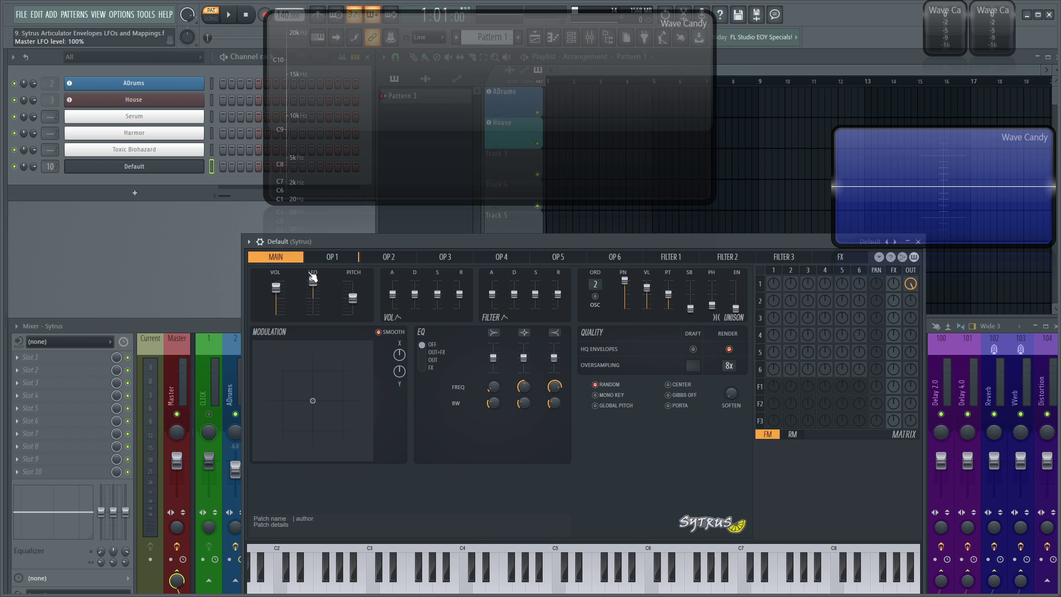
pyautogui.click(339, 257)
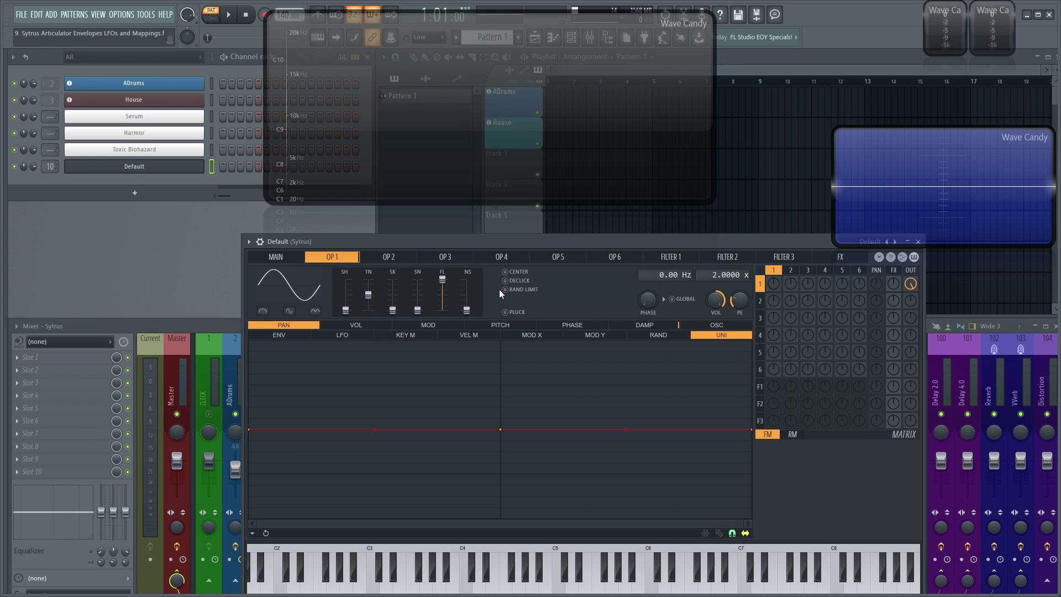
pyautogui.press('n')
pyautogui.press('n')
pyautogui.click(275, 257)
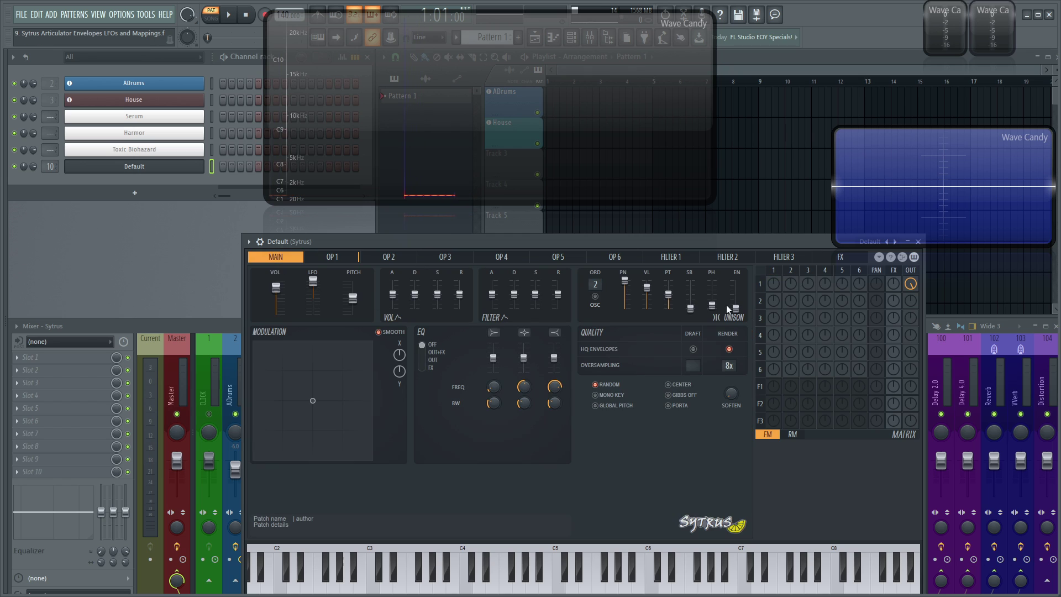
pyautogui.click(335, 260)
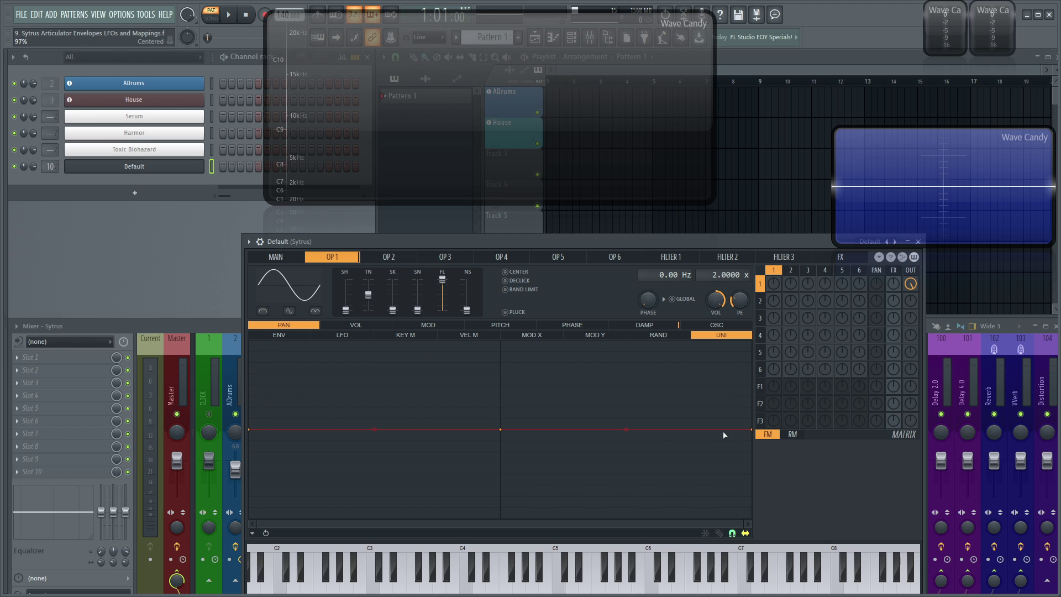
# Try raising the start point of the panning's unison mapping to full right, and return it to centre.
pyautogui.moveTo(499, 440)
pyautogui.mouseDown()
pyautogui.moveTo(505, 449)
pyautogui.moveTo(511, 421)
pyautogui.moveTo(502, 429)
pyautogui.mouseUp()
pyautogui.moveTo(251, 432); pyautogui.dragTo(228, 262)
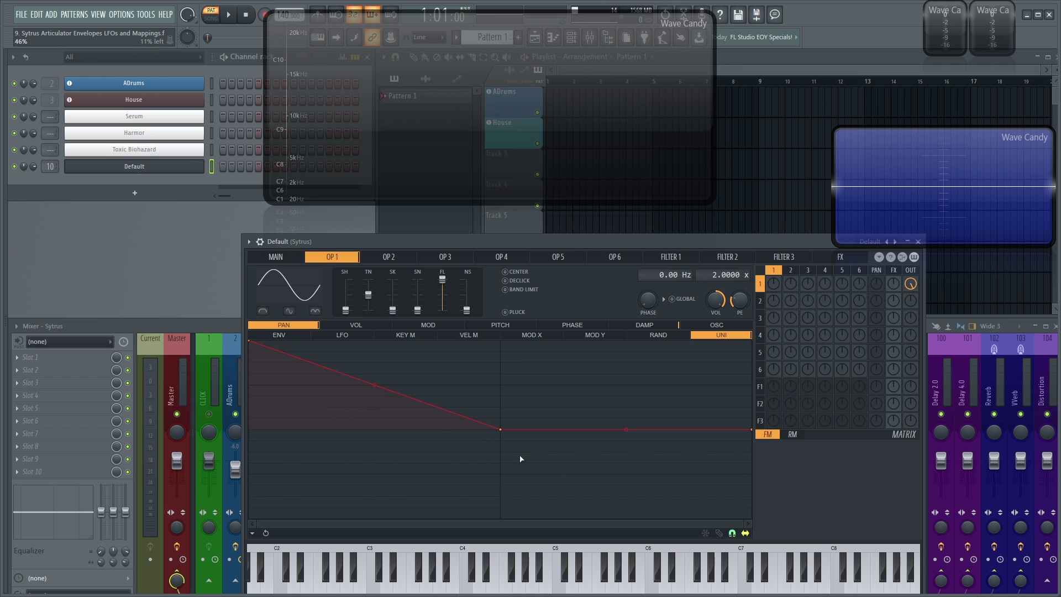
pyautogui.moveTo(504, 434)
pyautogui.mouseDown()
pyautogui.moveTo(488, 339)
pyautogui.moveTo(501, 430)
pyautogui.mouseUp()
pyautogui.moveTo(249, 342); pyautogui.dragTo(248, 430)
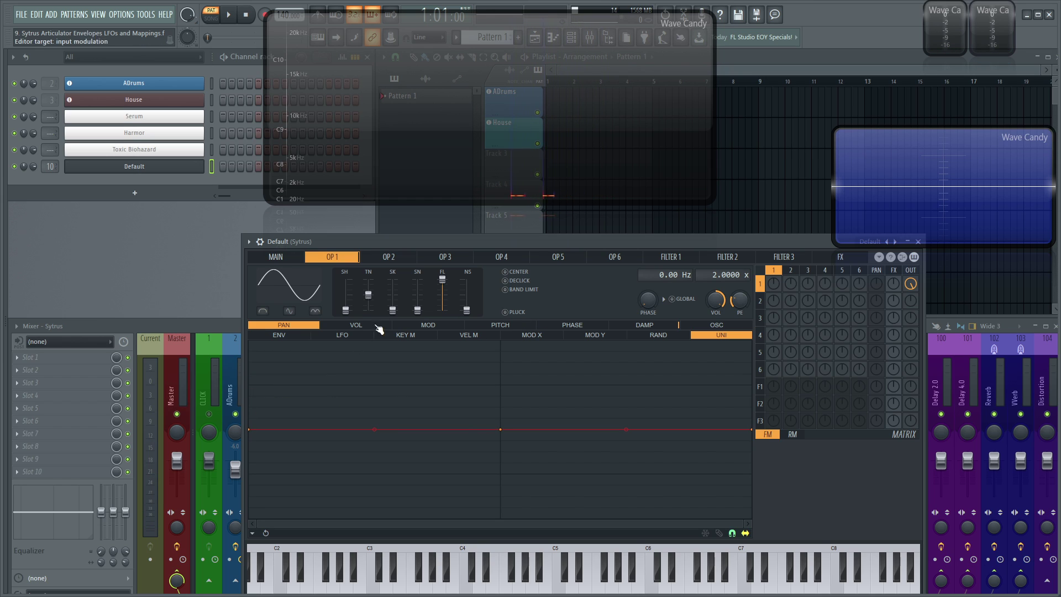
# Open operator 1's pitch unison mapping and set its middle and end points to Hold mode.
pyautogui.click(525, 326)
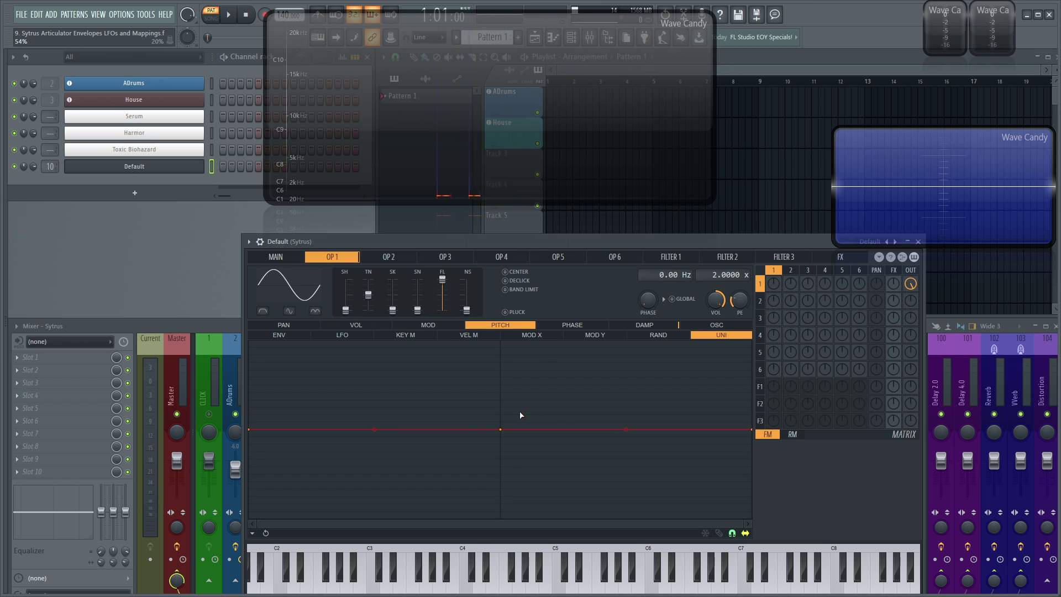
pyautogui.click(268, 258)
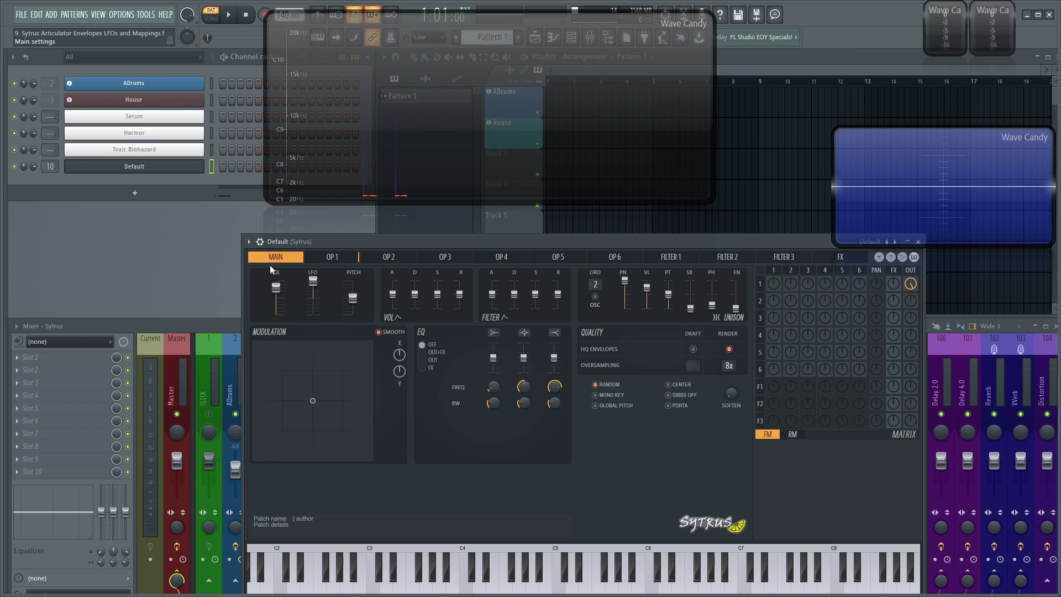
pyautogui.click(348, 256)
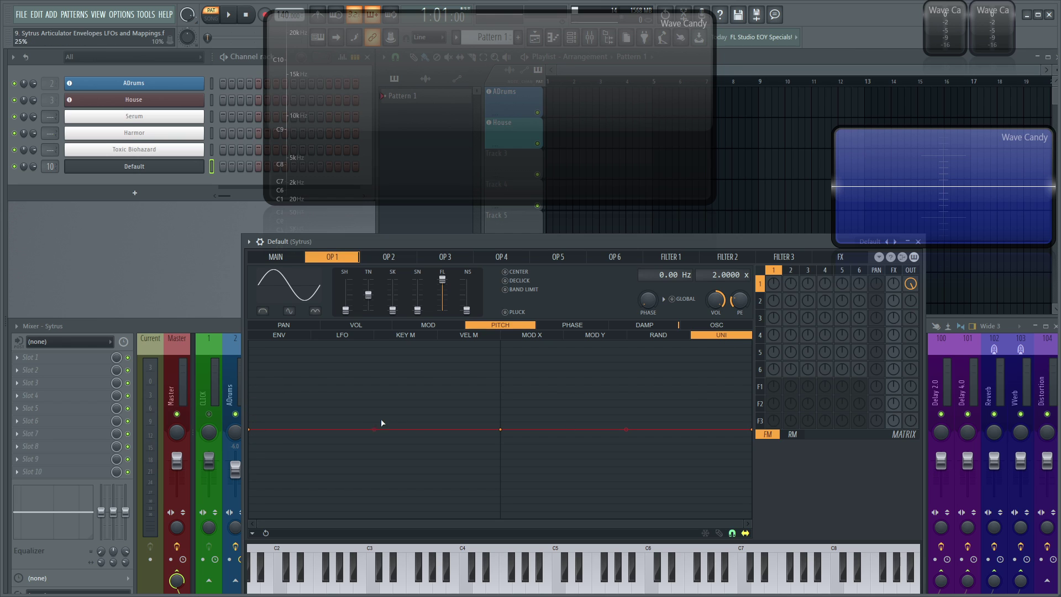
pyautogui.rightClick(252, 429)
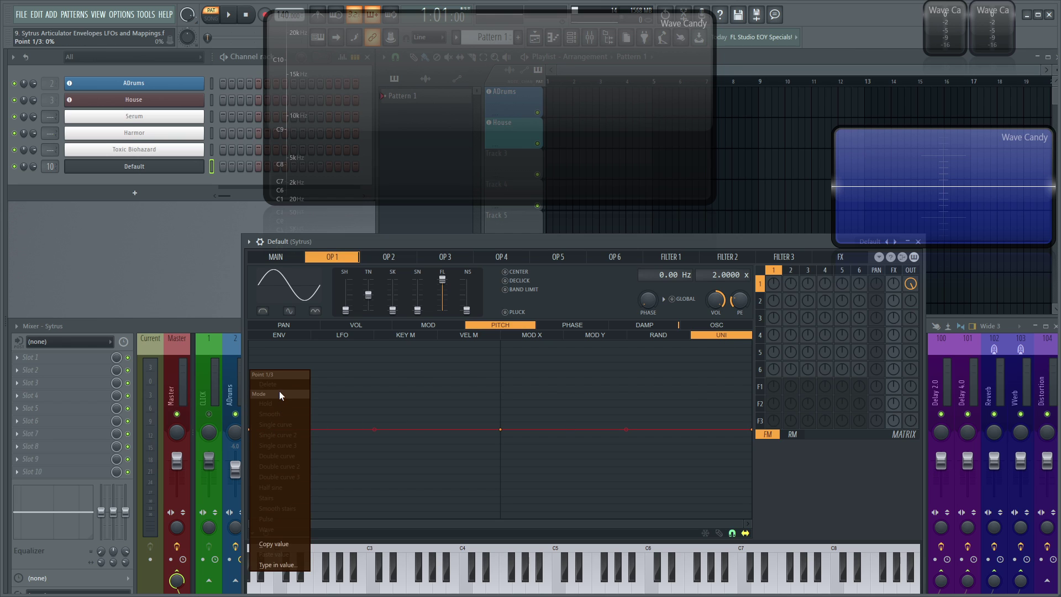
pyautogui.click(528, 434)
pyautogui.rightClick(500, 429)
pyautogui.click(515, 416)
pyautogui.rightClick(752, 429)
pyautogui.click(774, 403)
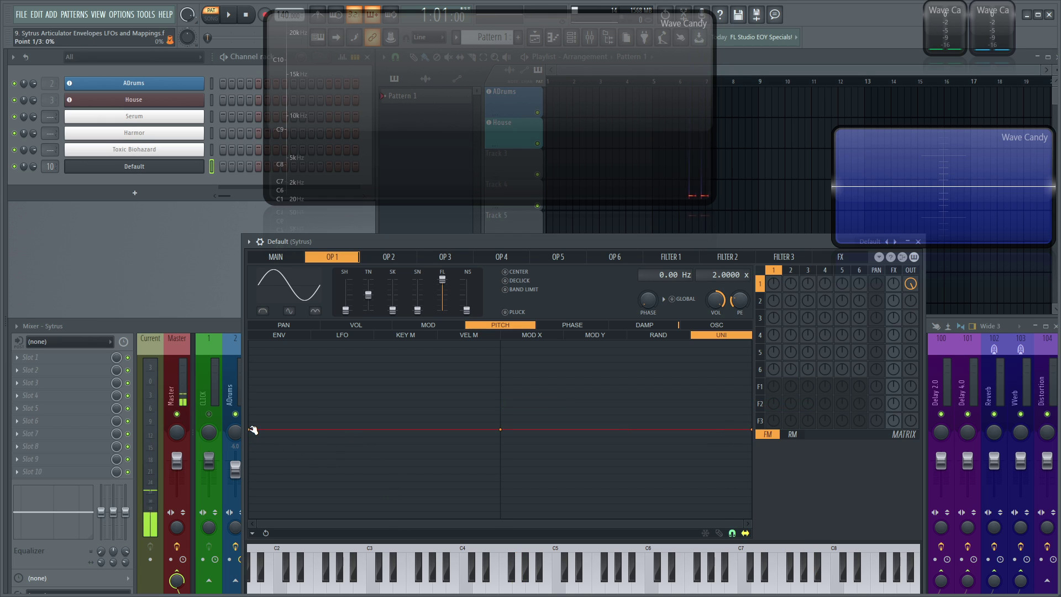
# Raise the pitch unison mapping's start point to 100%, try lowering the middle point, and lower the end point to its minimum.
pyautogui.moveTo(250, 429); pyautogui.dragTo(256, 343)
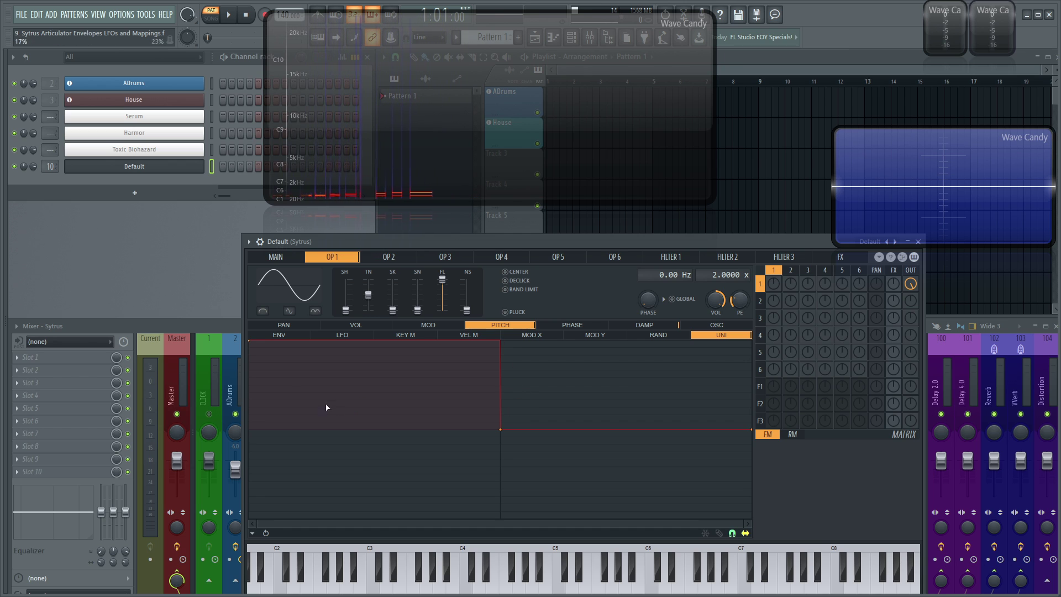
pyautogui.moveTo(250, 341)
pyautogui.mouseDown()
pyautogui.moveTo(269, 396)
pyautogui.moveTo(267, 430)
pyautogui.moveTo(265, 333)
pyautogui.mouseUp()
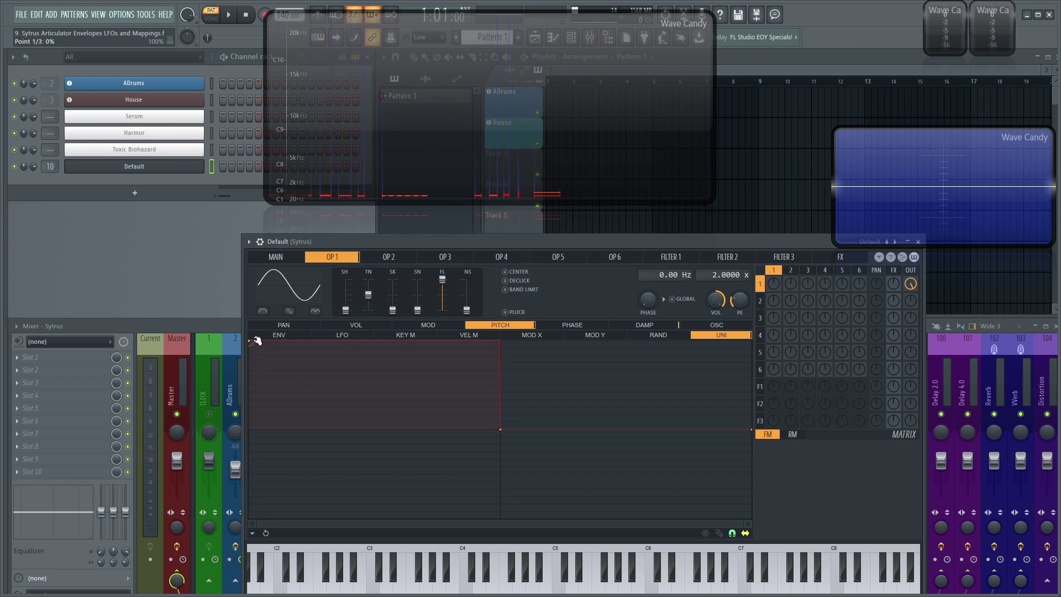
pyautogui.moveTo(500, 429); pyautogui.dragTo(516, 497)
pyautogui.moveTo(500, 511); pyautogui.dragTo(509, 431)
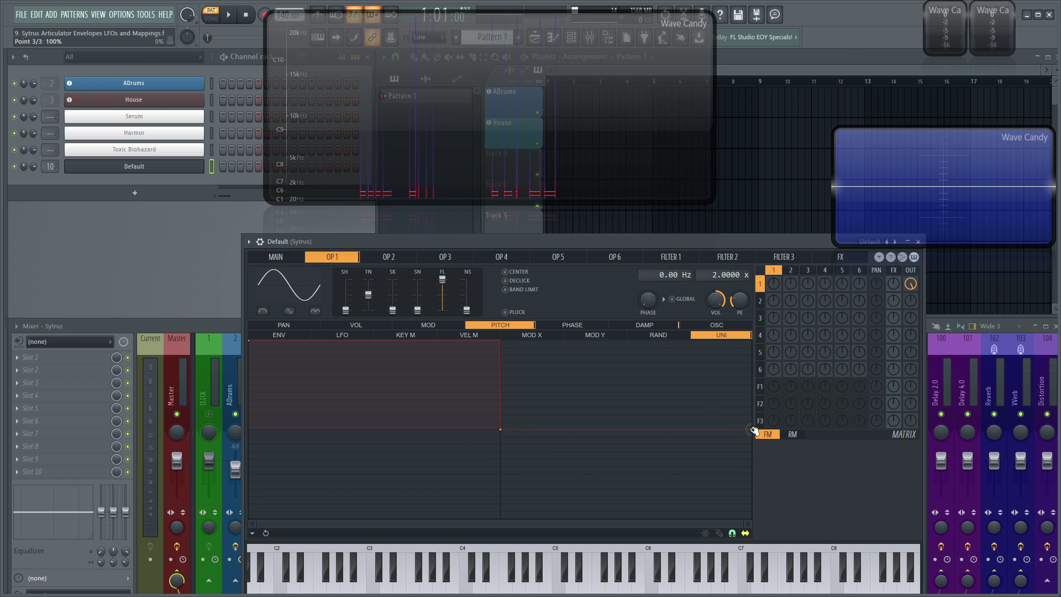
pyautogui.moveTo(753, 431); pyautogui.dragTo(754, 510)
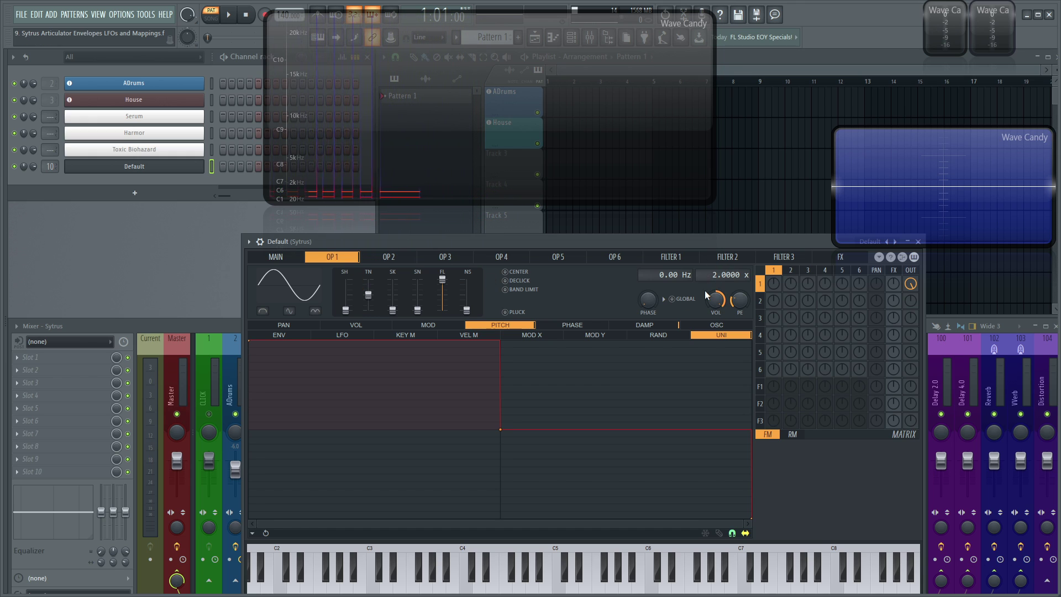
# Examine operator 2's frequency ratio beside operator 1's pitch unison mapping, and review the unison settings in the main settings.
pyautogui.click(388, 258)
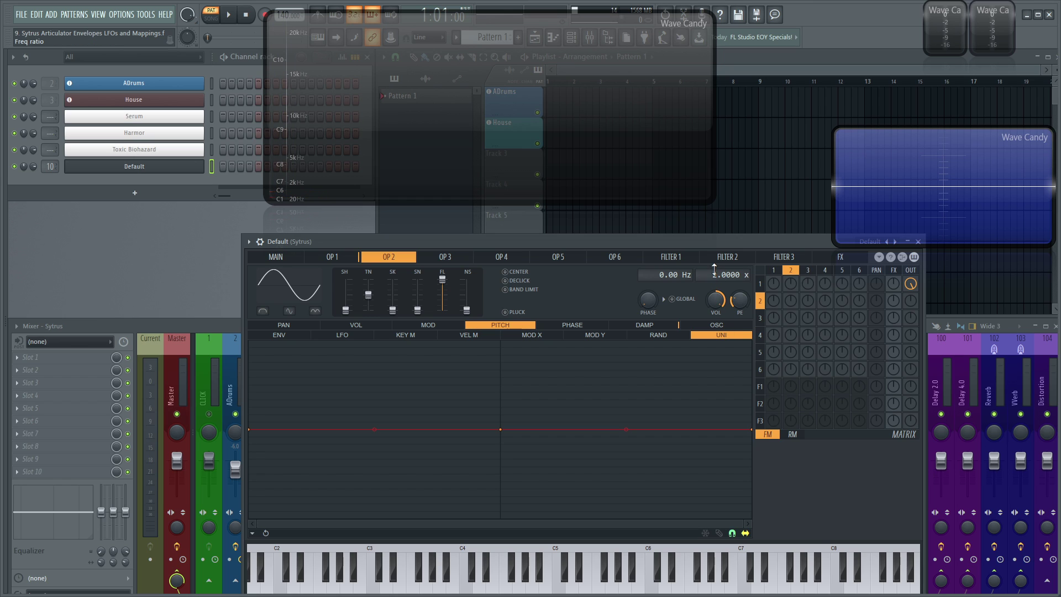
pyautogui.click(347, 260)
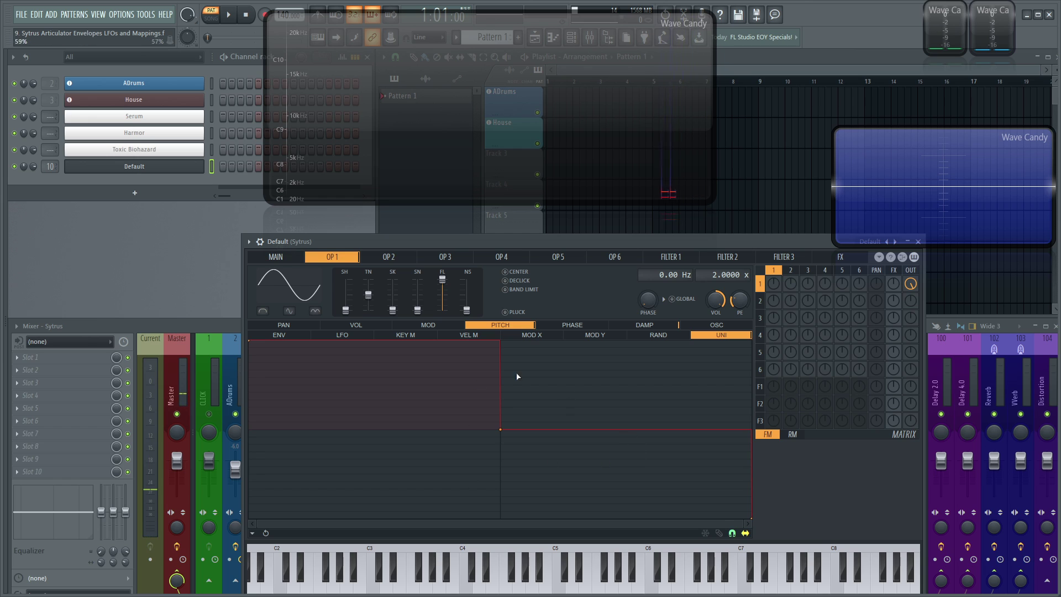
pyautogui.click(389, 259)
pyautogui.click(288, 258)
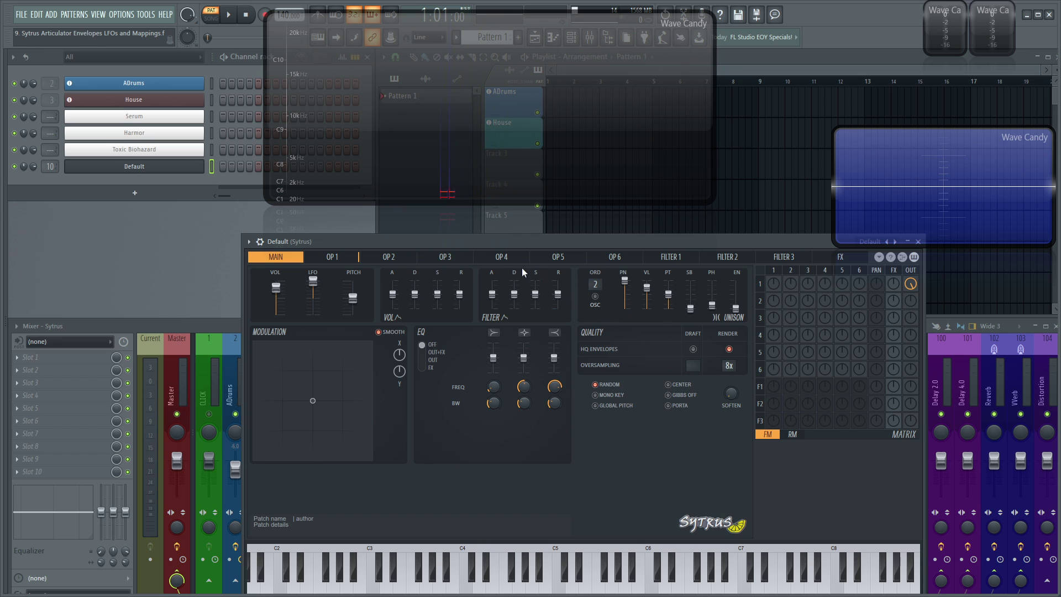
# Return the start and end points of operator 1's pitch unison mapping to 0% and set the unison order to 3.
pyautogui.click(333, 258)
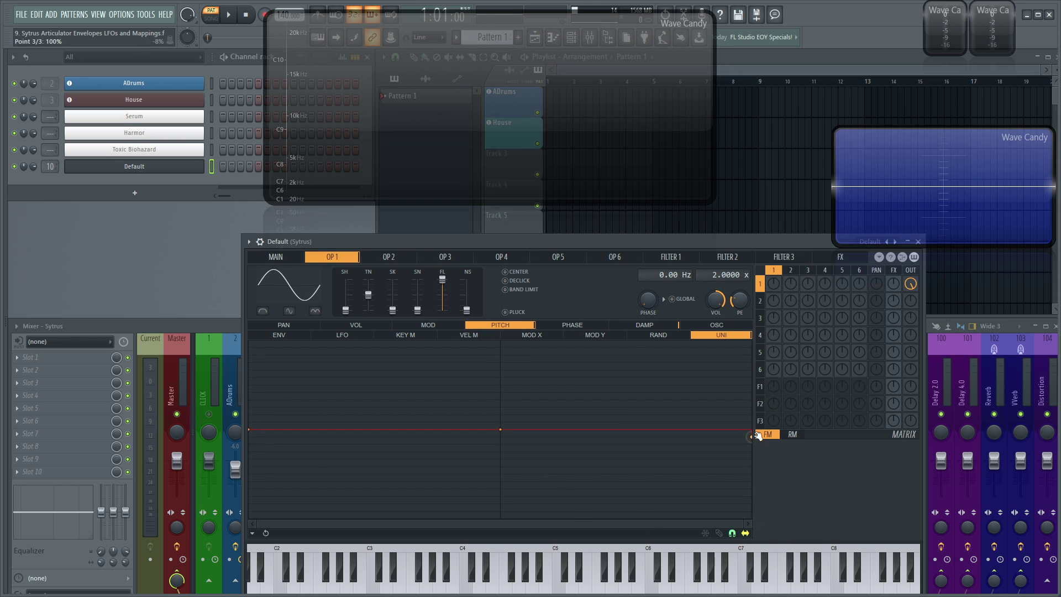
pyautogui.click(276, 257)
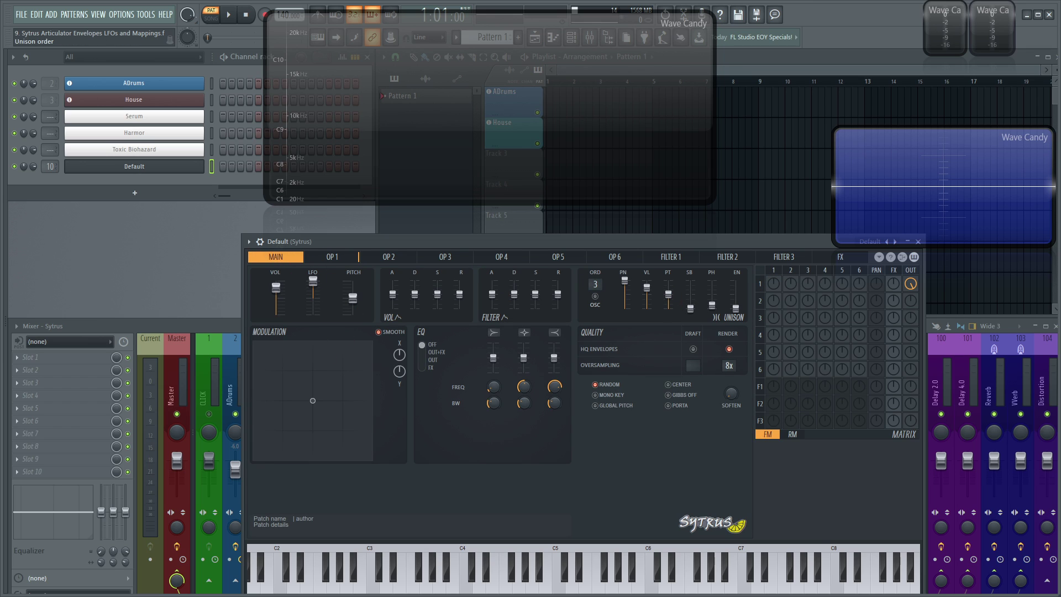
pyautogui.click(338, 258)
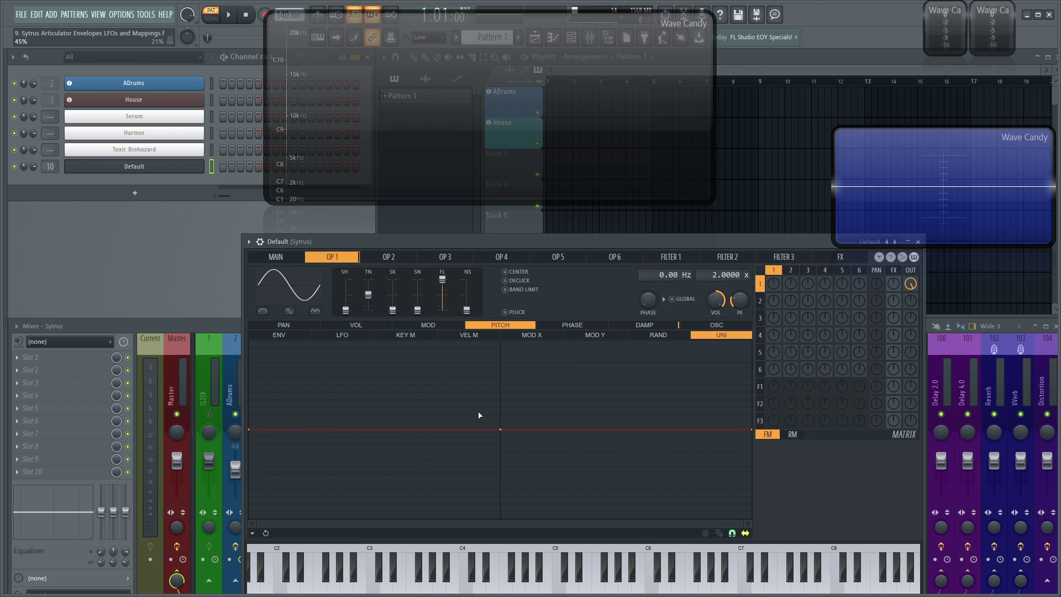
# Set the end and middle points of operator 1's pitch unison mapping to Hold mode for the three-voice unison.
pyautogui.click(753, 428)
pyautogui.click(758, 404)
pyautogui.rightClick(501, 430)
pyautogui.click(528, 402)
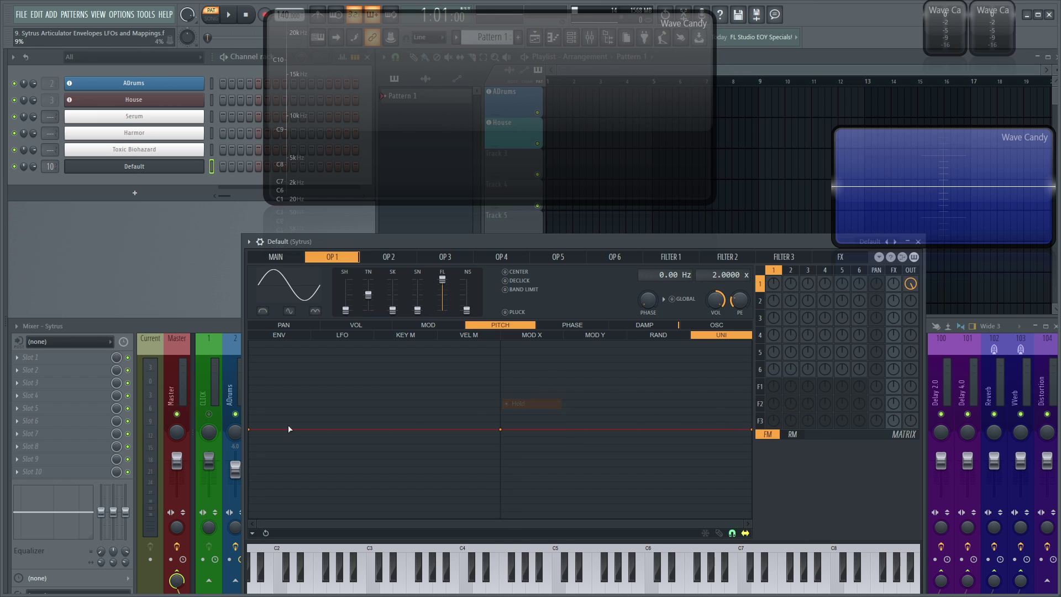
# Remove the extra point beside the start of the pitch unison mapping and raise the start point to 25%.
pyautogui.rightClick(249, 429)
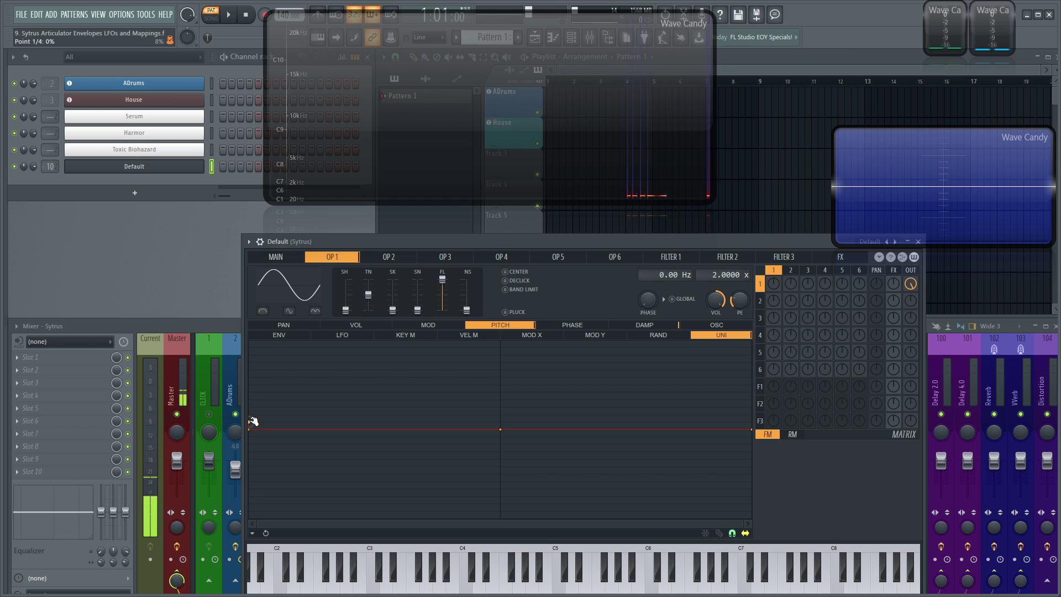
pyautogui.moveTo(254, 431); pyautogui.dragTo(252, 429)
pyautogui.rightClick(252, 428)
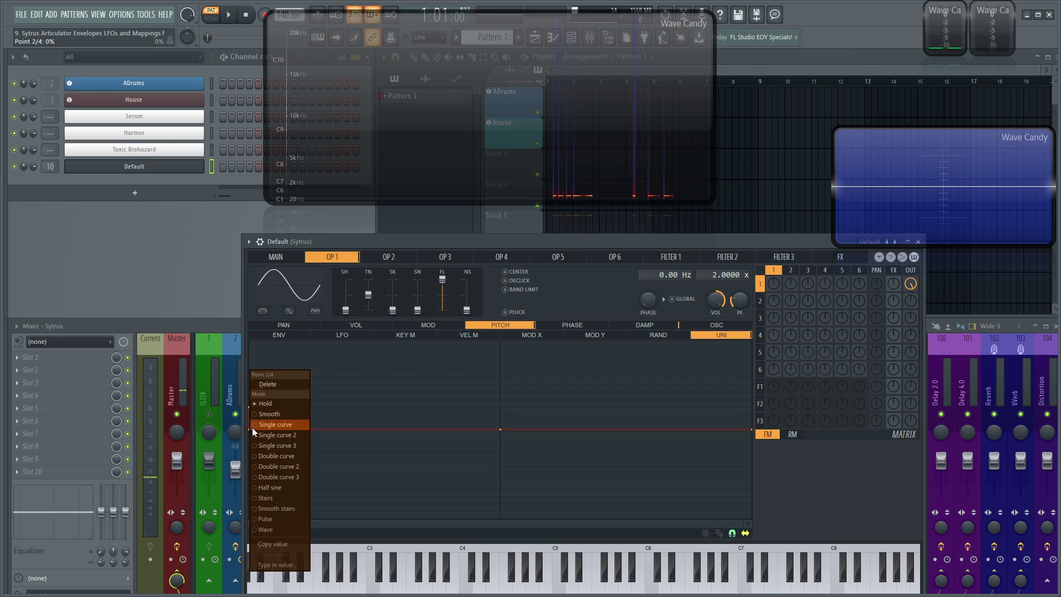
pyautogui.click(276, 403)
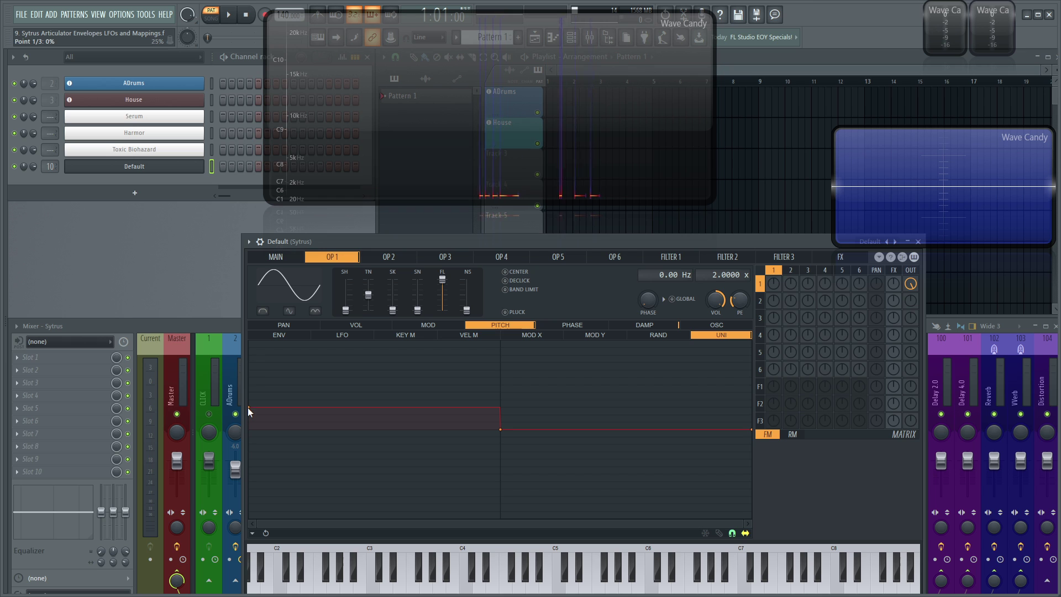
# Raise the start point of operator 1's pitch unison mapping to its maximum and lower the middle point to its minimum.
pyautogui.moveTo(249, 407); pyautogui.dragTo(260, 338)
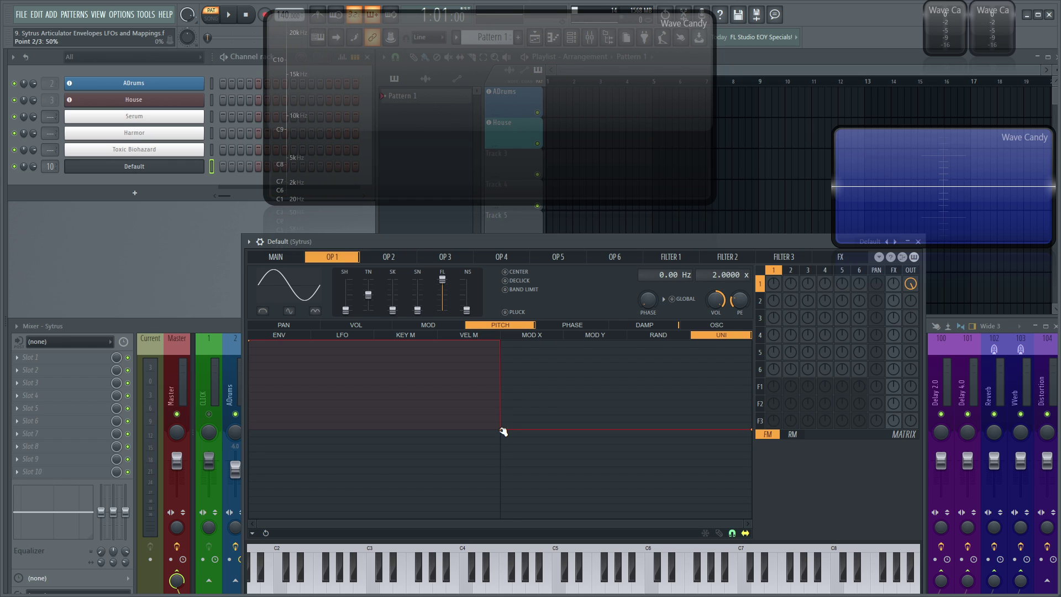
pyautogui.moveTo(502, 430); pyautogui.dragTo(504, 514)
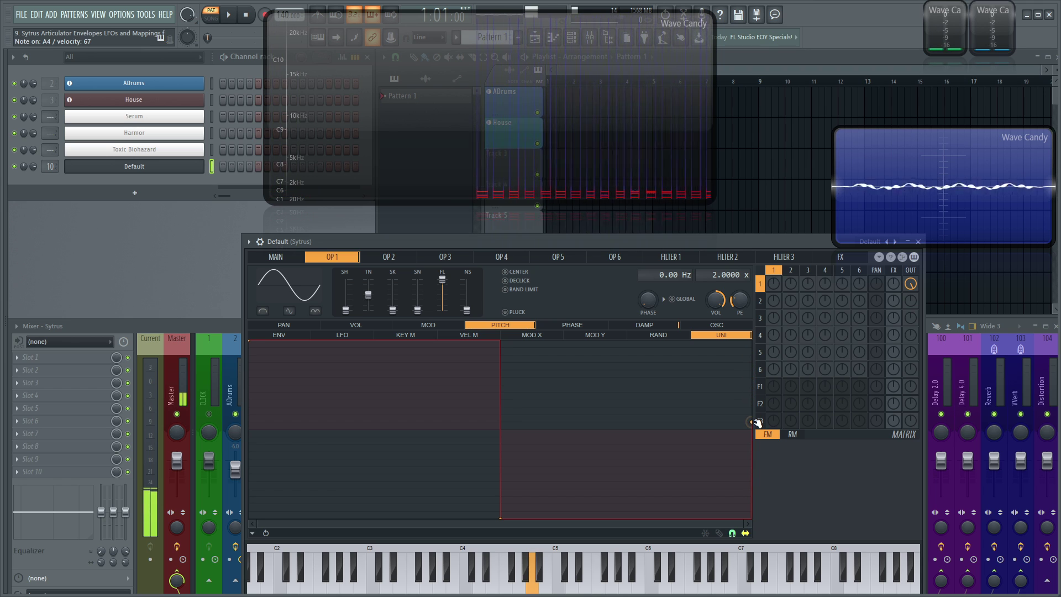
# Return the middle and start points of the pitch unison mapping to 0% and raise the unison order so the mapping has nine points.
pyautogui.moveTo(500, 517); pyautogui.dragTo(500, 429)
pyautogui.moveTo(247, 340); pyautogui.dragTo(248, 429)
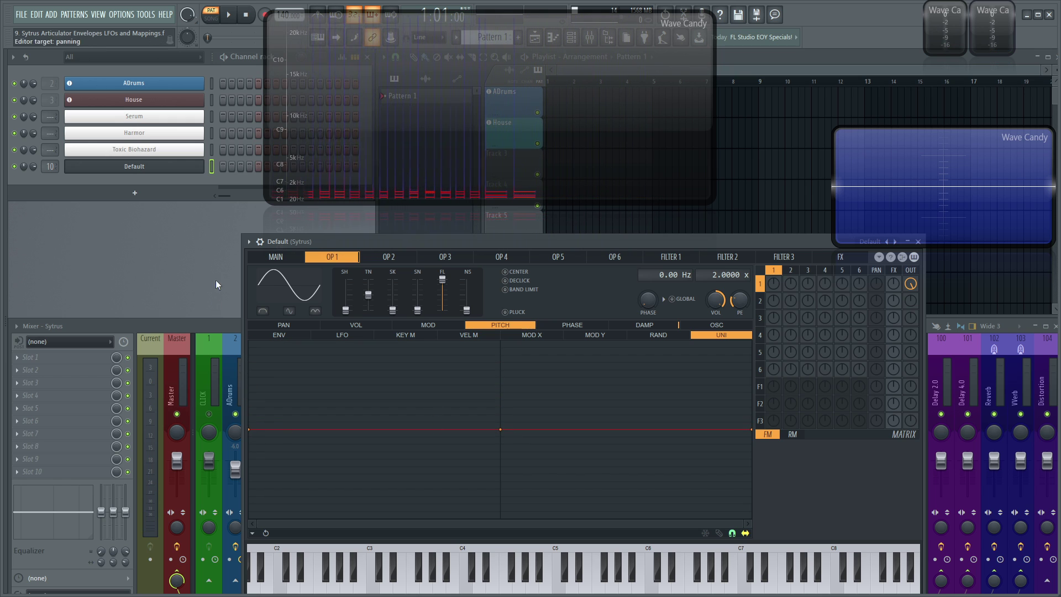
pyautogui.click(276, 257)
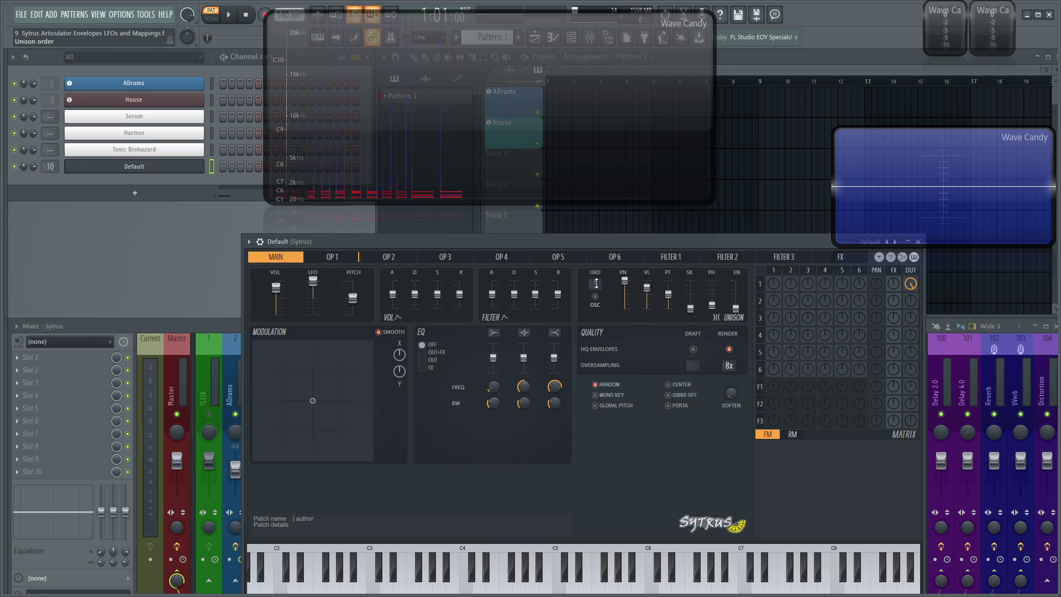
pyautogui.click(323, 257)
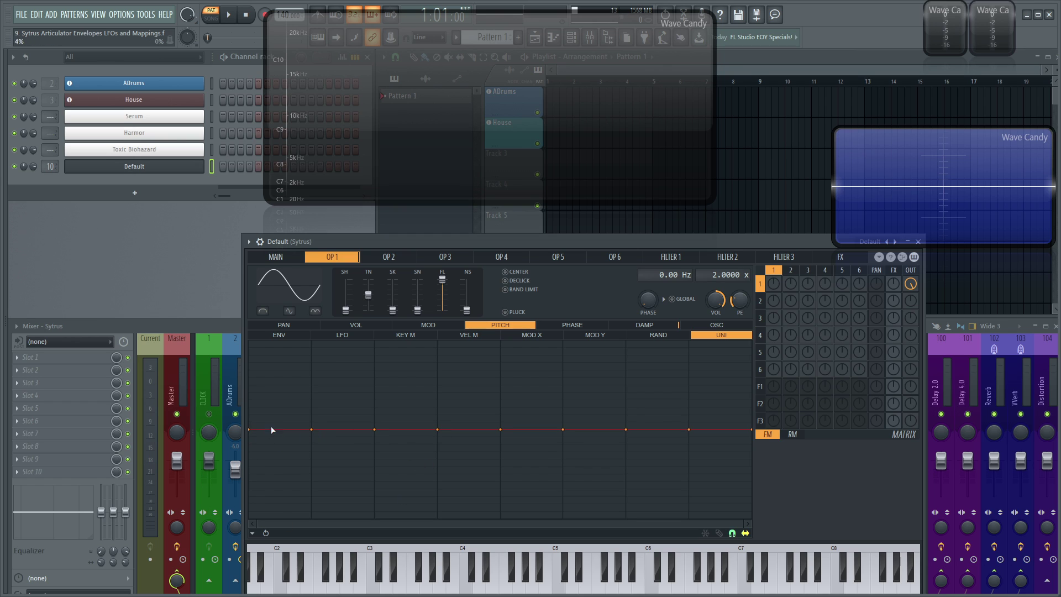
# Set the nine pitch unison points to varied levels alternating above and below zero, with the end point at its minimum.
pyautogui.moveTo(316, 434); pyautogui.dragTo(315, 453)
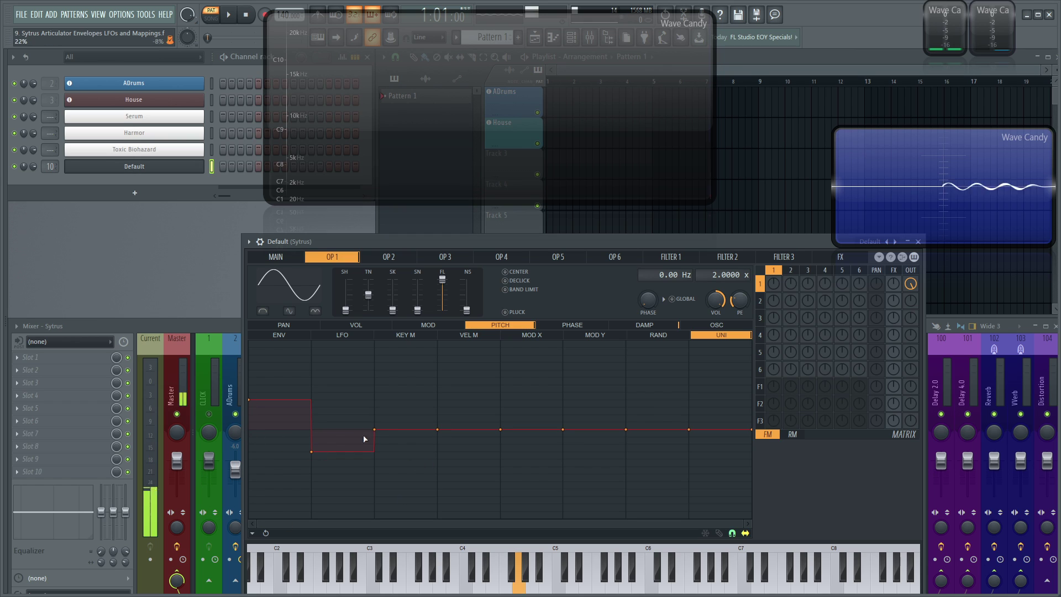
pyautogui.moveTo(374, 429); pyautogui.dragTo(375, 355)
pyautogui.moveTo(438, 429); pyautogui.dragTo(438, 481)
pyautogui.moveTo(500, 429); pyautogui.dragTo(500, 392)
pyautogui.moveTo(562, 430); pyautogui.dragTo(563, 451)
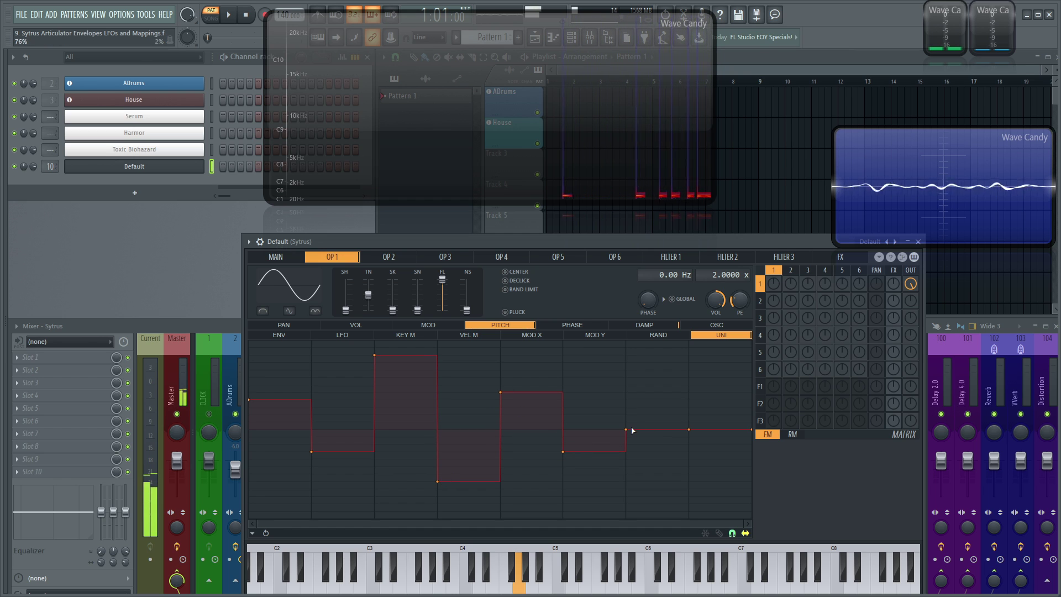
pyautogui.moveTo(627, 430); pyautogui.dragTo(626, 363)
pyautogui.moveTo(691, 431); pyautogui.dragTo(692, 497)
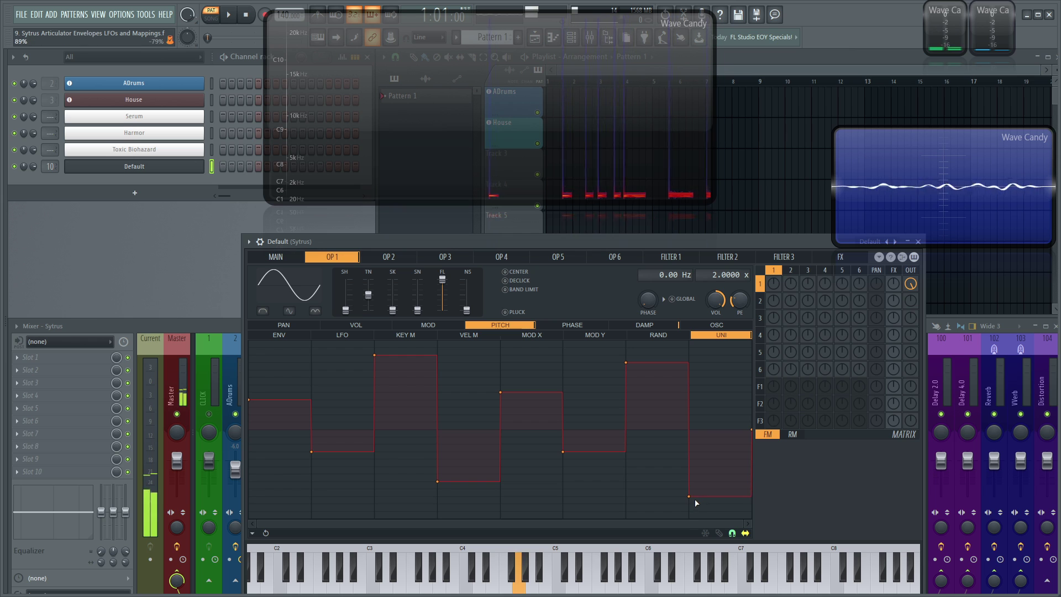
pyautogui.moveTo(755, 431); pyautogui.dragTo(750, 530)
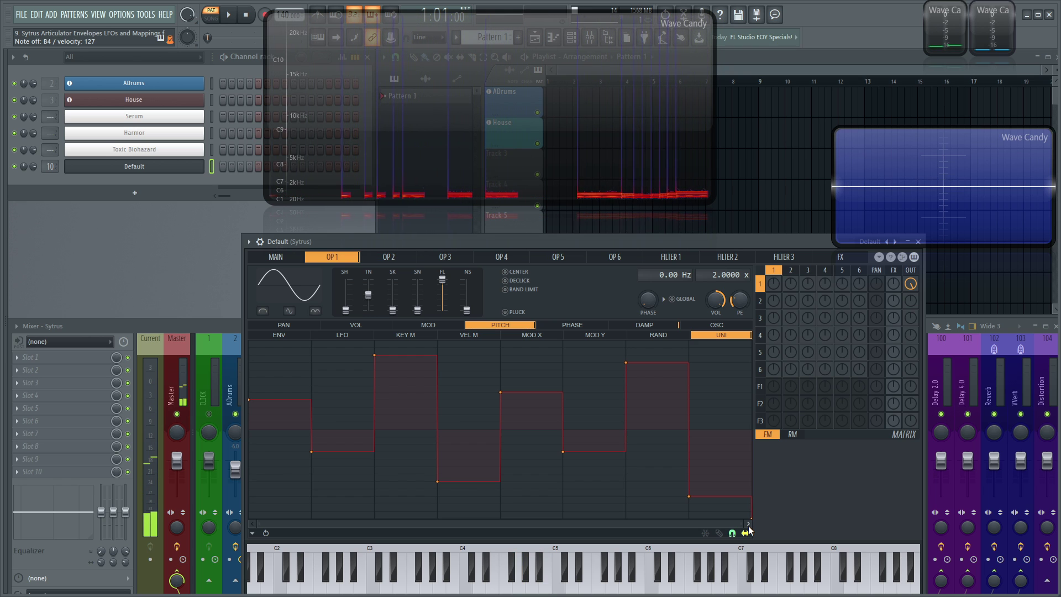
# Remove the intermediate points from the pitch unison mapping and return its start and end points to 0%.
pyautogui.moveTo(741, 491); pyautogui.dragTo(512, 412)
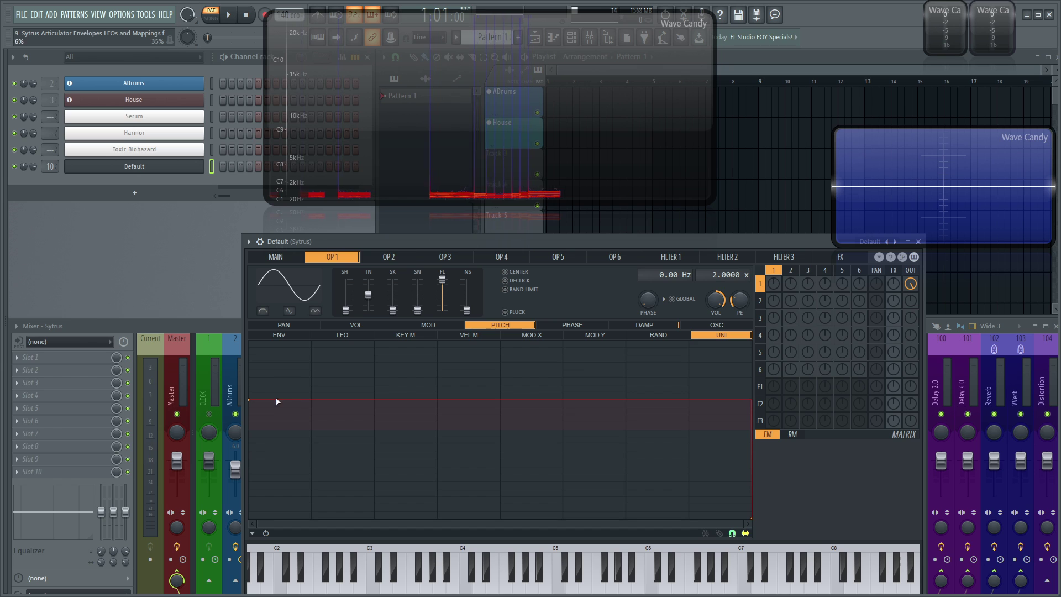
pyautogui.moveTo(249, 399); pyautogui.dragTo(249, 429)
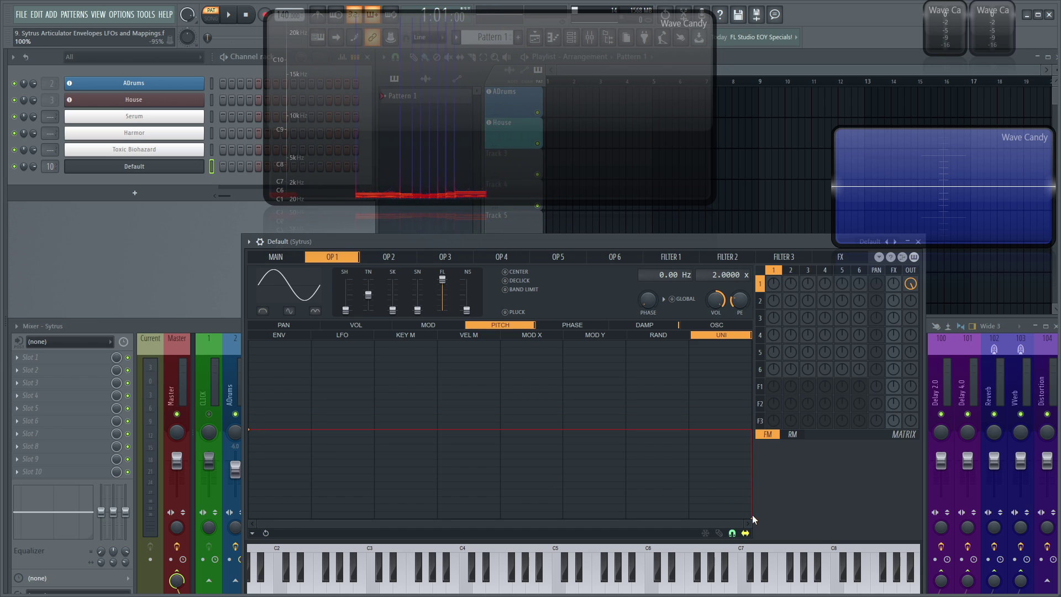
pyautogui.moveTo(752, 517); pyautogui.dragTo(755, 464)
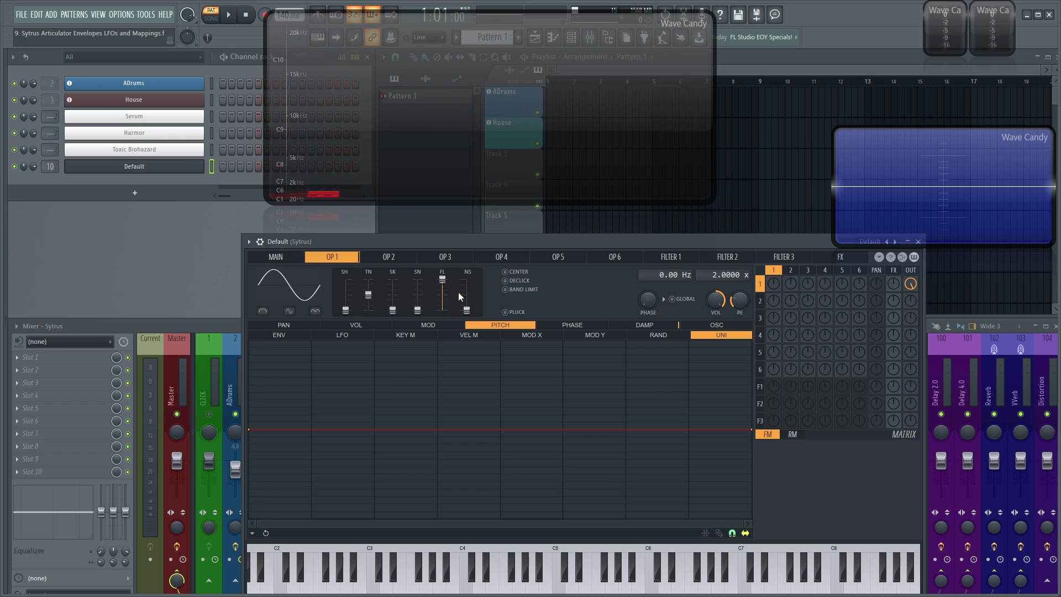
# Set the unison order to 1 and shape operator 1's volume envelope with no attack and a short decay to 0%.
pyautogui.click(374, 327)
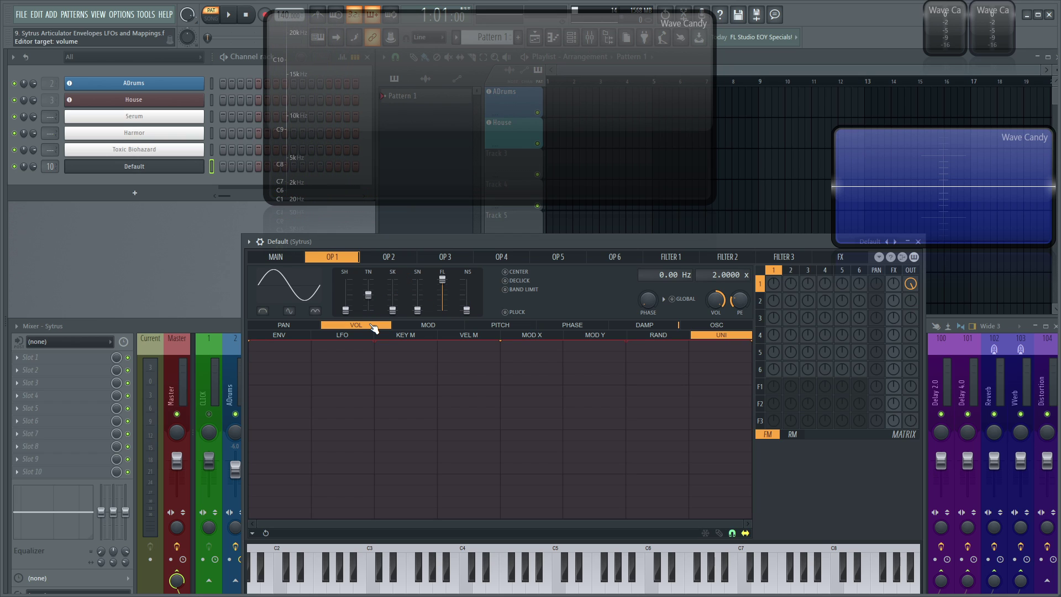
pyautogui.click(293, 336)
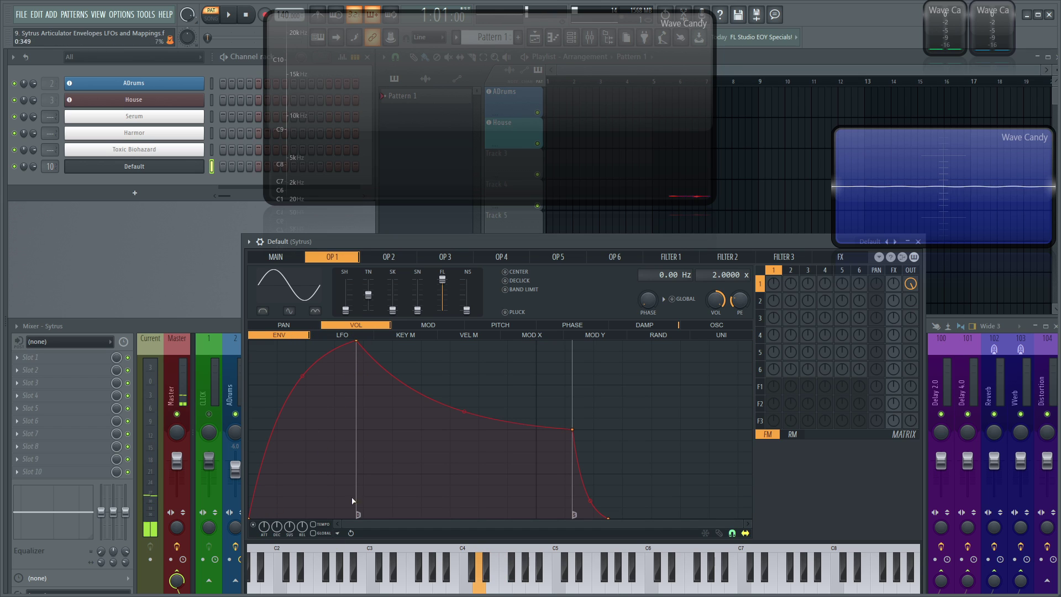
pyautogui.click(276, 256)
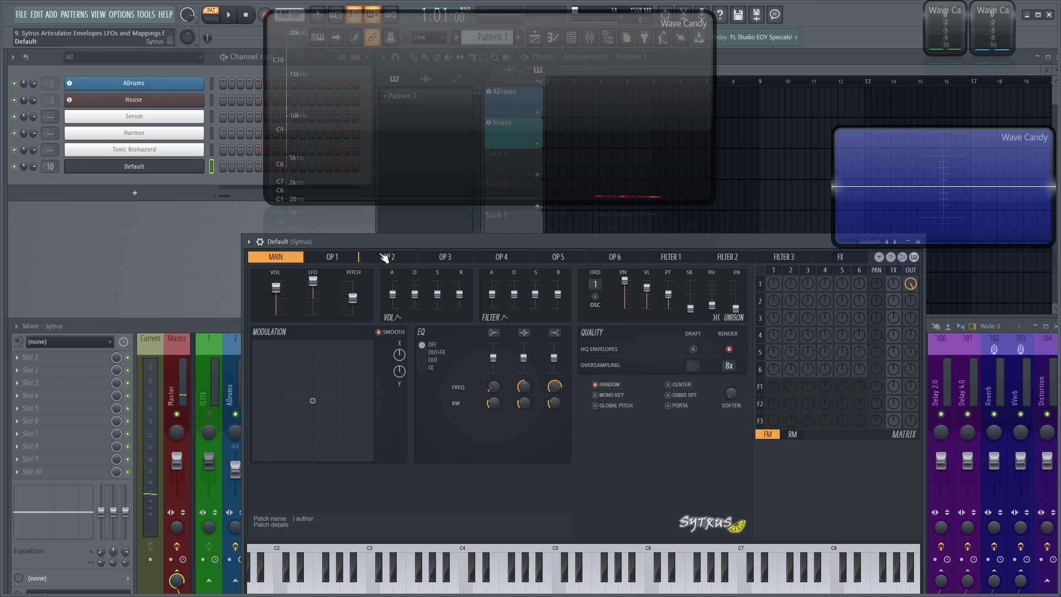
pyautogui.click(332, 258)
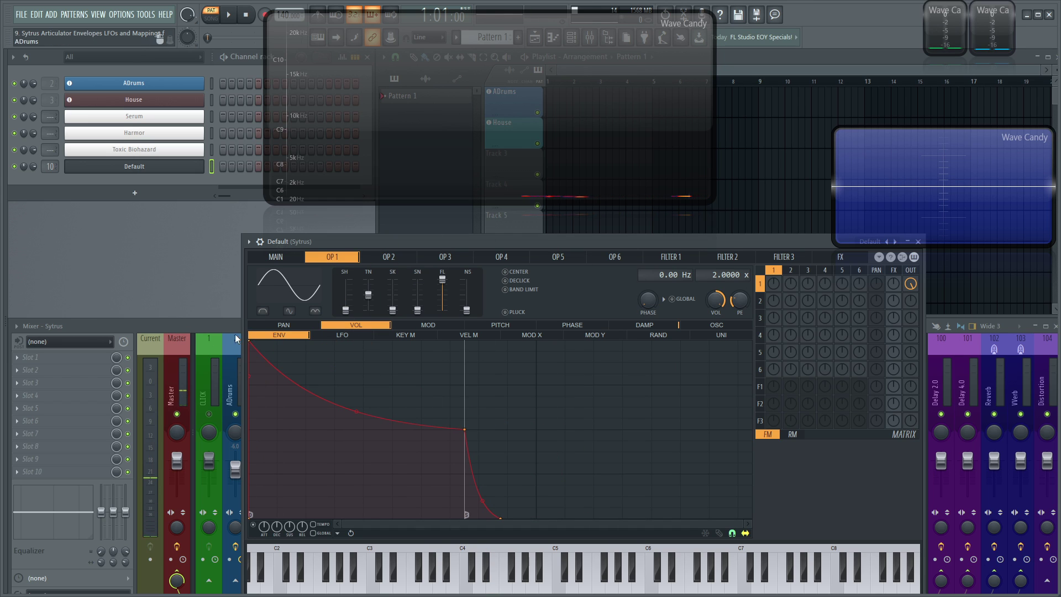
pyautogui.moveTo(465, 436); pyautogui.dragTo(336, 516)
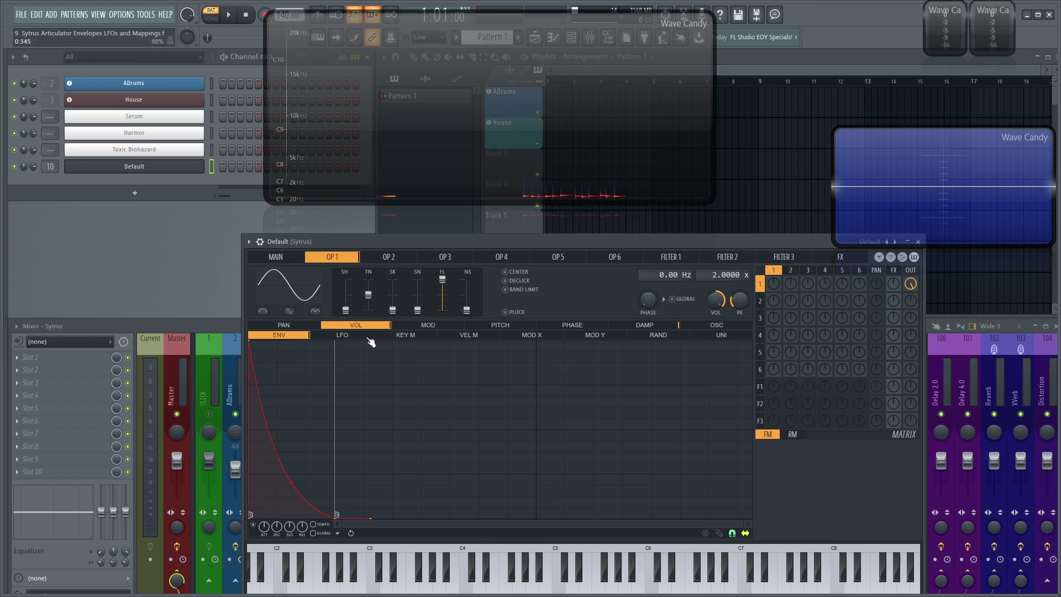
# Set operator 1's volume LFO to full depth and try its speed before switching the LFO off.
pyautogui.click(342, 335)
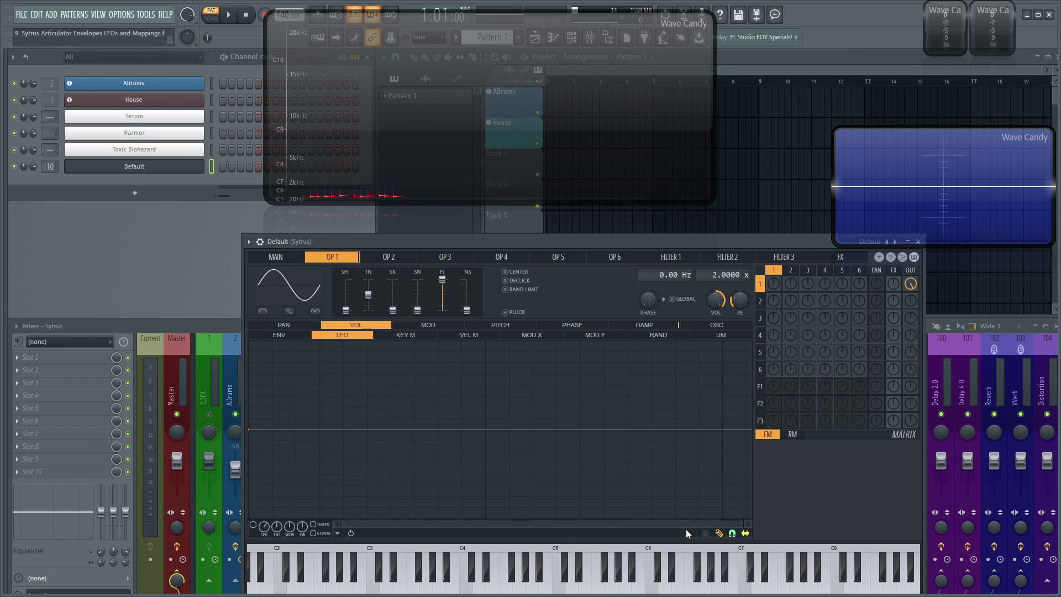
pyautogui.moveTo(252, 435); pyautogui.dragTo(375, 454)
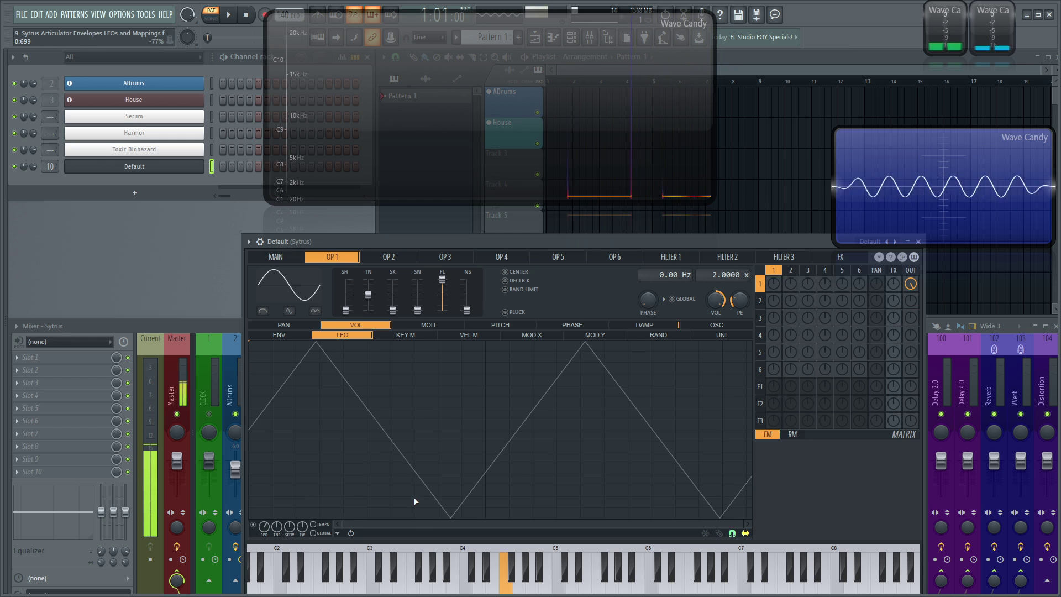
pyautogui.moveTo(267, 528)
pyautogui.mouseDown()
pyautogui.moveTo(268, 495)
pyautogui.moveTo(267, 526)
pyautogui.mouseUp()
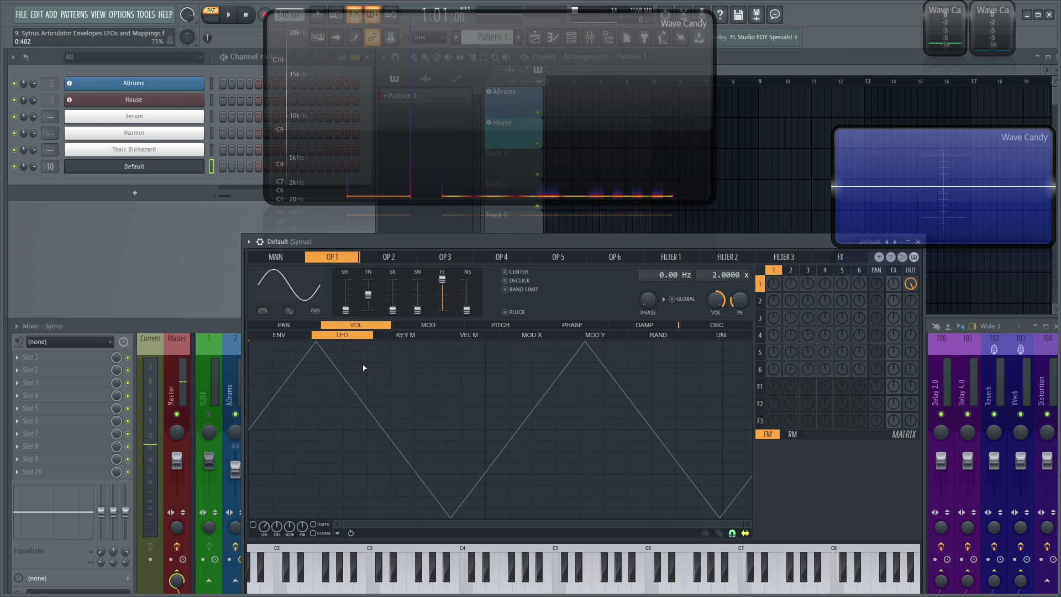
# Set the B4 middle point of operator 1's volume key mapping to Single curve mode and raise it to 100%.
pyautogui.click(401, 336)
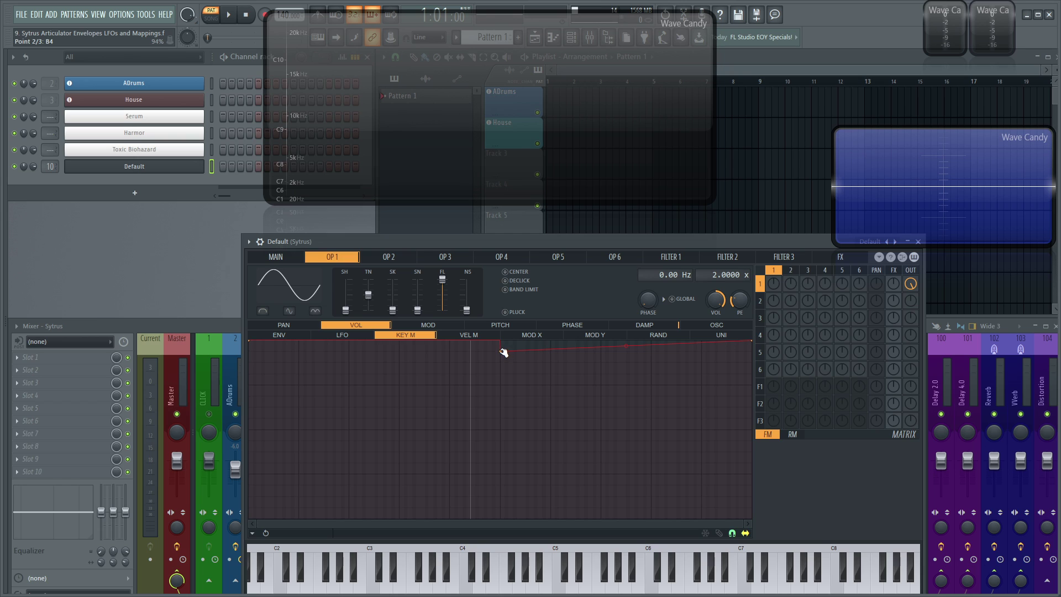
pyautogui.rightClick(500, 351)
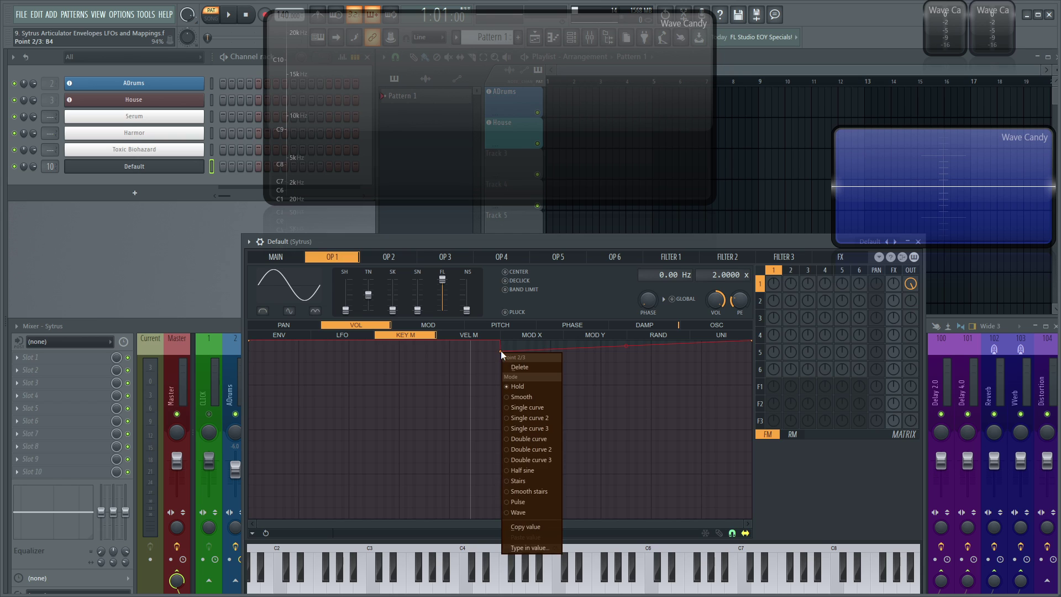
pyautogui.click(535, 407)
pyautogui.moveTo(502, 352); pyautogui.dragTo(502, 342)
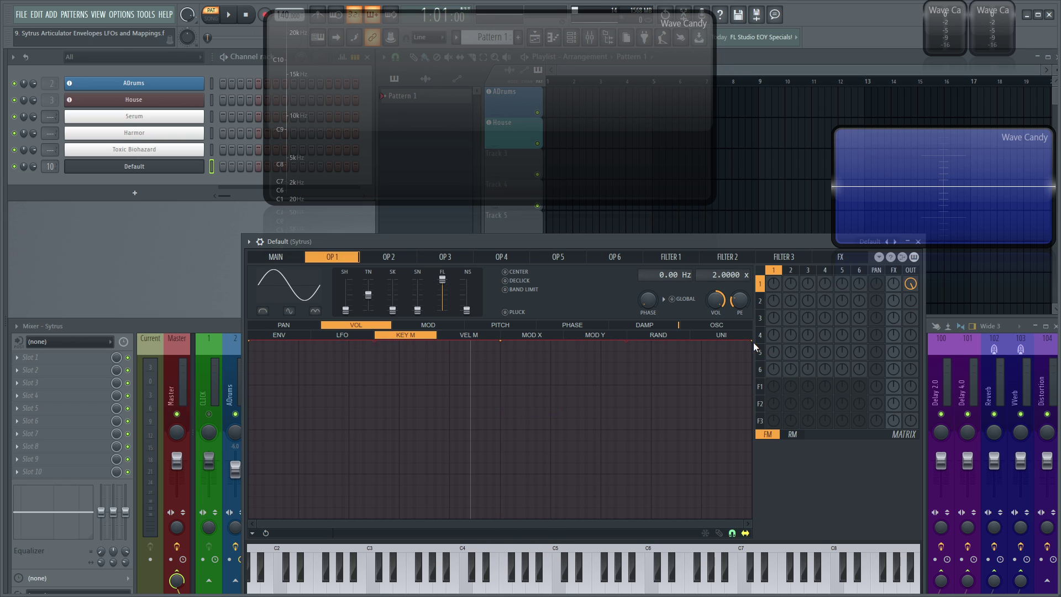
# Lower the end point of the volume key mapping to 0% and bend the falling segment into a concave curve.
pyautogui.moveTo(751, 339); pyautogui.dragTo(758, 419)
pyautogui.moveTo(624, 379); pyautogui.dragTo(626, 357)
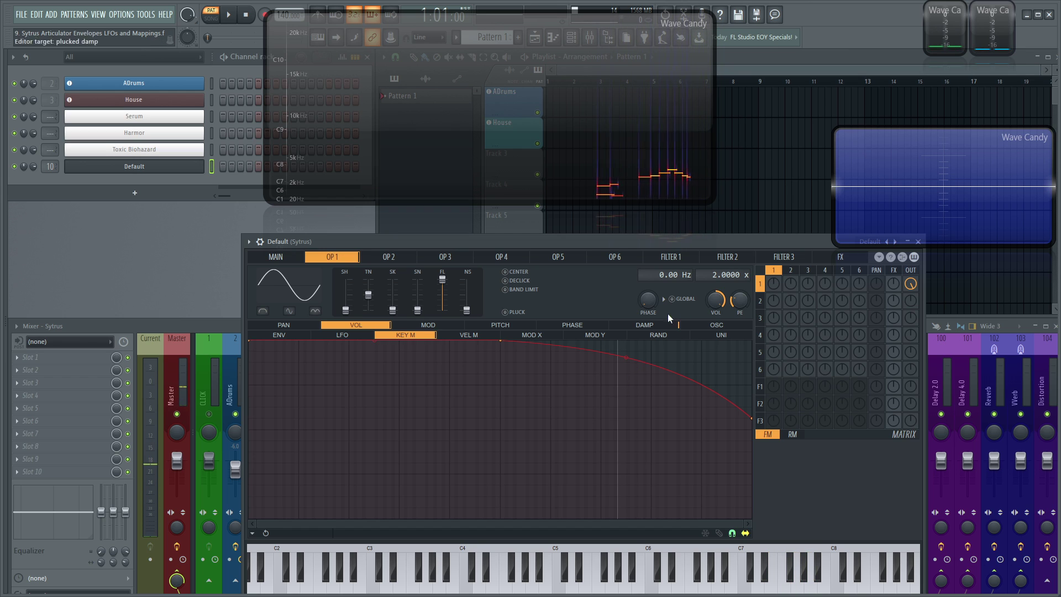
pyautogui.moveTo(752, 418); pyautogui.dragTo(752, 518)
pyautogui.moveTo(627, 387); pyautogui.dragTo(625, 466)
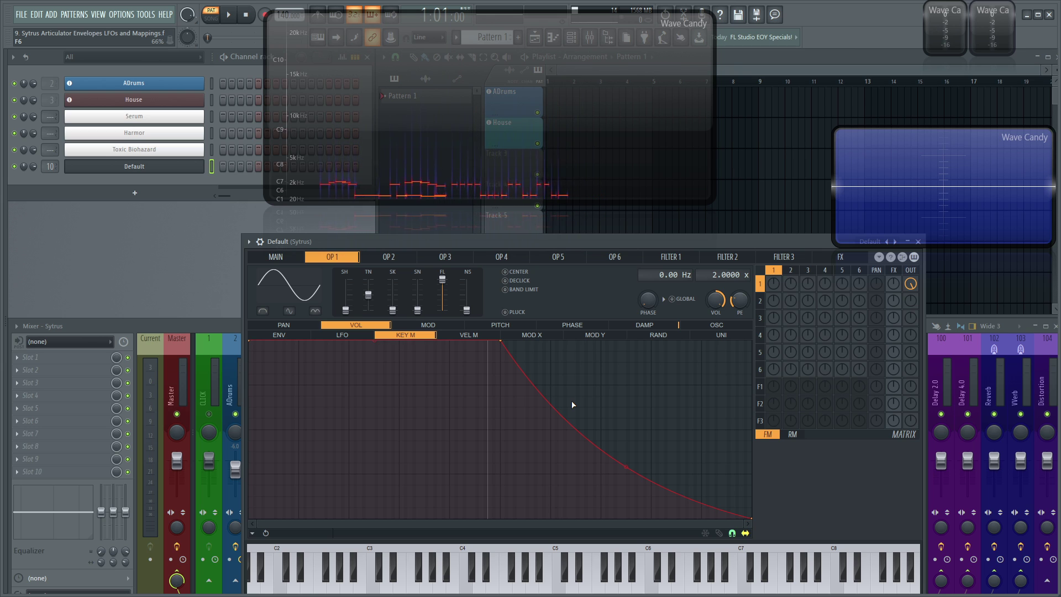
pyautogui.scroll(2, 594, 443)
pyautogui.scroll(5, 594, 444)
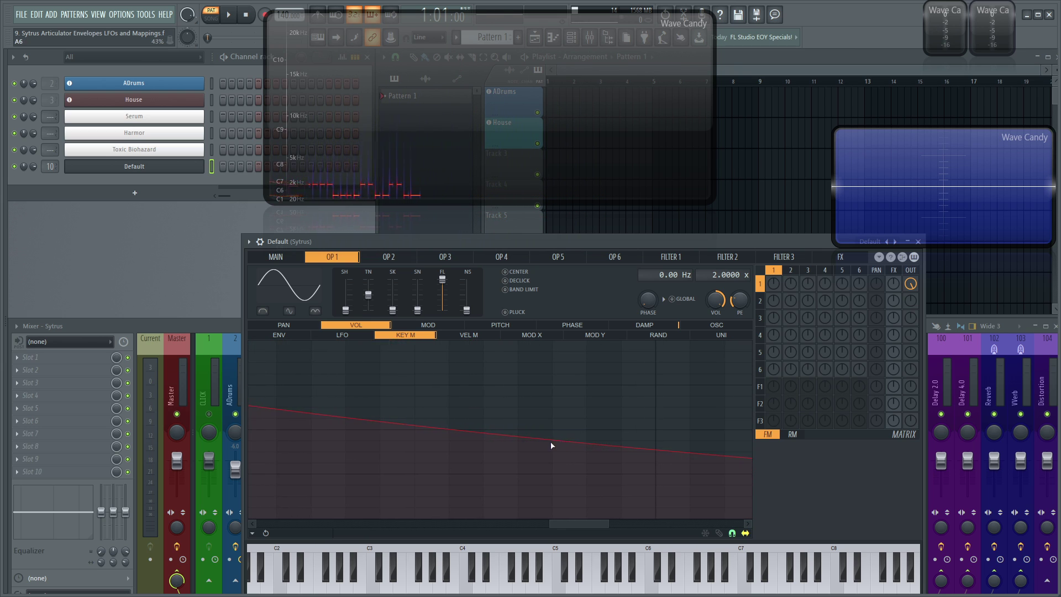
pyautogui.scroll(-6, 592, 426)
pyautogui.scroll(-3, 593, 429)
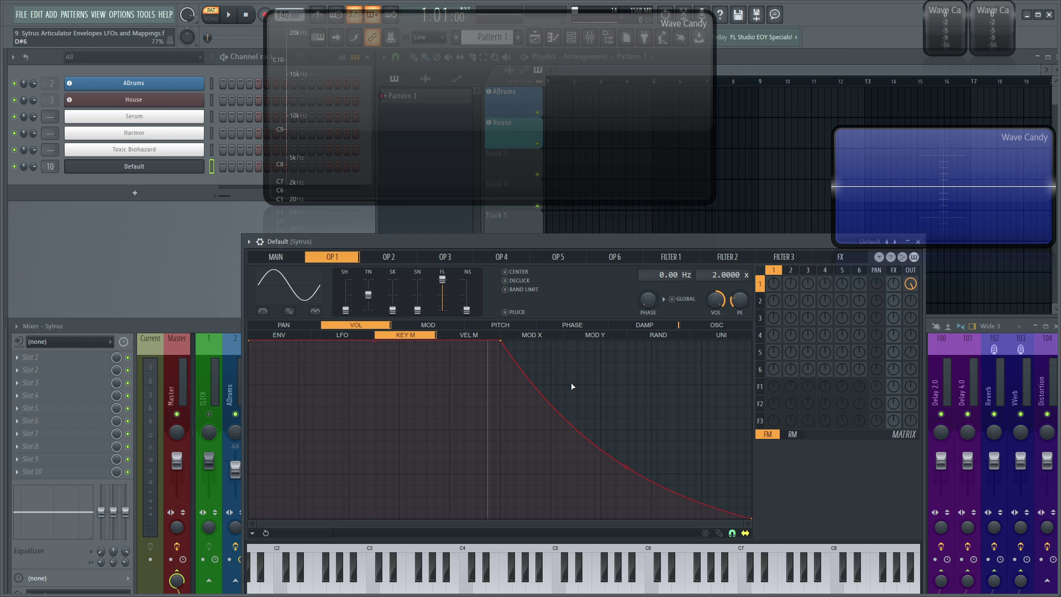
# Raise the end point of the volume key mapping to 100% and delete its middle point.
pyautogui.rightClick(745, 513)
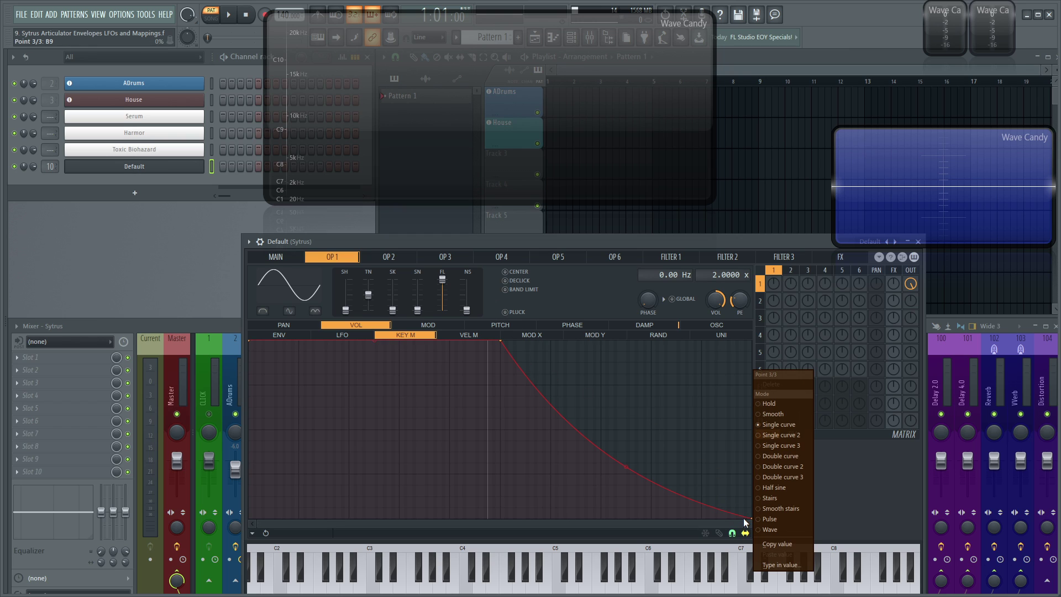
pyautogui.click(752, 518)
pyautogui.moveTo(753, 517); pyautogui.dragTo(748, 252)
pyautogui.rightClick(502, 344)
pyautogui.click(519, 356)
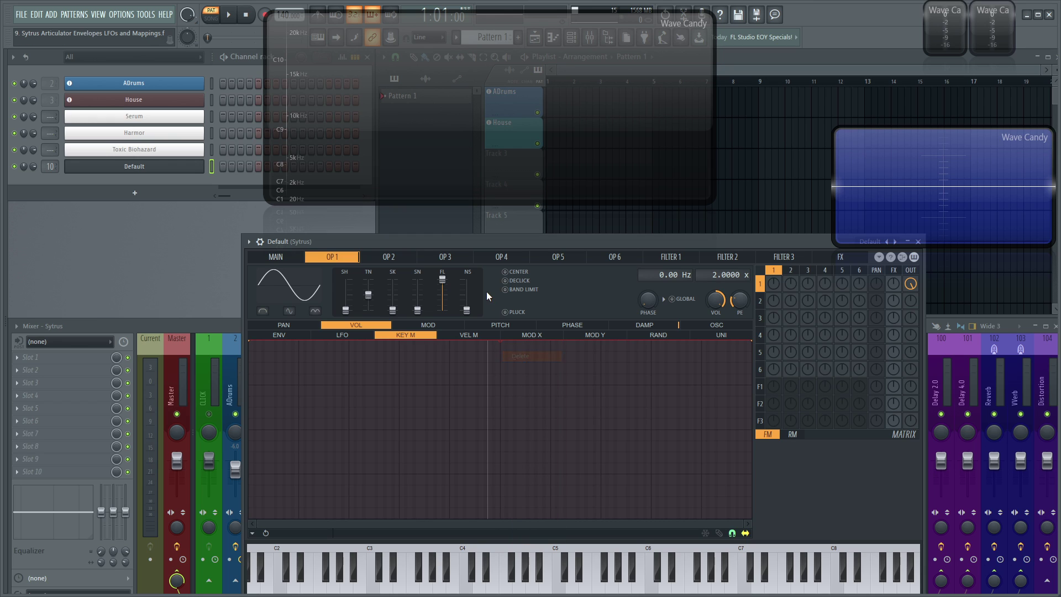
# Lower the start point of operator 1's volume Modulation X mapping to 0% to make a straight rise to 100%.
pyautogui.click(468, 336)
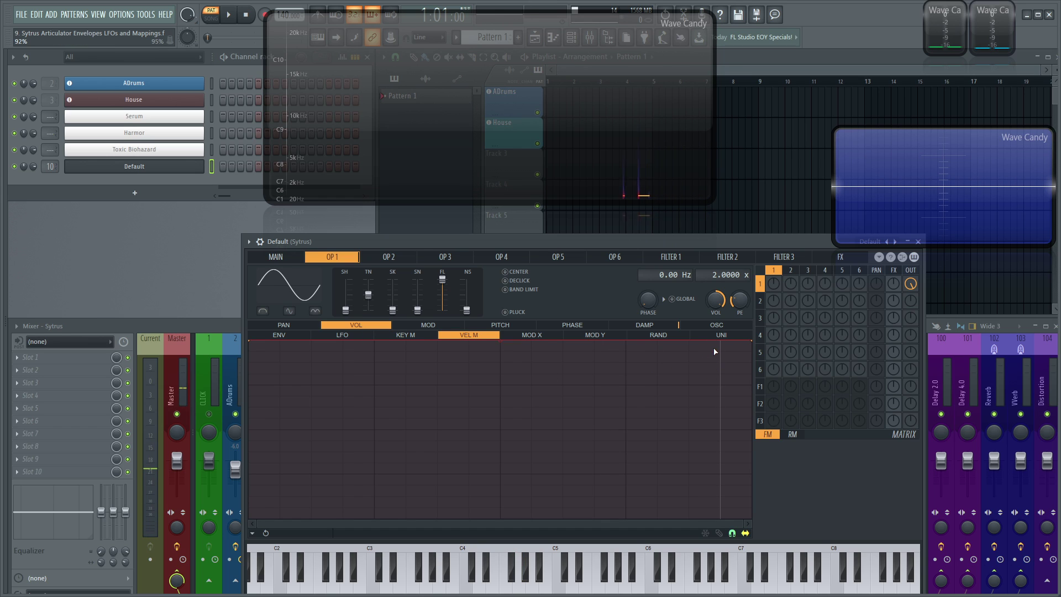
pyautogui.click(532, 336)
pyautogui.click(602, 335)
pyautogui.click(529, 336)
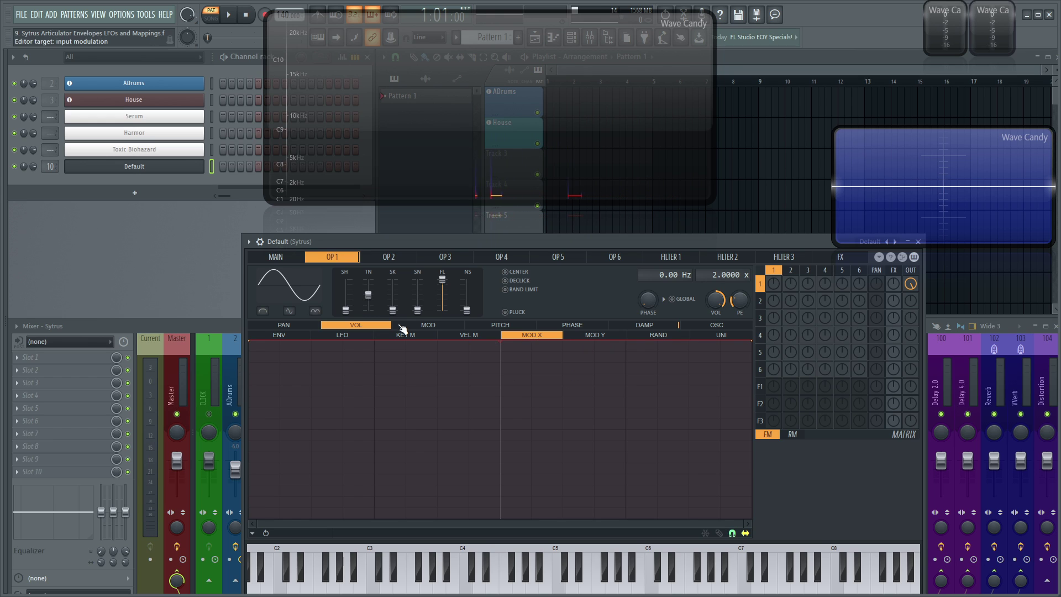
pyautogui.moveTo(248, 344); pyautogui.dragTo(260, 574)
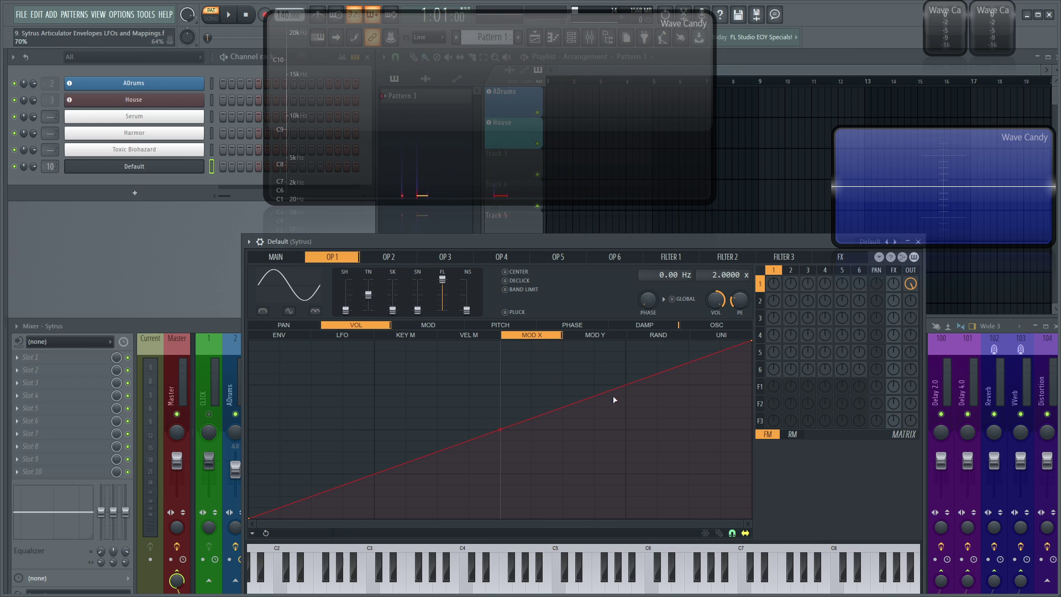
# Set Modulation X to 0% in the main settings and return to operator 1's volume Modulation X mapping.
pyautogui.click(276, 257)
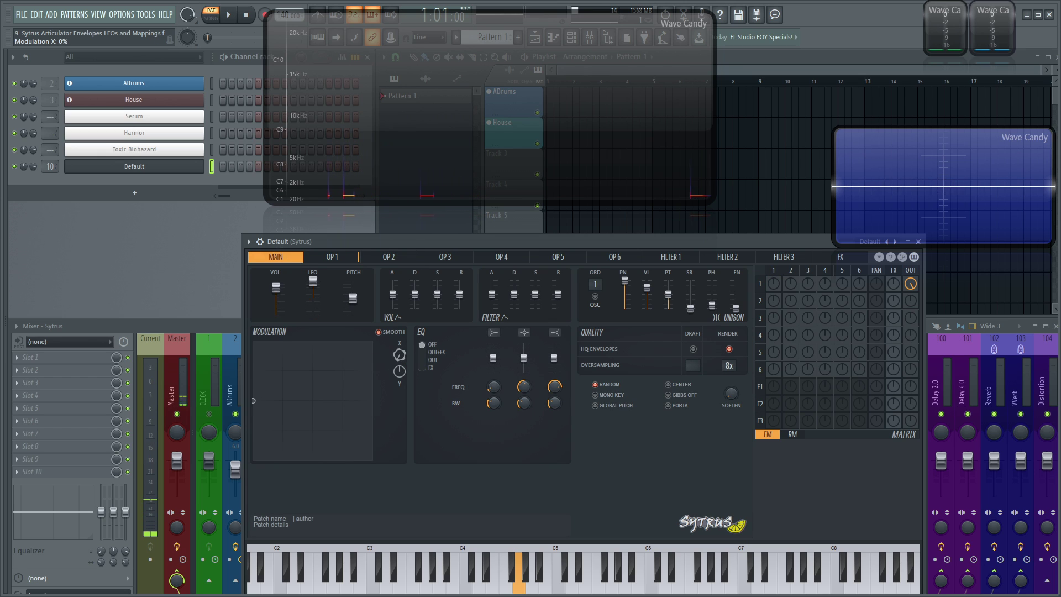
pyautogui.moveTo(372, 400); pyautogui.dragTo(253, 400)
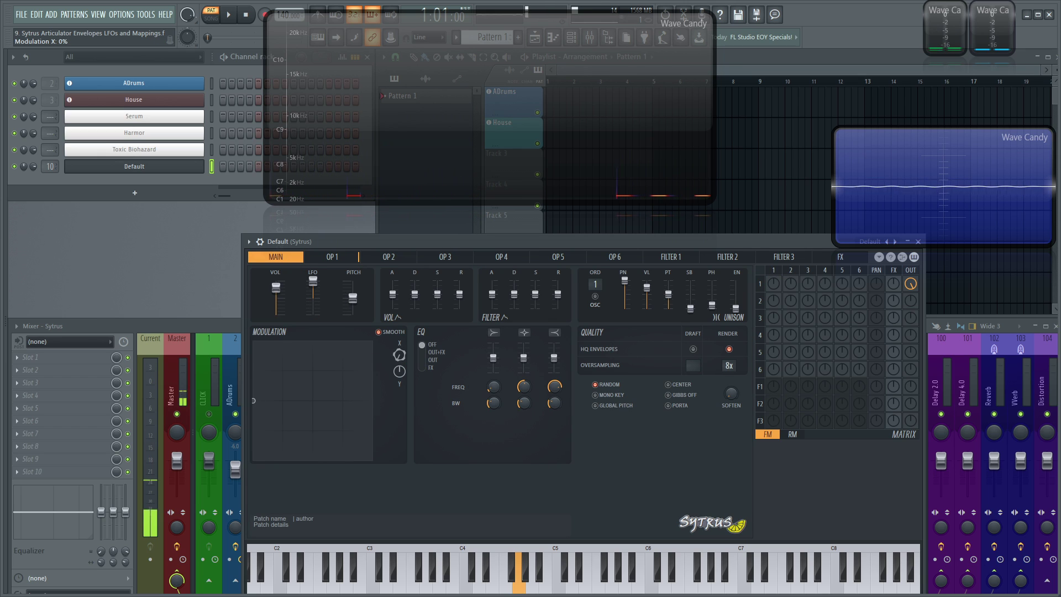
pyautogui.click(333, 256)
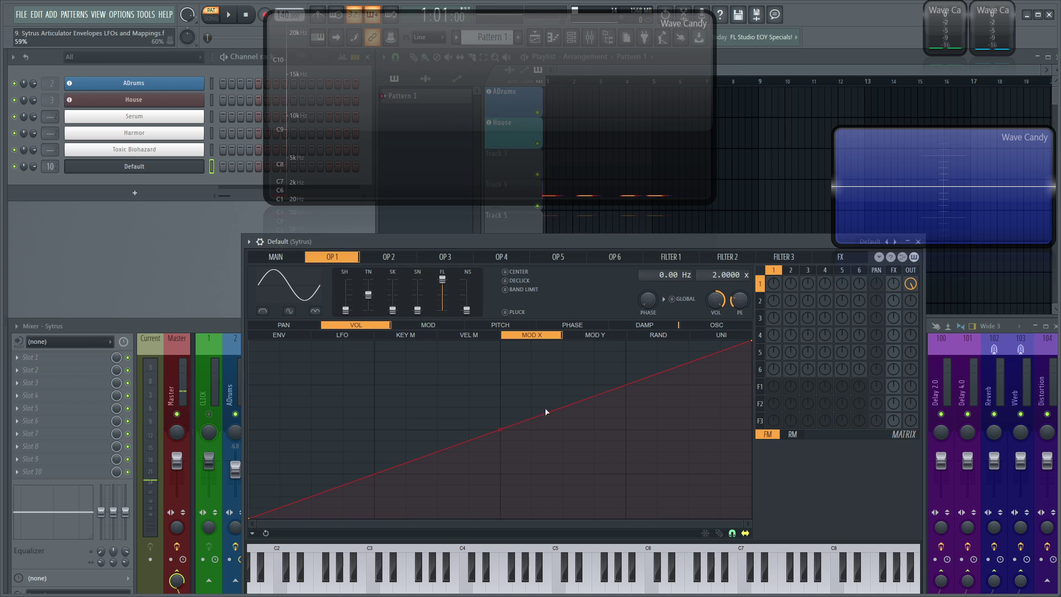
# Raise the start point of operator 1's volume Modulation X mapping to 100% and view its Modulation Y and random mappings.
pyautogui.moveTo(249, 519); pyautogui.dragTo(249, 341)
pyautogui.click(587, 336)
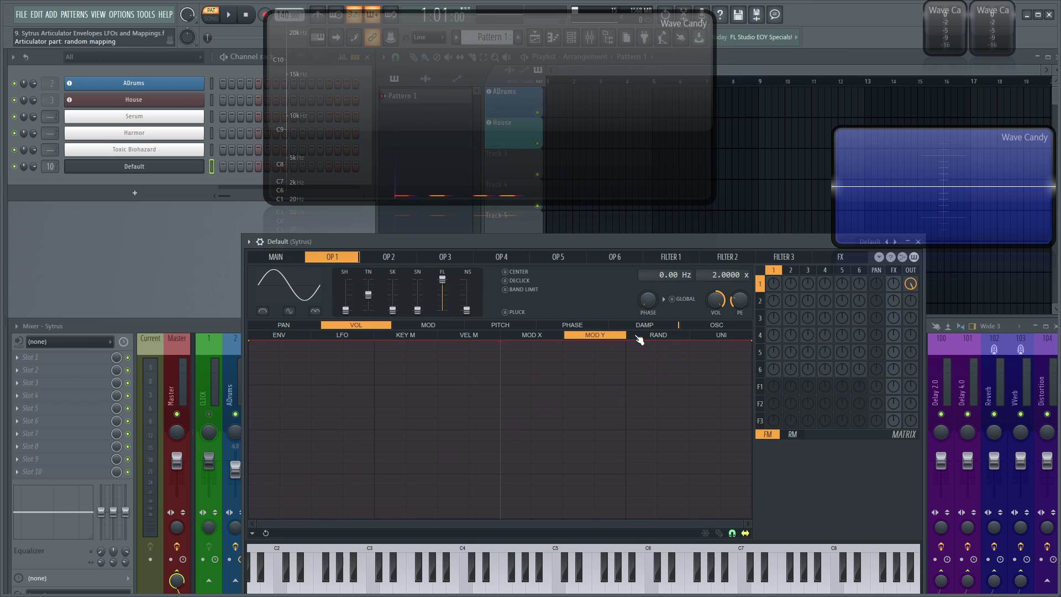
pyautogui.click(639, 337)
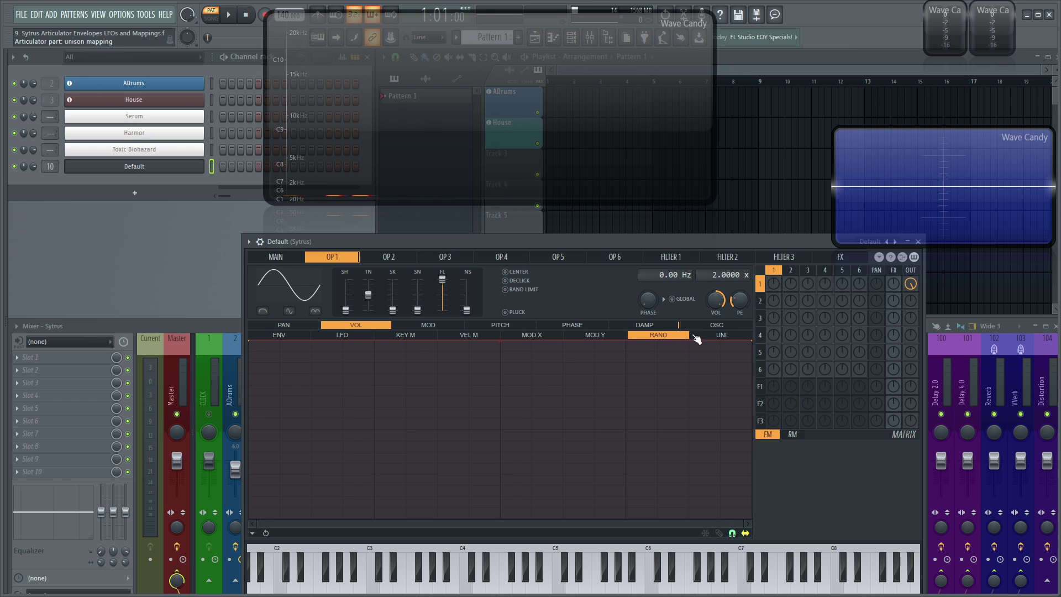
# Switch operator 1's articulator to the modulation target and look over its Modulation X and Modulation Y mappings.
pyautogui.click(514, 326)
pyautogui.click(428, 325)
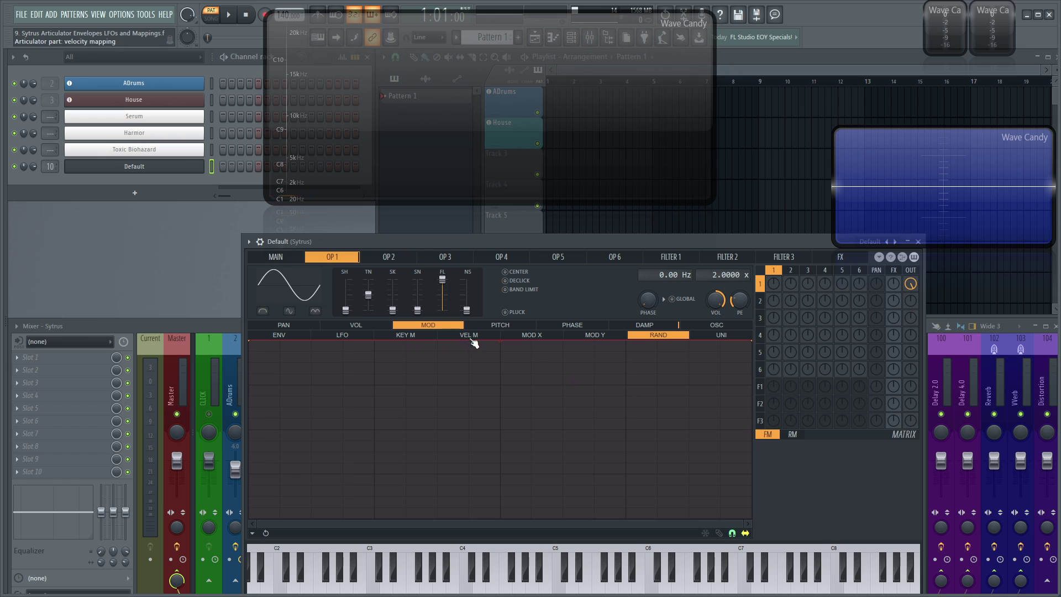
pyautogui.click(555, 335)
pyautogui.click(572, 335)
pyautogui.click(533, 335)
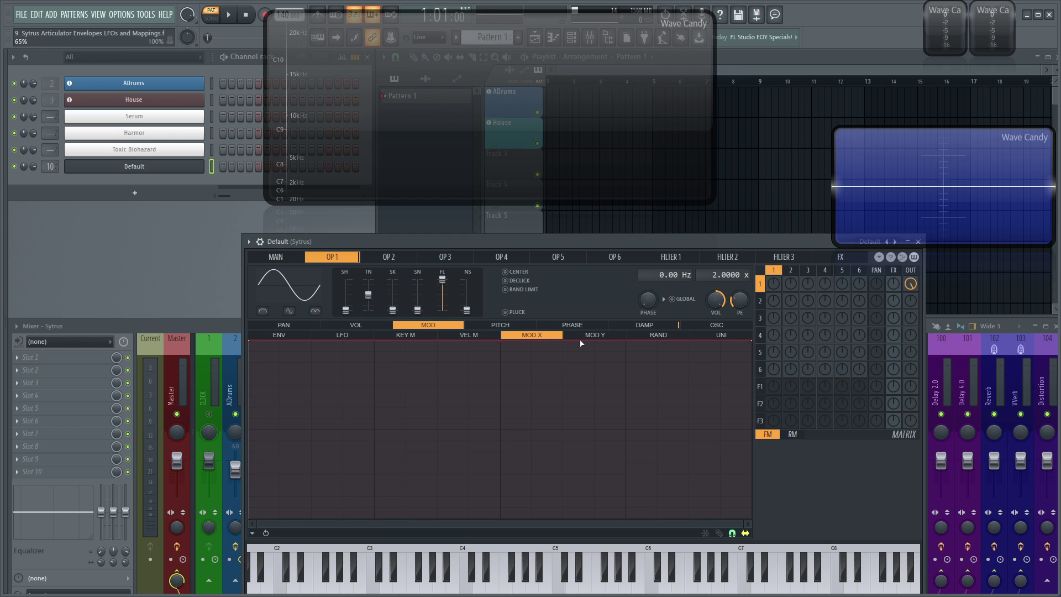
pyautogui.click(584, 336)
pyautogui.click(550, 335)
# Reposition the Sytrus window and load the Default preset.
pyautogui.moveTo(804, 244); pyautogui.dragTo(714, 231)
pyautogui.click(776, 230)
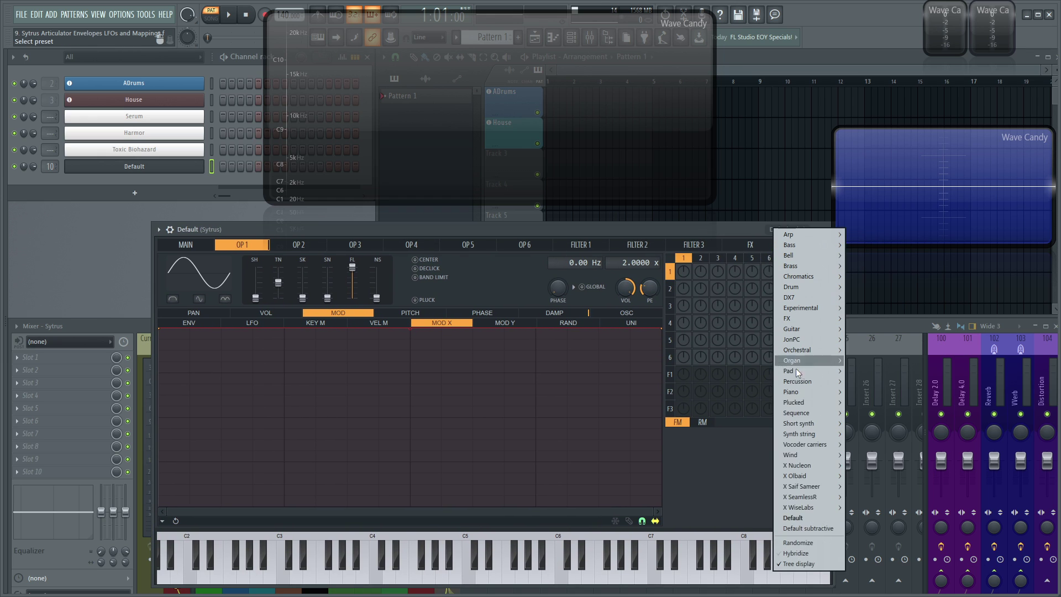
pyautogui.click(798, 528)
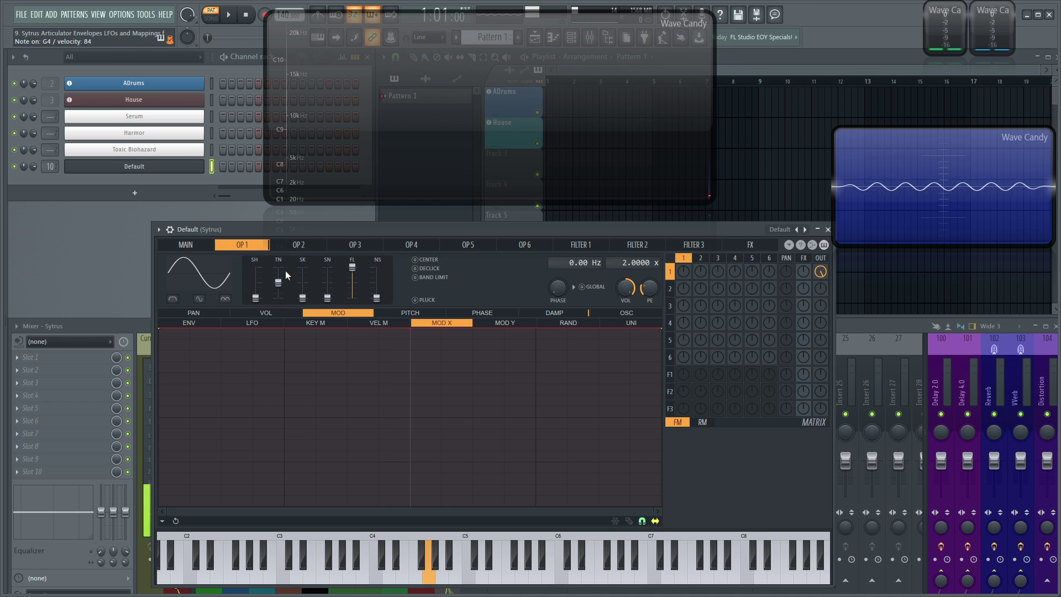
# Select operator 2 and turn up its frequency modulation of operator 1 in the matrix.
pyautogui.click(308, 249)
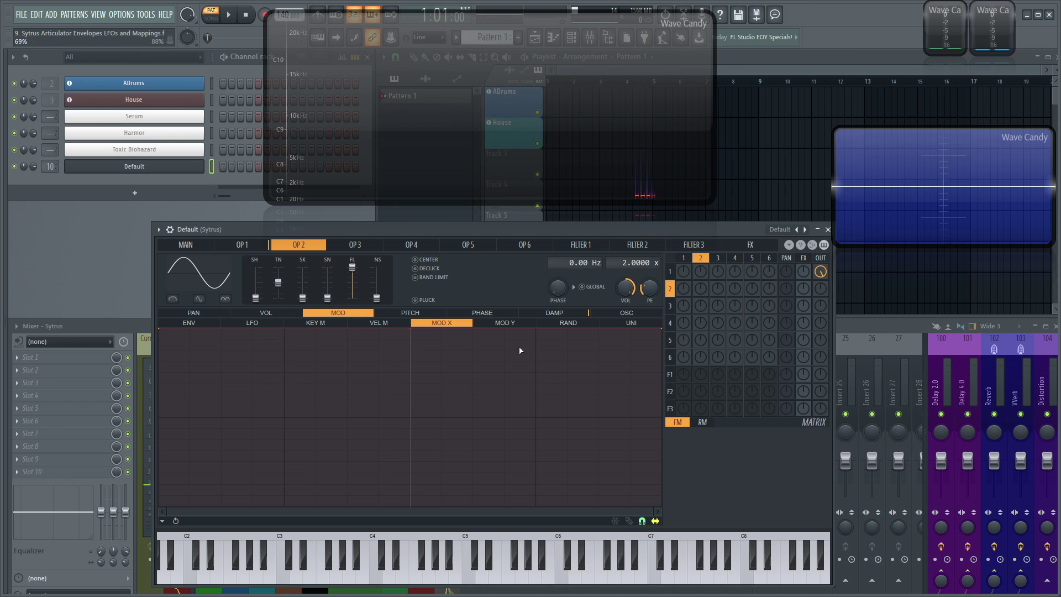
pyautogui.moveTo(700, 270)
pyautogui.mouseDown()
pyautogui.moveTo(700, 257)
pyautogui.moveTo(700, 289)
pyautogui.mouseUp()
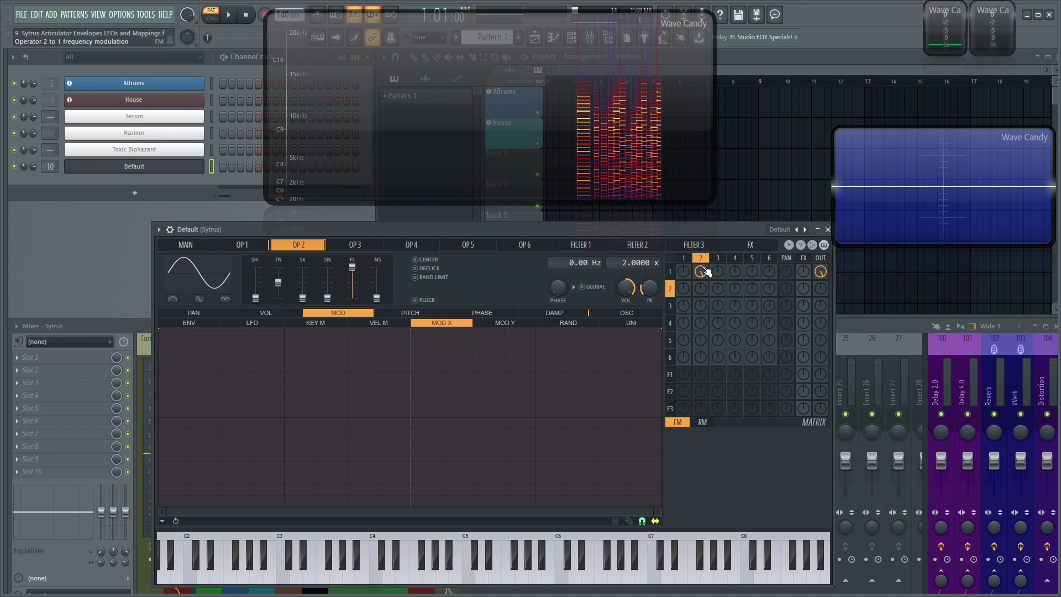
# Lower the start point of operator 1's modulation-target Modulation X mapping to 0%, making a straight rise to 100%.
pyautogui.click(258, 247)
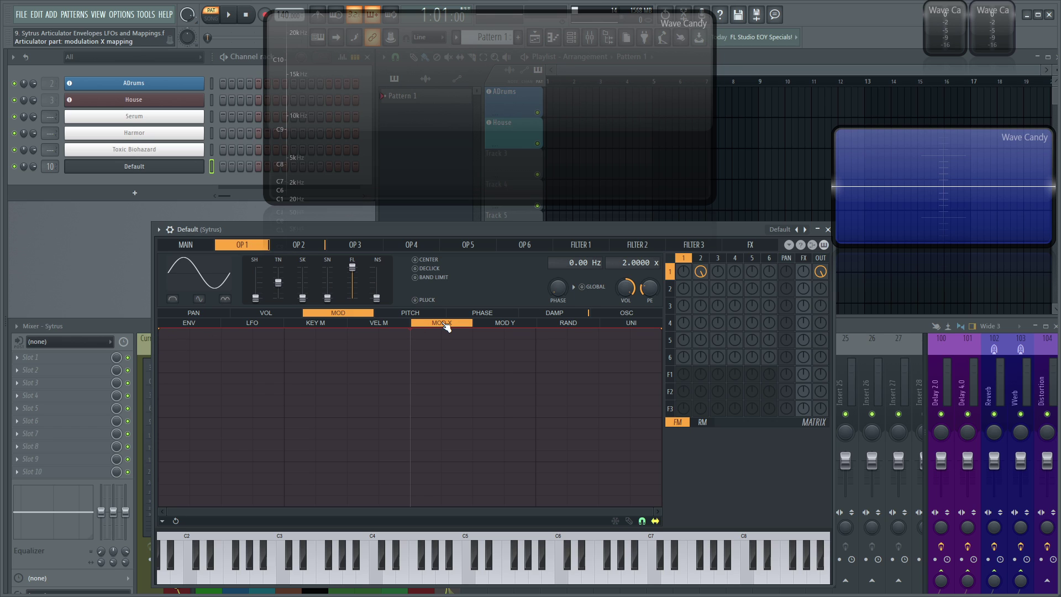
pyautogui.click(185, 244)
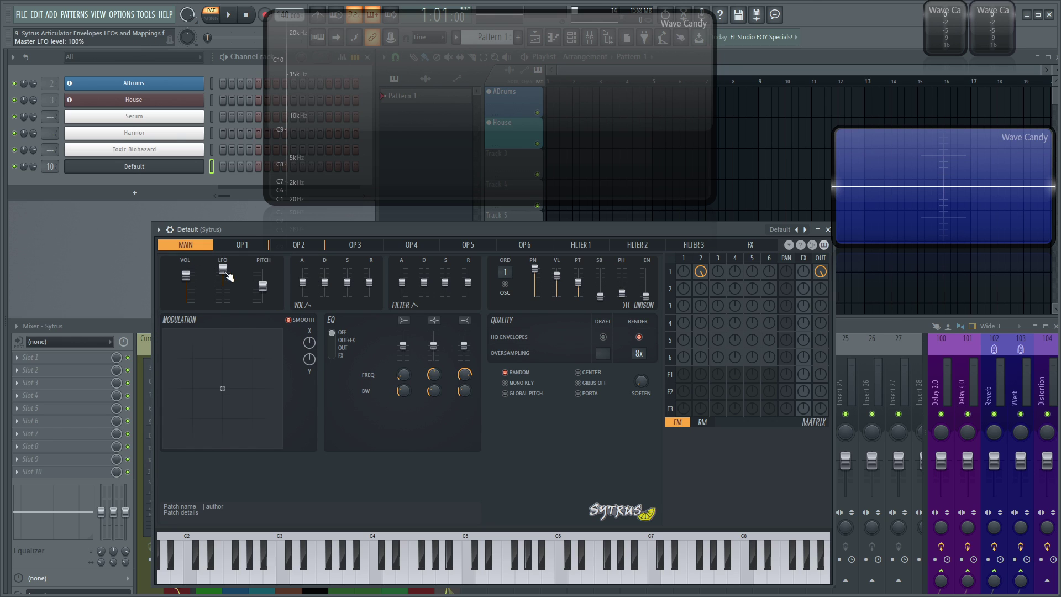
pyautogui.click(244, 246)
pyautogui.moveTo(162, 332); pyautogui.dragTo(165, 489)
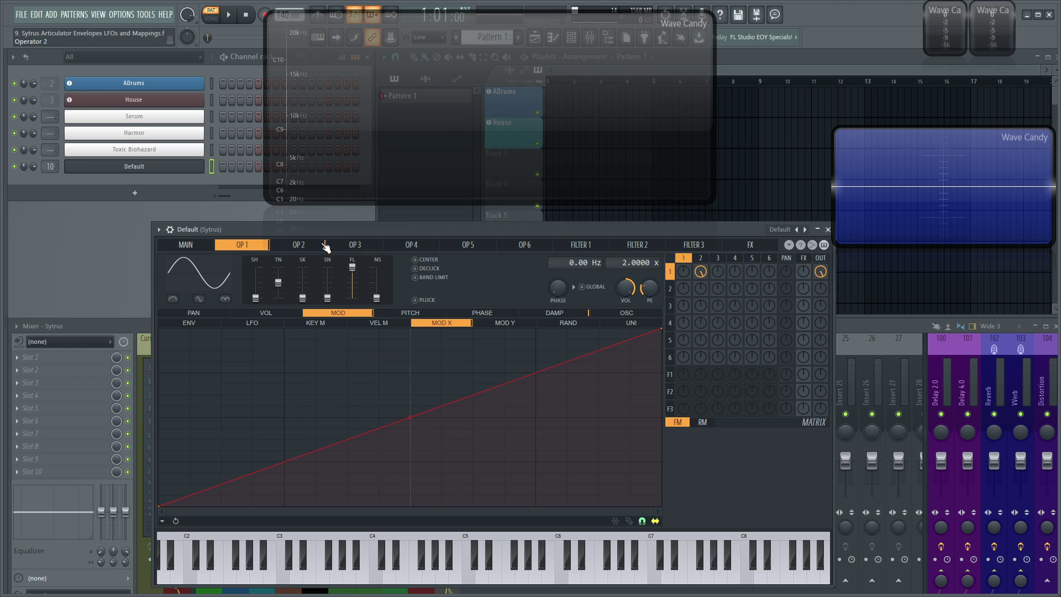
# Set Modulation X to 0% in the main settings and raise the start point of operator 1's modulation-target mapping to 100%.
pyautogui.click(187, 245)
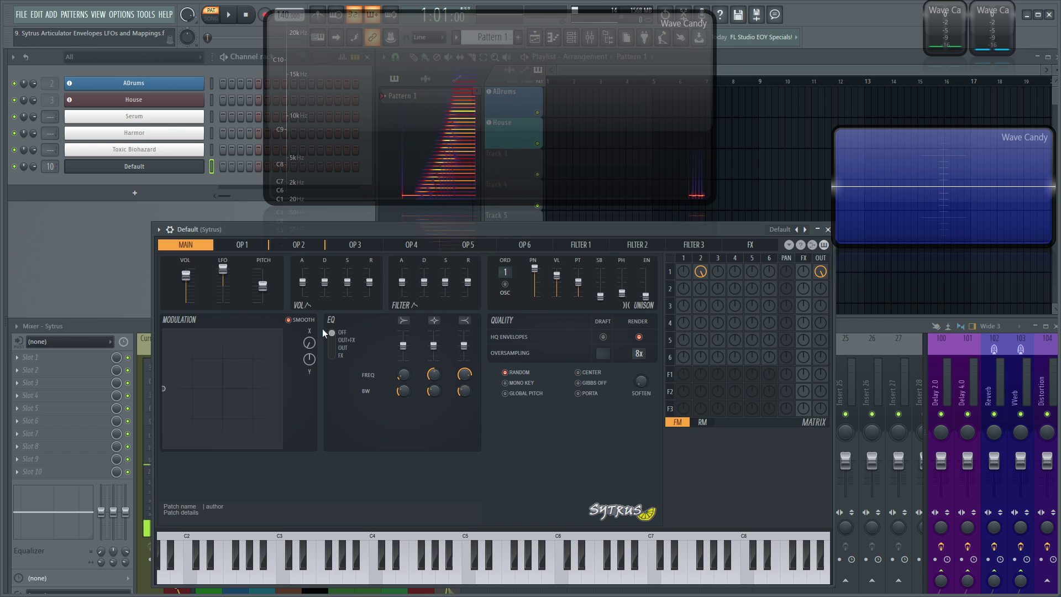
pyautogui.click(242, 244)
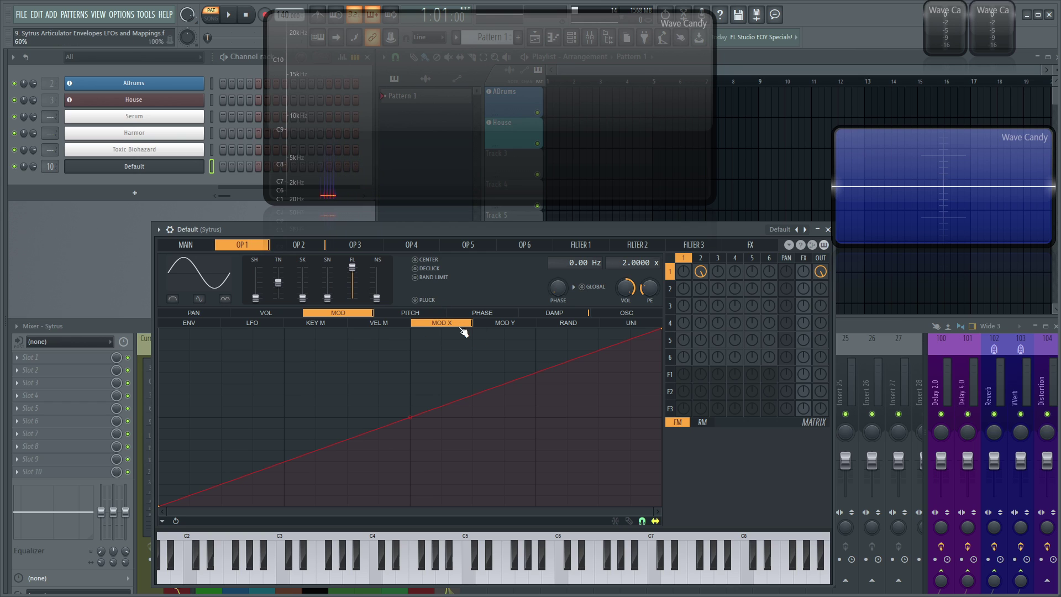
pyautogui.moveTo(161, 507); pyautogui.dragTo(131, 307)
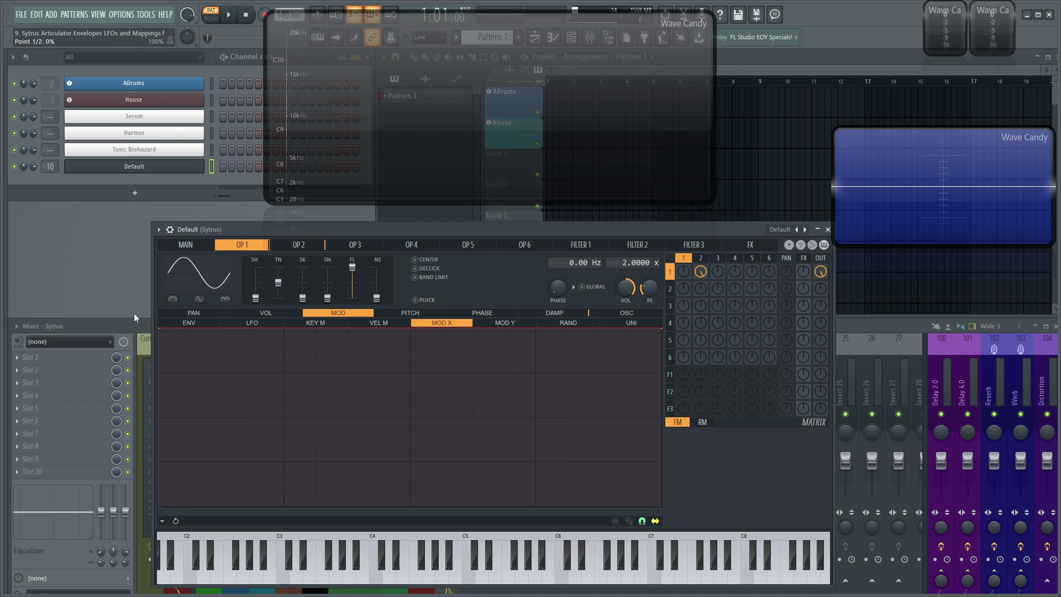
# Enable operator 1's modulation envelope with tempo sync and shape it with a longer concave attack and a sustain point at 0%.
pyautogui.click(199, 323)
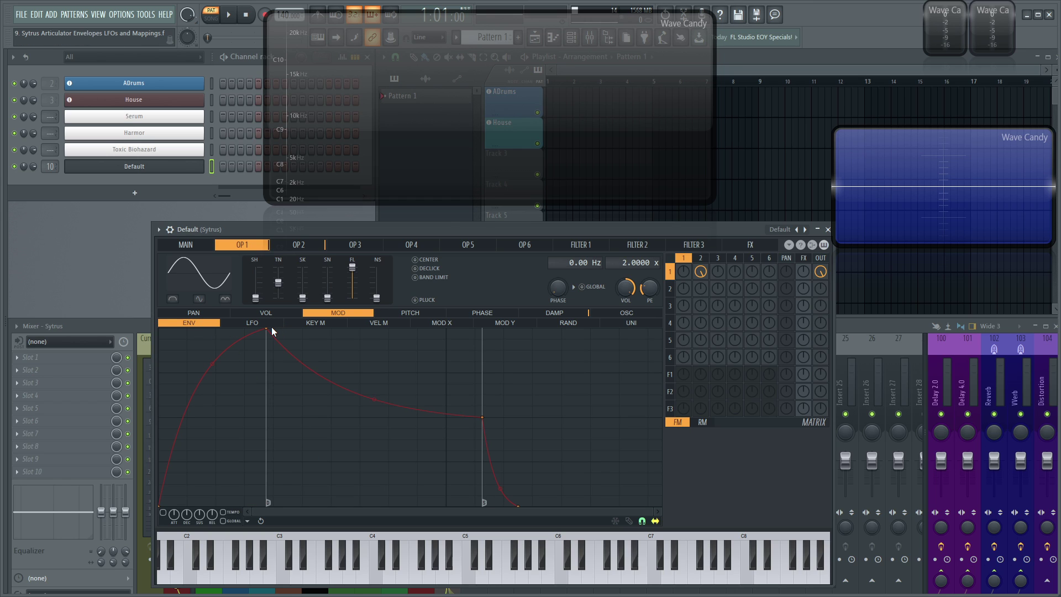
pyautogui.moveTo(270, 327); pyautogui.dragTo(359, 328)
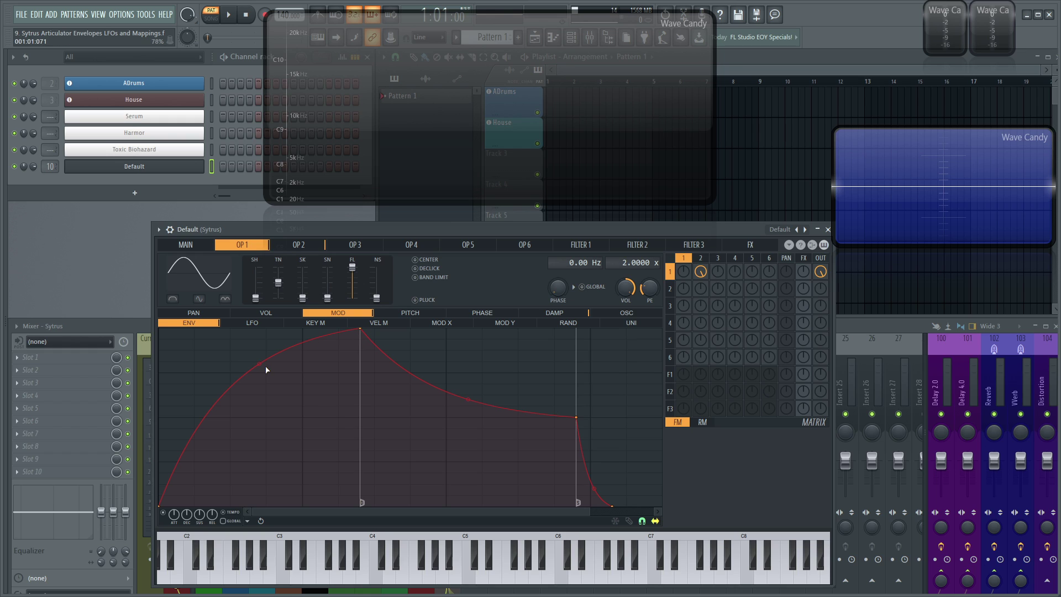
pyautogui.moveTo(260, 365); pyautogui.dragTo(259, 459)
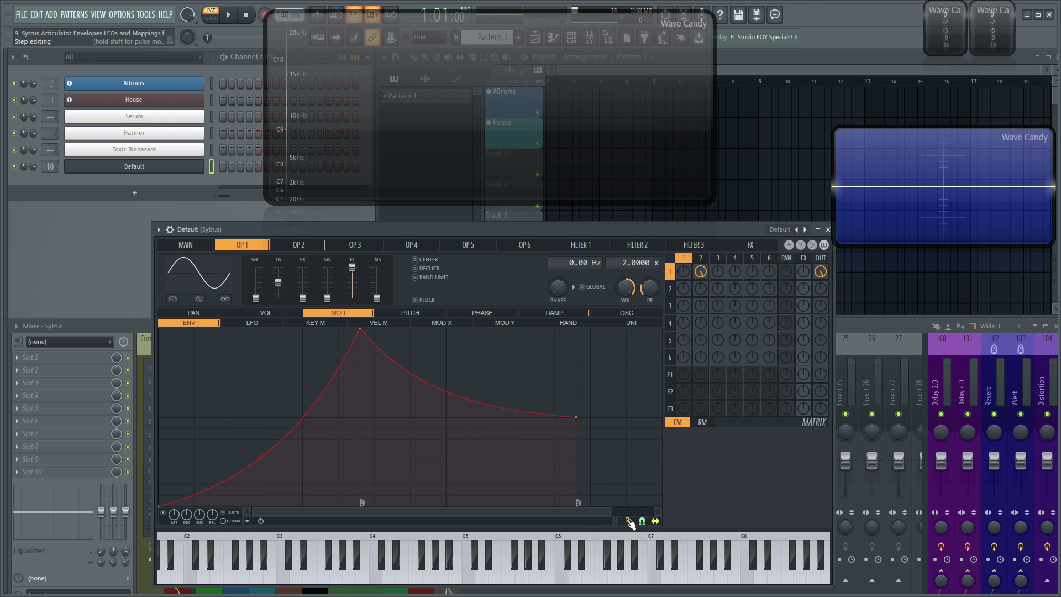
pyautogui.moveTo(583, 418); pyautogui.dragTo(587, 516)
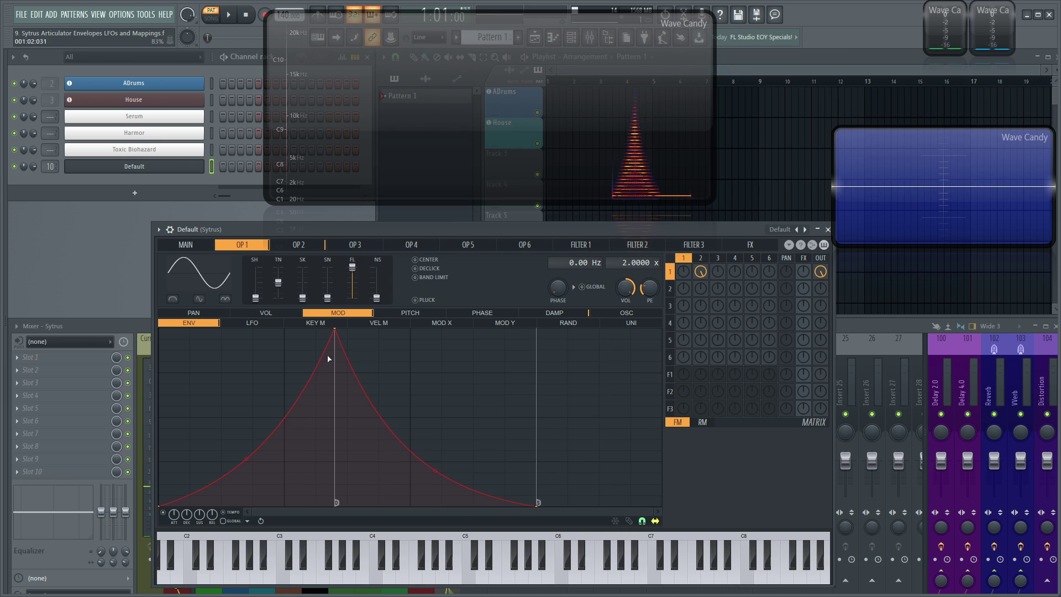
# Lengthen the modulation envelope's attack further into a steeper concave rise, and switch the envelope off.
pyautogui.moveTo(337, 330); pyautogui.dragTo(540, 304)
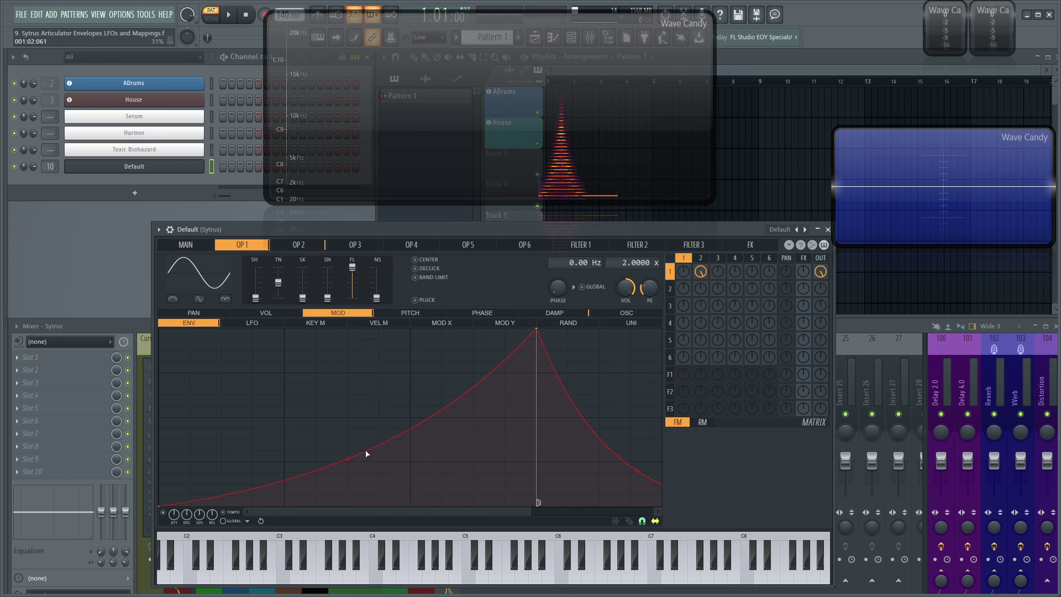
pyautogui.moveTo(349, 460); pyautogui.dragTo(348, 505)
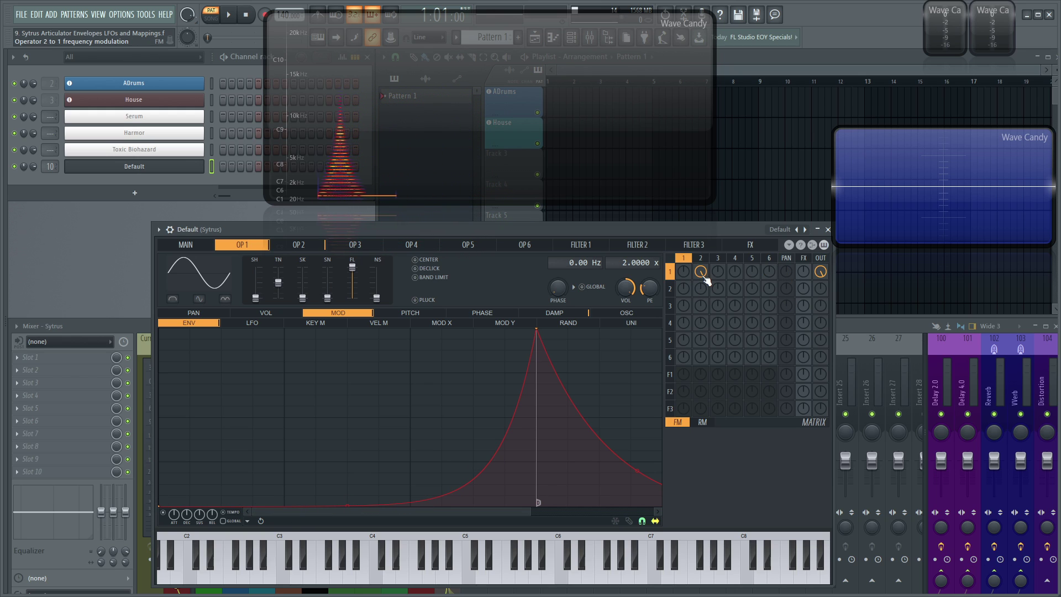
pyautogui.moveTo(520, 511); pyautogui.dragTo(550, 511)
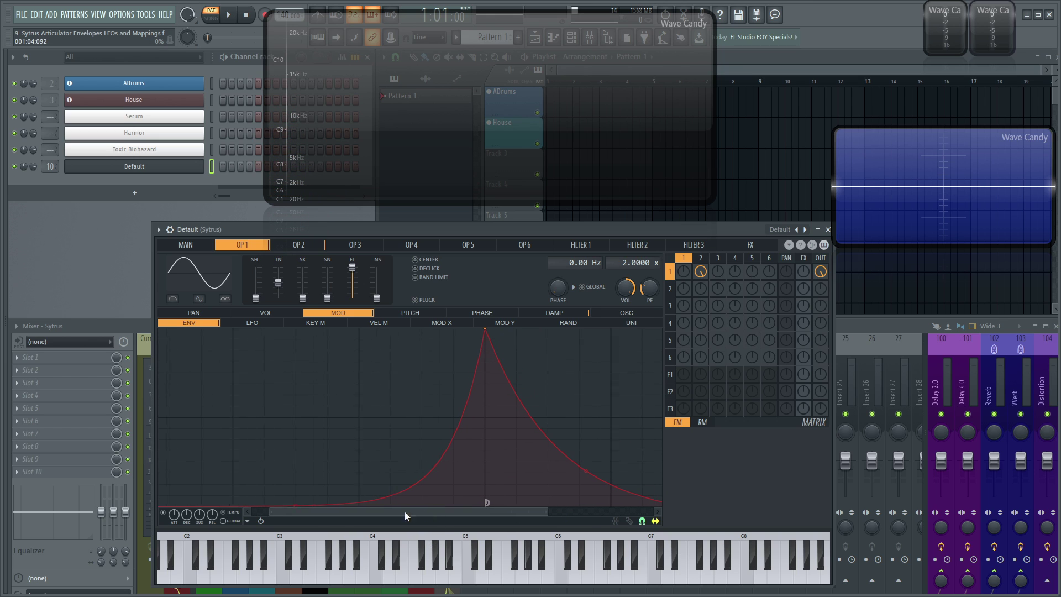
pyautogui.moveTo(421, 512); pyautogui.dragTo(312, 517)
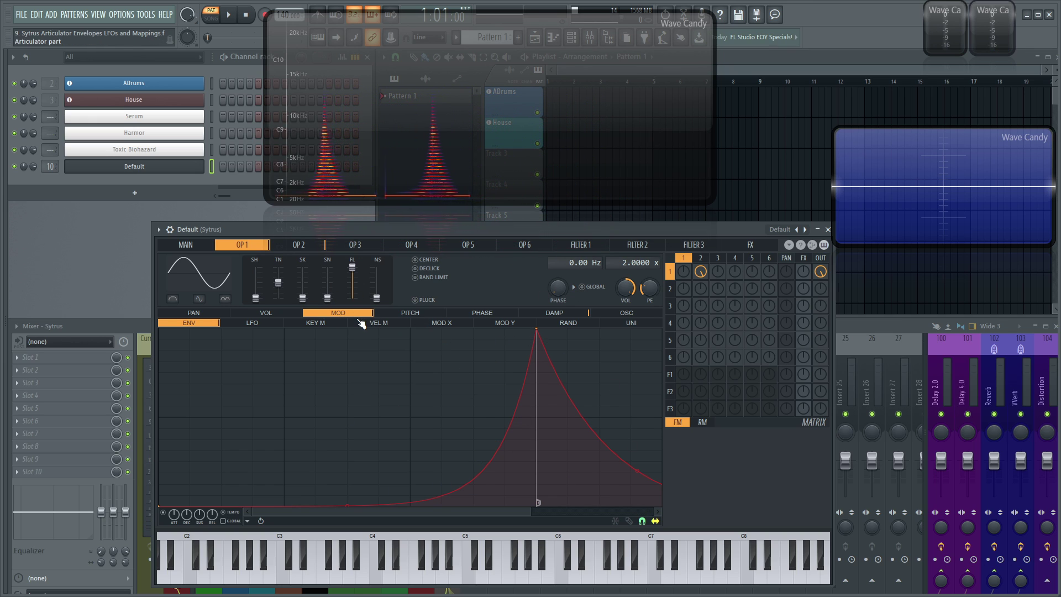
pyautogui.click(256, 324)
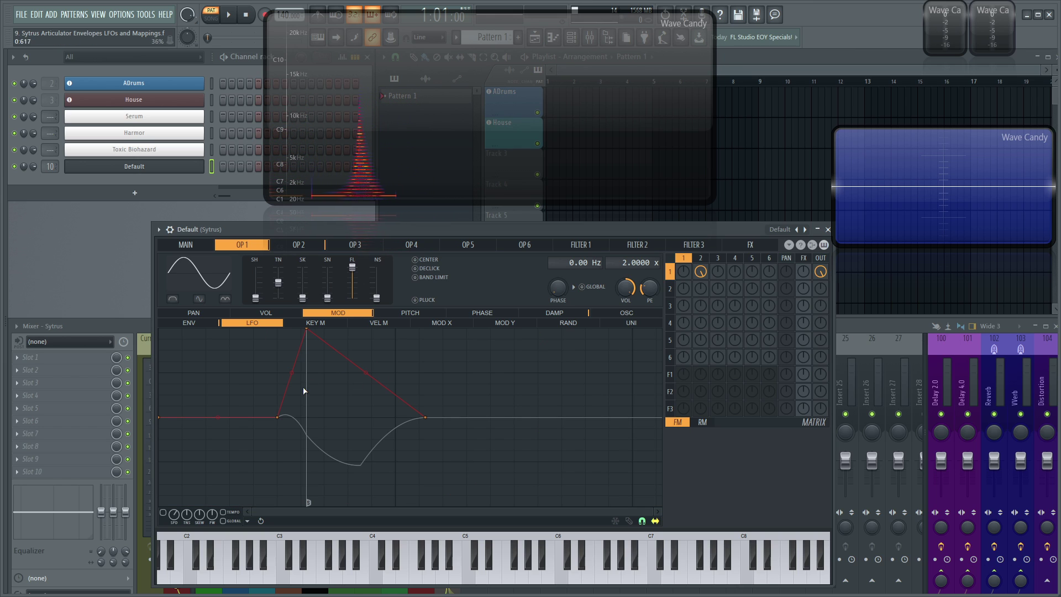
pyautogui.click(189, 323)
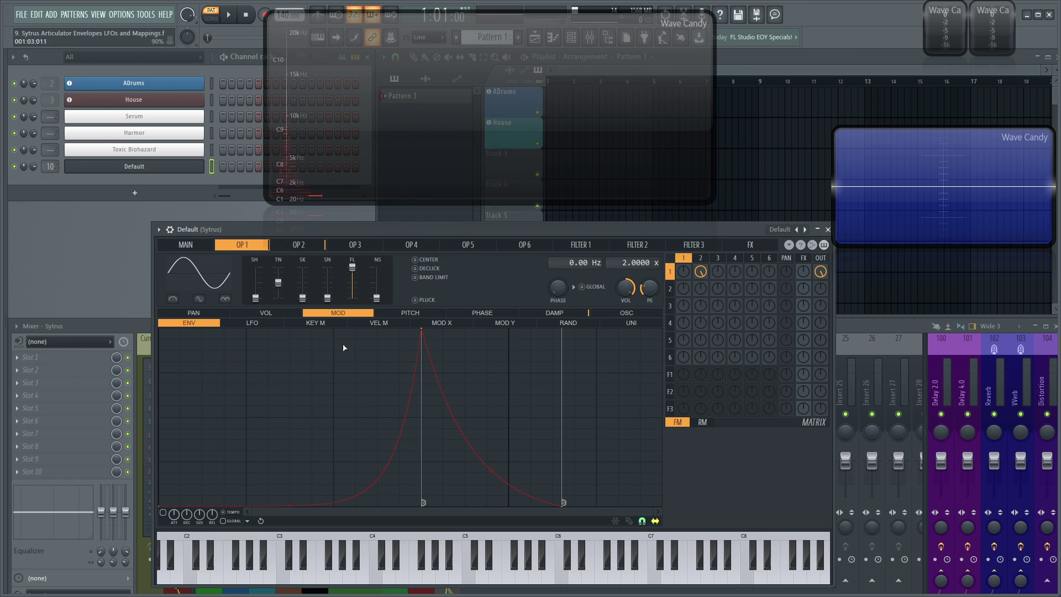
# Add a middle point to operator 1's modulation key mapping and lower the start point to 0% with a steep concave rise.
pyautogui.click(357, 324)
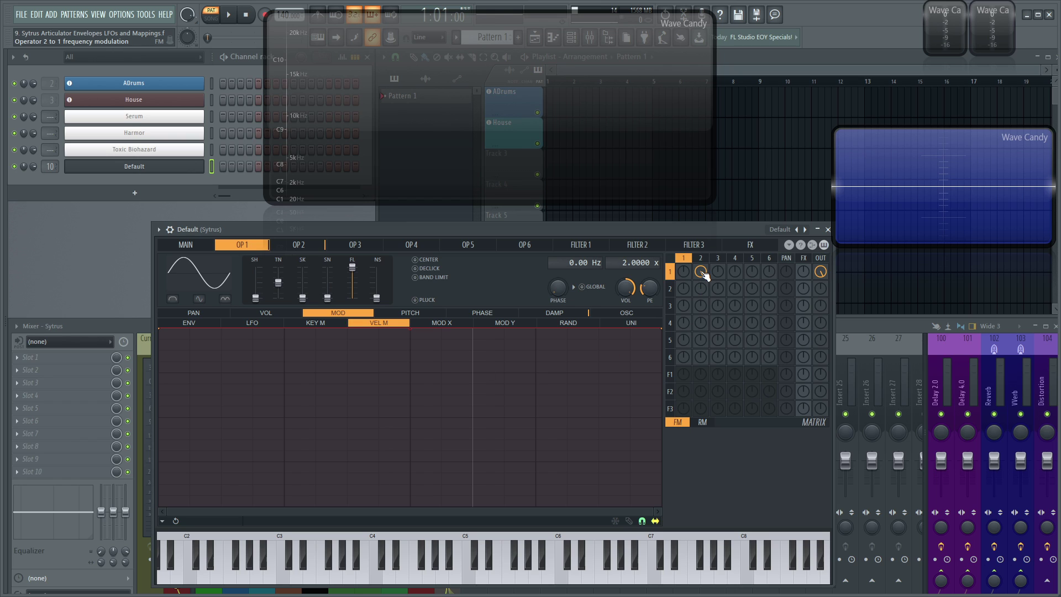
pyautogui.click(320, 323)
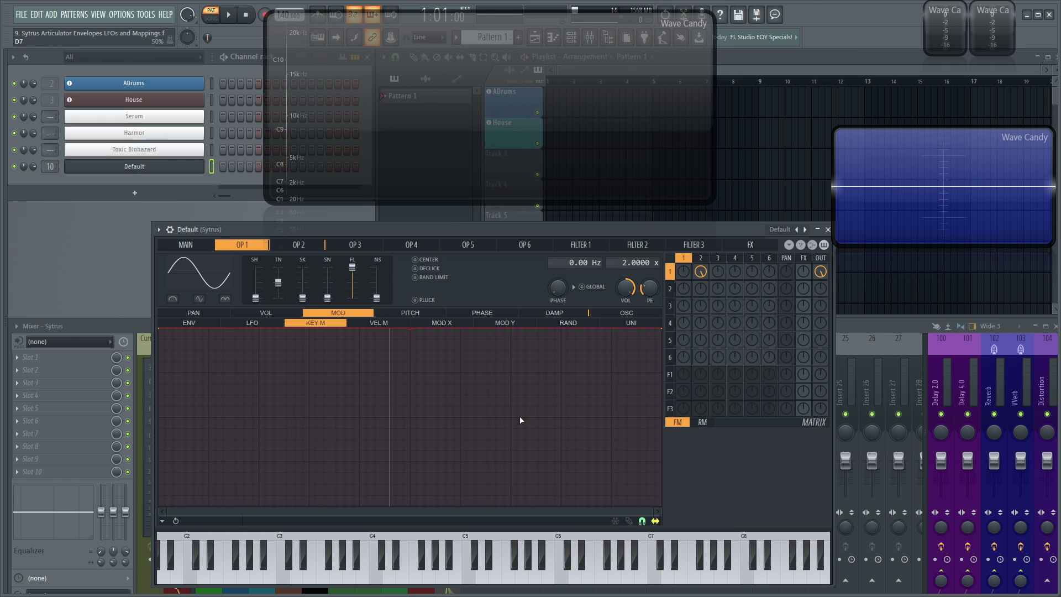
pyautogui.rightClick(410, 339)
pyautogui.moveTo(162, 330); pyautogui.dragTo(277, 507)
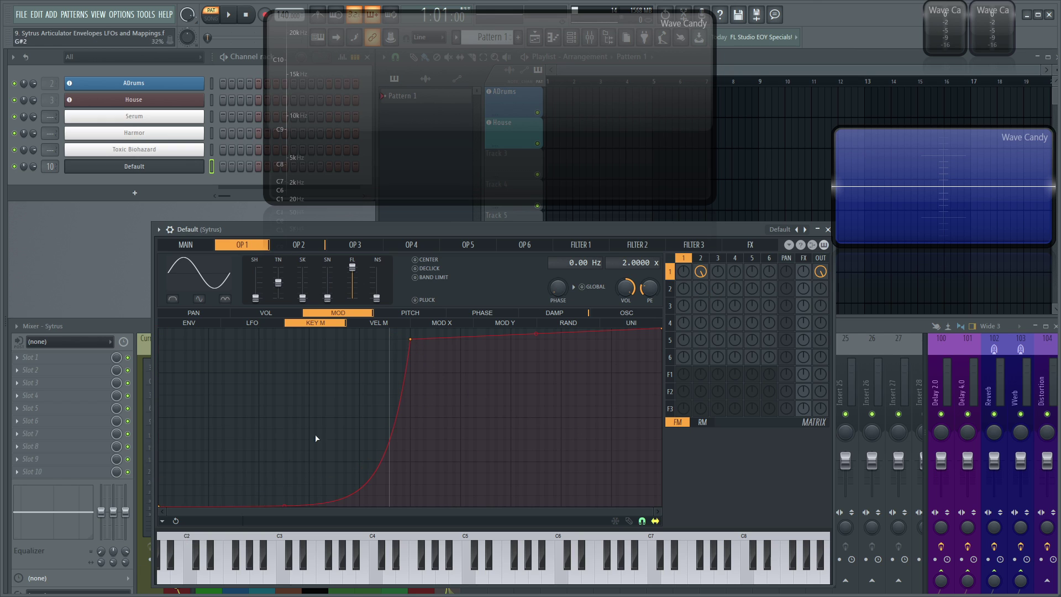
# Turn the key mapping's rise into an abrupt step at the middle point and raise that point to 100%.
pyautogui.rightClick(415, 342)
pyautogui.click(428, 370)
pyautogui.moveTo(414, 342); pyautogui.dragTo(414, 330)
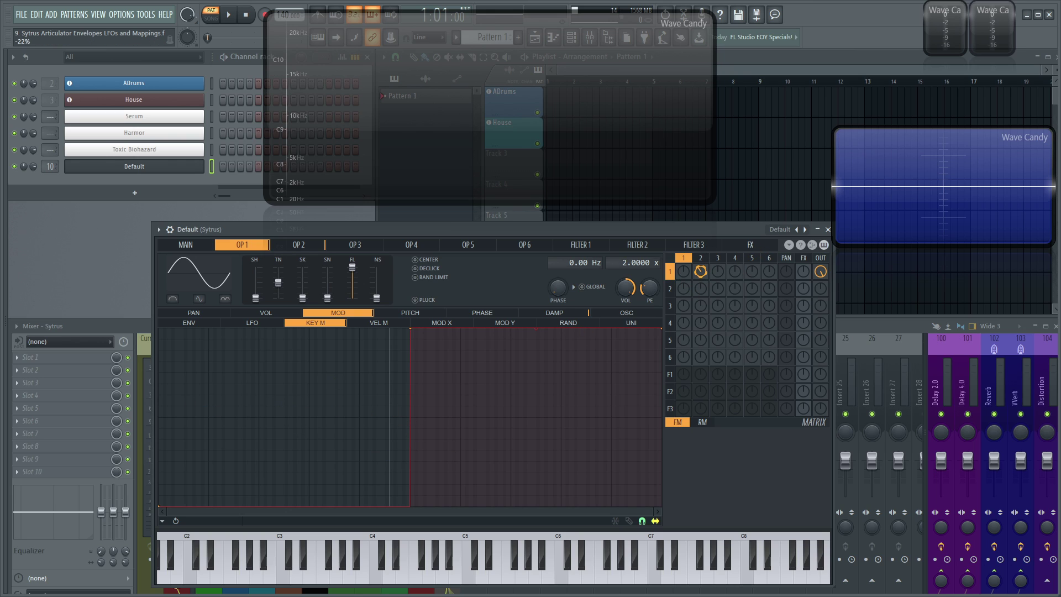
# Sweep operator 2's frequency modulation of operator 1 to zero and back up, and flatten operator 1's modulation key mapping to 100%.
pyautogui.moveTo(700, 271); pyautogui.dragTo(700, 273)
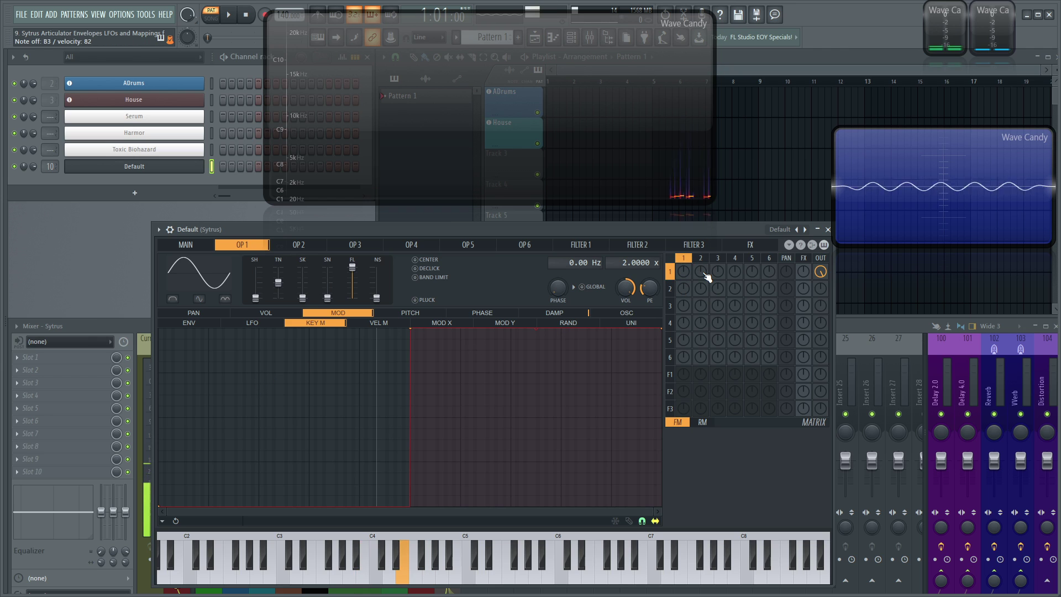
pyautogui.moveTo(705, 276); pyautogui.dragTo(764, 362)
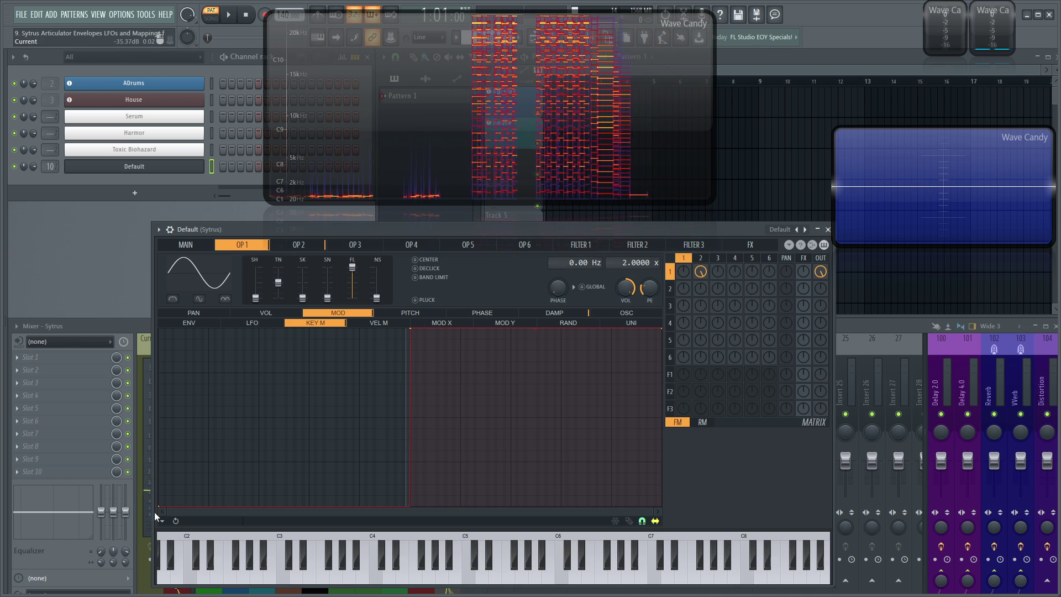
pyautogui.rightClick(410, 329)
pyautogui.click(449, 341)
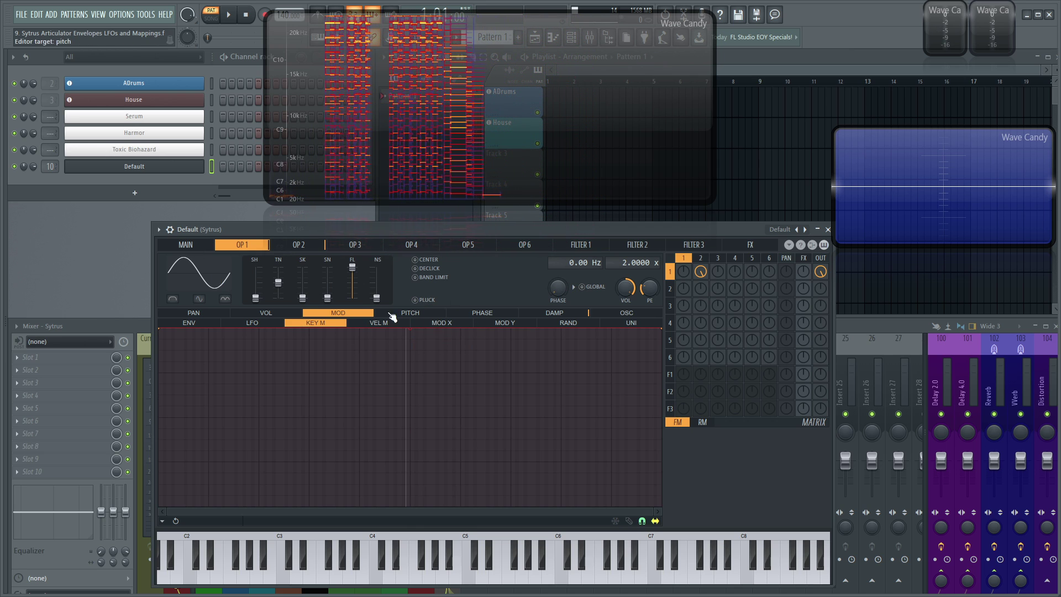
# Review operator 1's Modulation X and random mappings for the modulation target, checking the Modulation X control in the main settings.
pyautogui.click(453, 323)
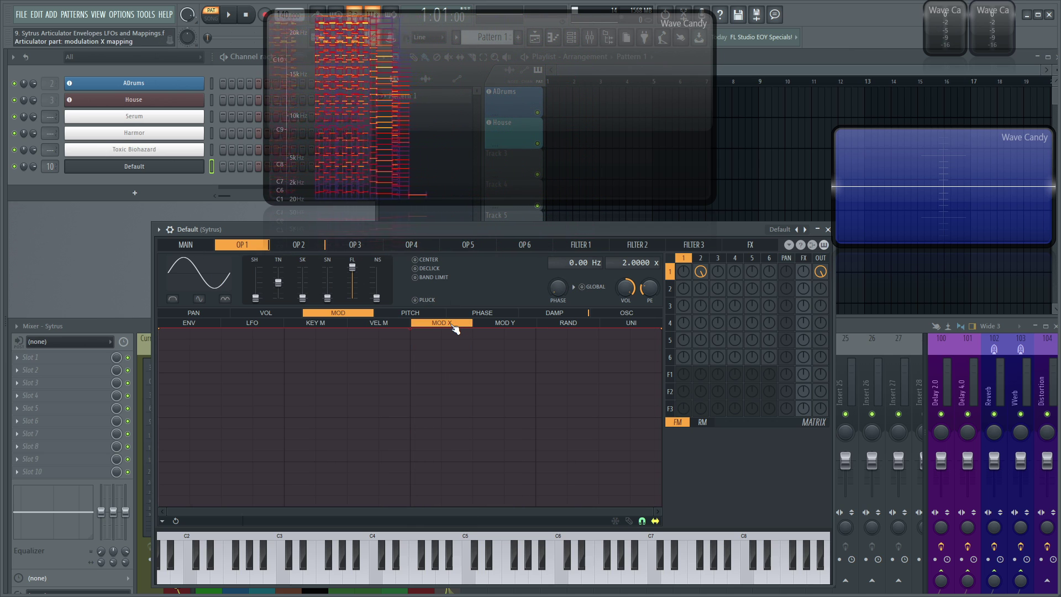
pyautogui.click(166, 244)
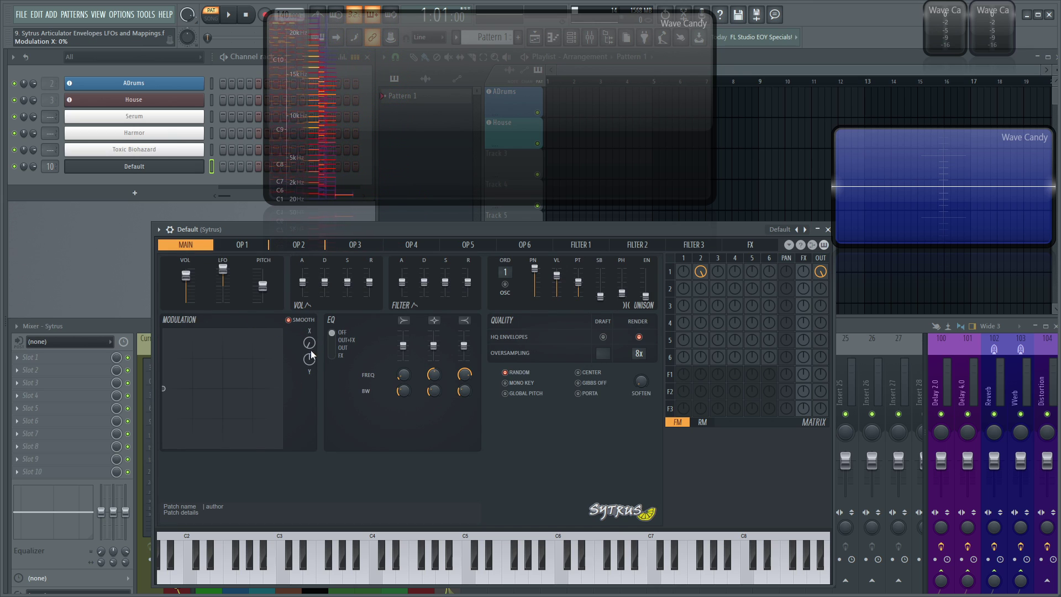
pyautogui.click(242, 244)
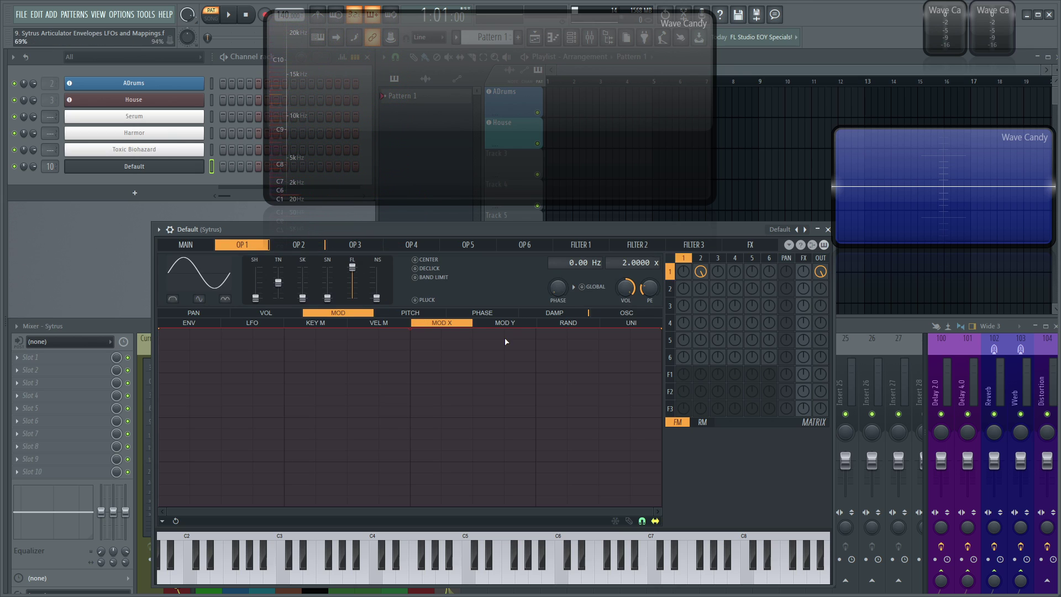
pyautogui.click(590, 326)
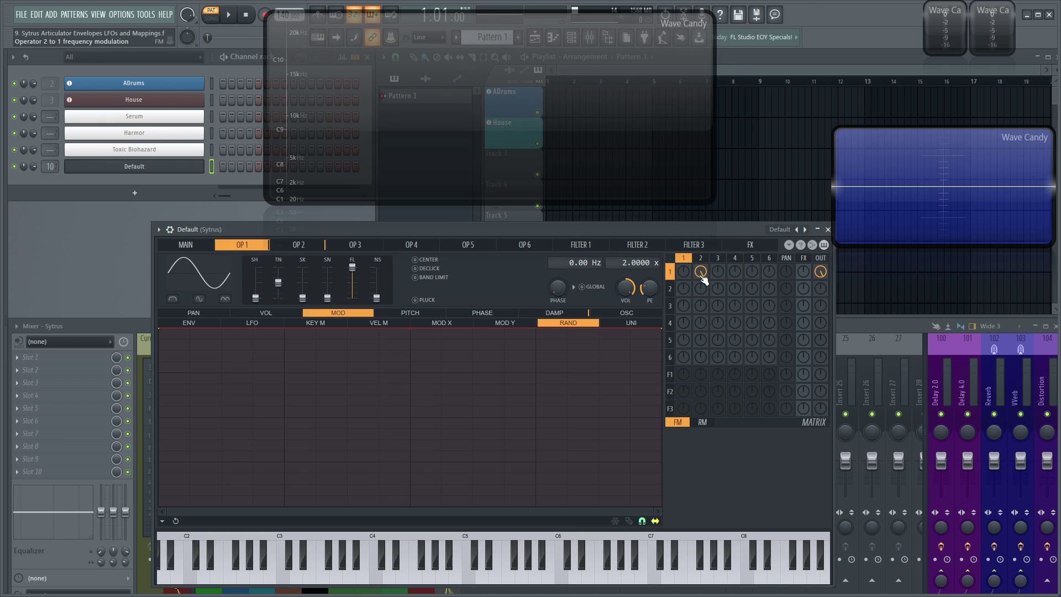
# Review operator 1's unison mapping for modulation, the Modulation X and Y mappings for pitch, phase, damp and oscillator, and the pan envelope.
pyautogui.click(632, 324)
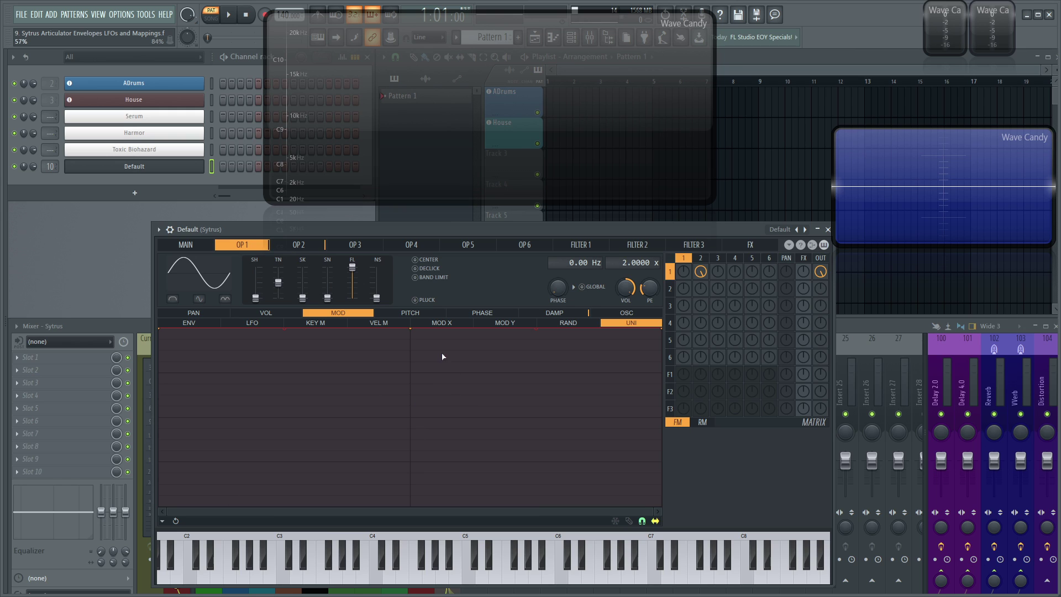
pyautogui.click(441, 312)
pyautogui.click(445, 322)
pyautogui.click(475, 312)
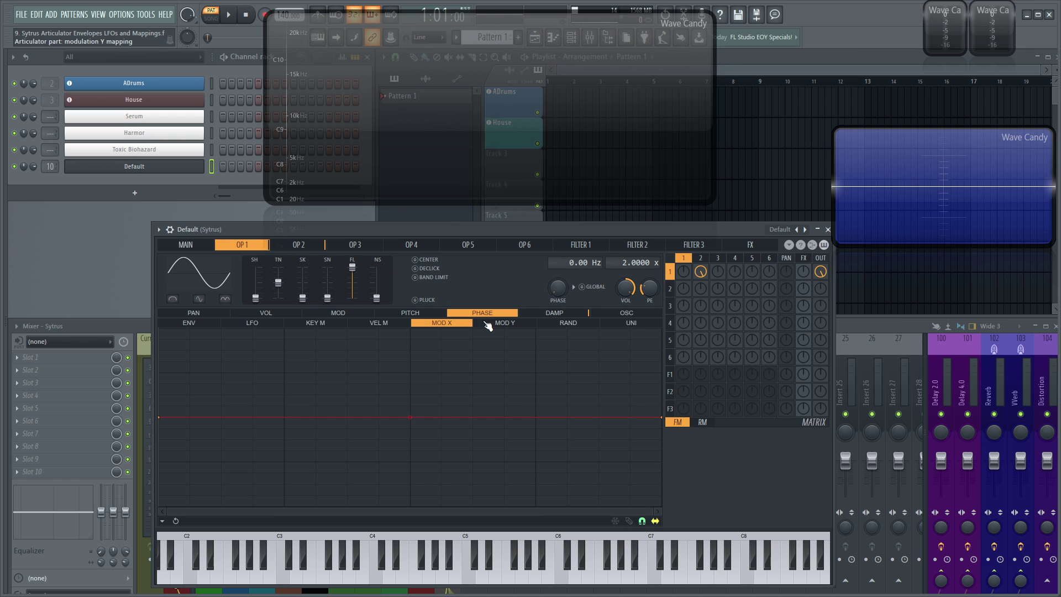
pyautogui.click(555, 313)
pyautogui.click(626, 313)
pyautogui.click(554, 313)
pyautogui.click(482, 313)
pyautogui.click(504, 323)
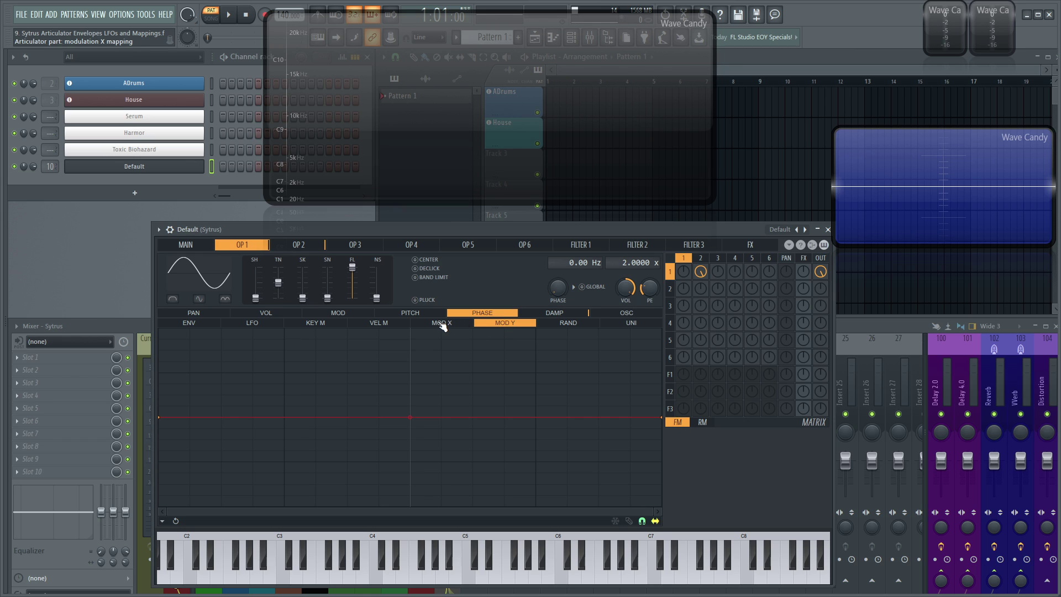
pyautogui.click(442, 323)
pyautogui.click(423, 312)
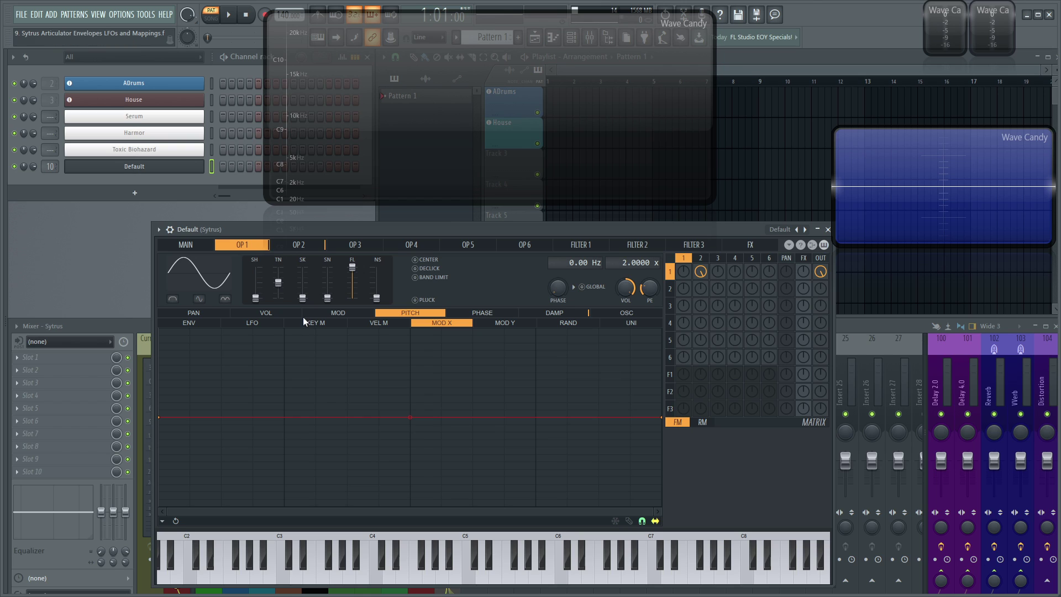
pyautogui.click(193, 313)
pyautogui.click(191, 323)
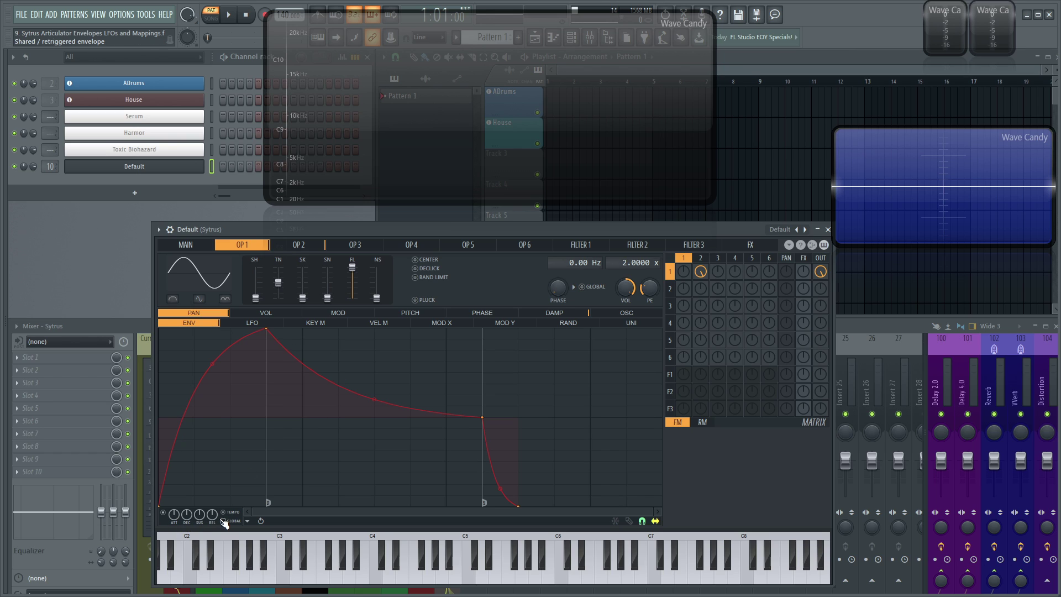
# Reload the Default preset and show operator 1's volume envelope.
pyautogui.click(780, 229)
pyautogui.click(811, 517)
pyautogui.click(266, 313)
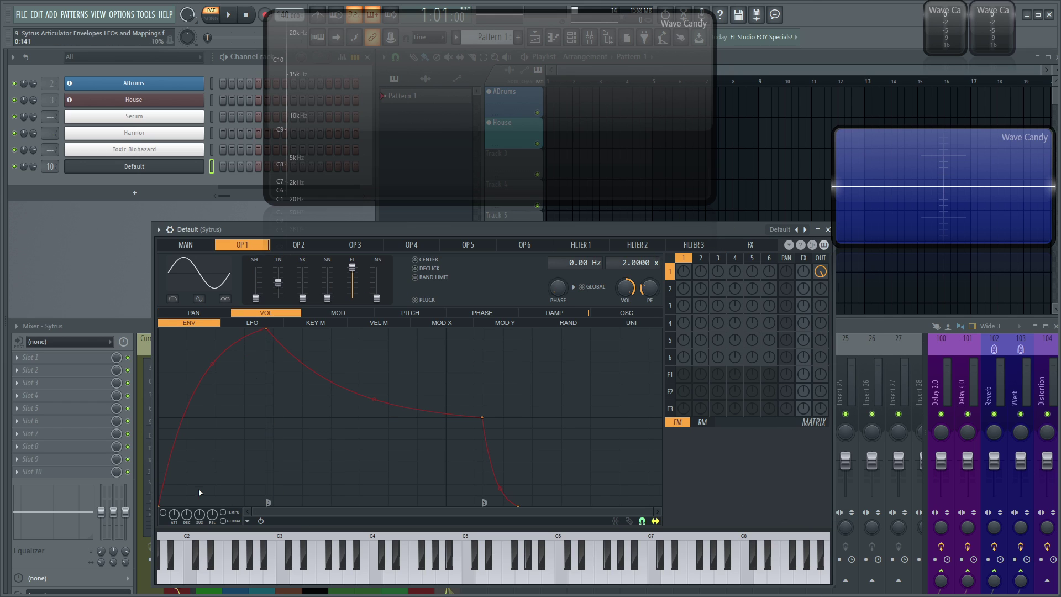
# Enable the volume envelope with its attack point moved to the very start, and try different attack time scale settings.
pyautogui.click(164, 513)
pyautogui.moveTo(267, 329); pyautogui.dragTo(160, 330)
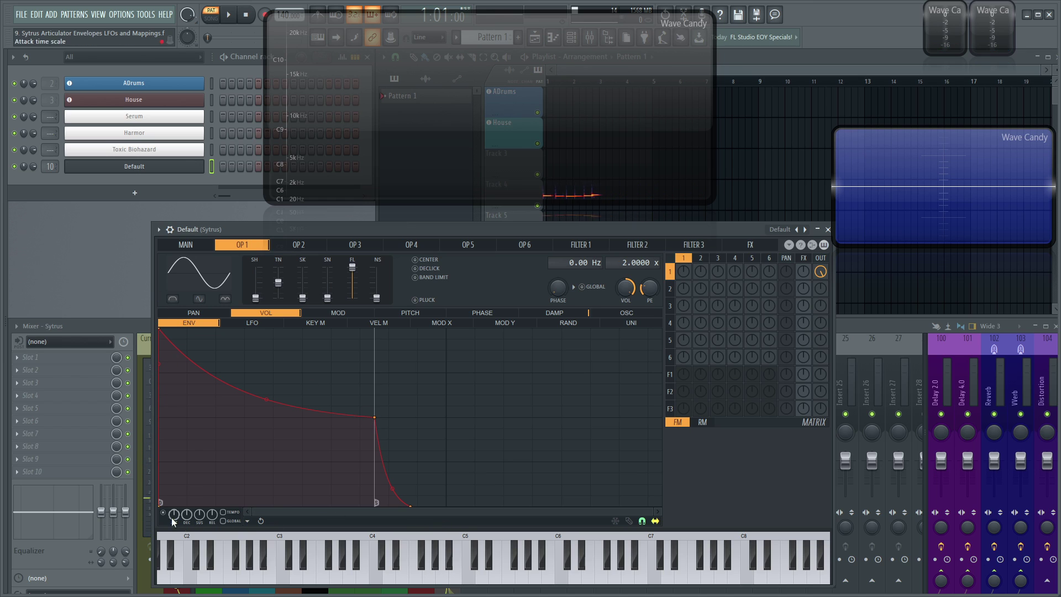
pyautogui.moveTo(174, 514); pyautogui.dragTo(173, 489)
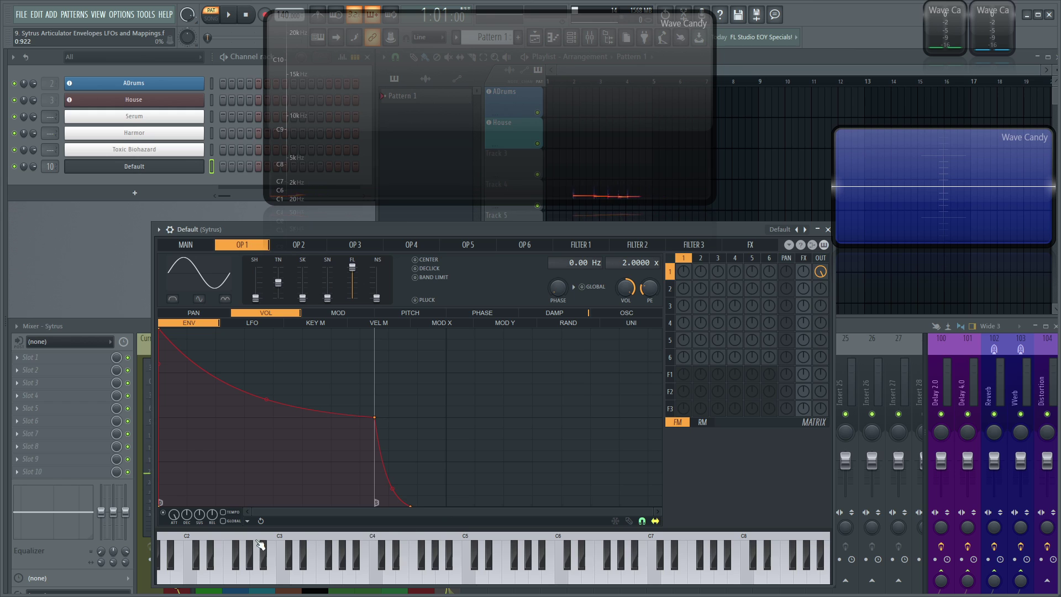
pyautogui.moveTo(173, 518); pyautogui.dragTo(174, 523)
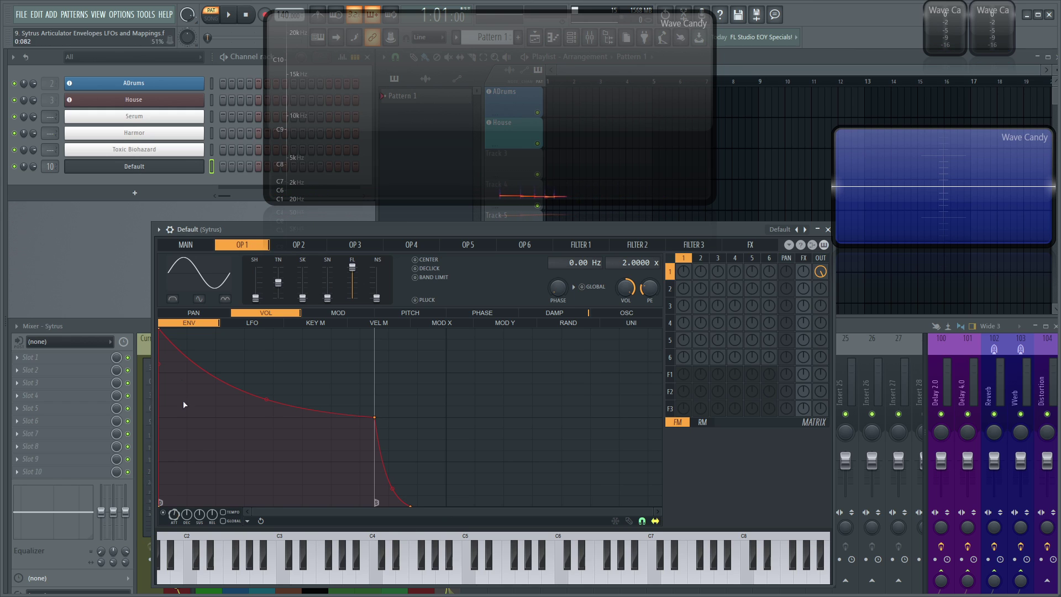
# Lengthen the volume envelope's attack by moving the peak away from the start, adjust the attack time scale and play test notes.
pyautogui.moveTo(161, 328); pyautogui.dragTo(245, 339)
pyautogui.moveTo(173, 519); pyautogui.dragTo(174, 516)
pyautogui.press('v')
pyautogui.press('x')
pyautogui.press('c')
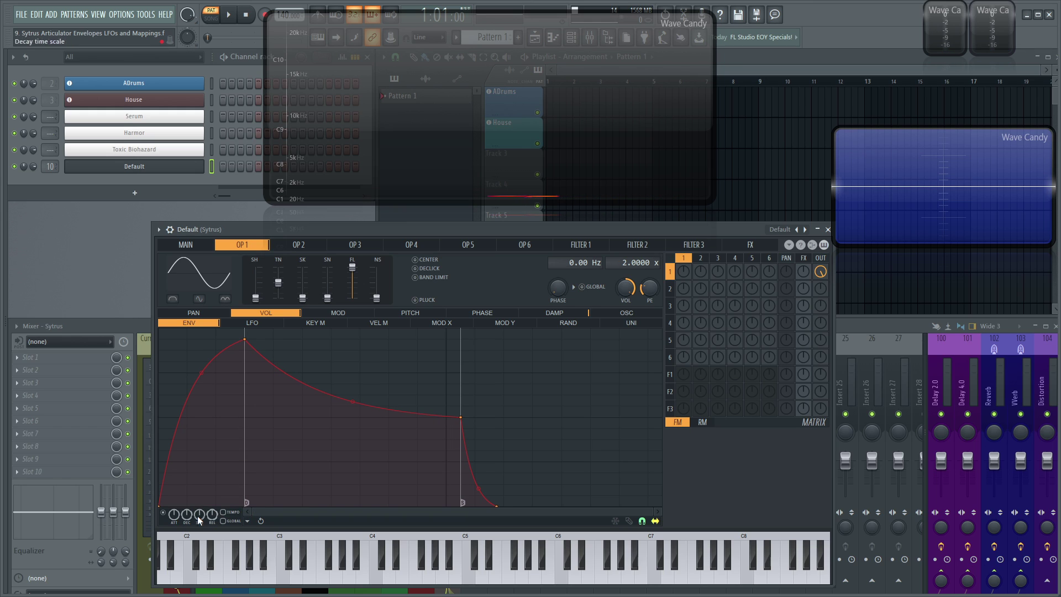
# Raise the volume envelope's peak to the maximum level and try the attack and sustain scaling controls.
pyautogui.moveTo(245, 339); pyautogui.dragTo(243, 293)
pyautogui.moveTo(174, 517); pyautogui.dragTo(183, 487)
pyautogui.moveTo(202, 510); pyautogui.dragTo(227, 404)
# Check the Envelopes folder for envelope state files and leave without loading one.
pyautogui.click(254, 521)
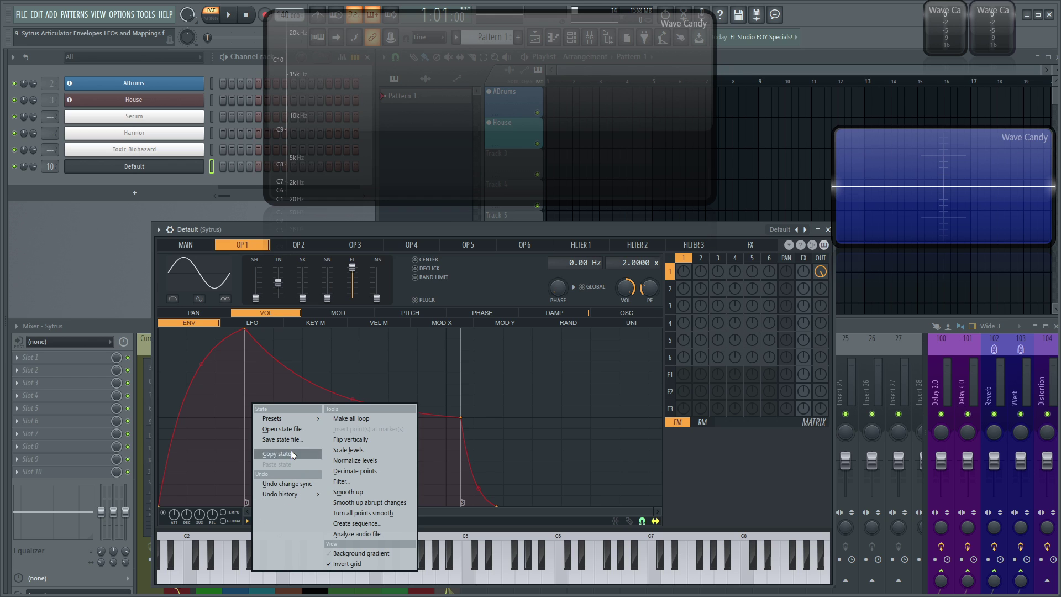
pyautogui.click(291, 428)
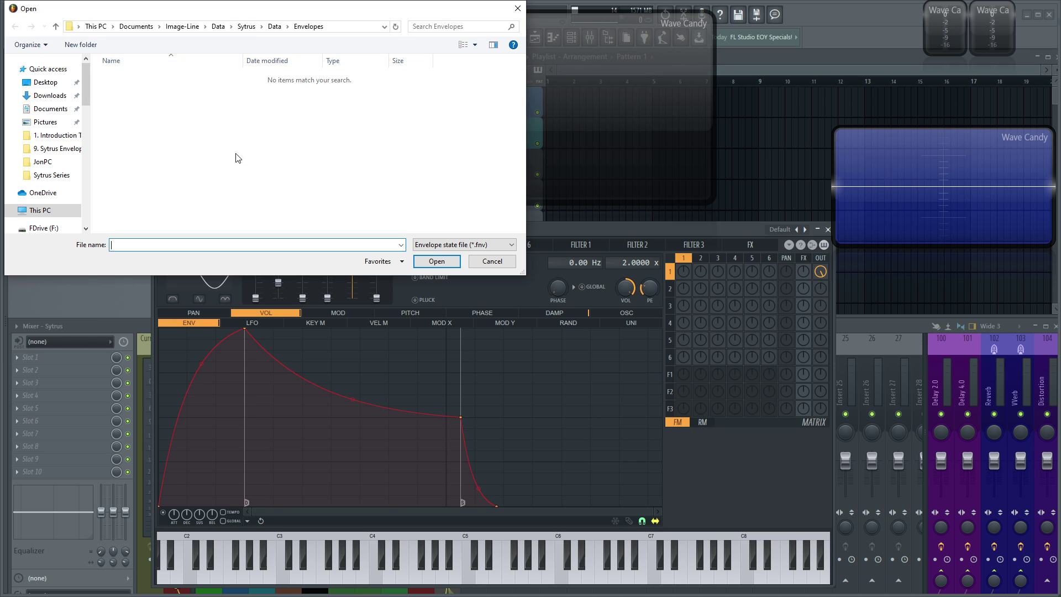
pyautogui.click(478, 260)
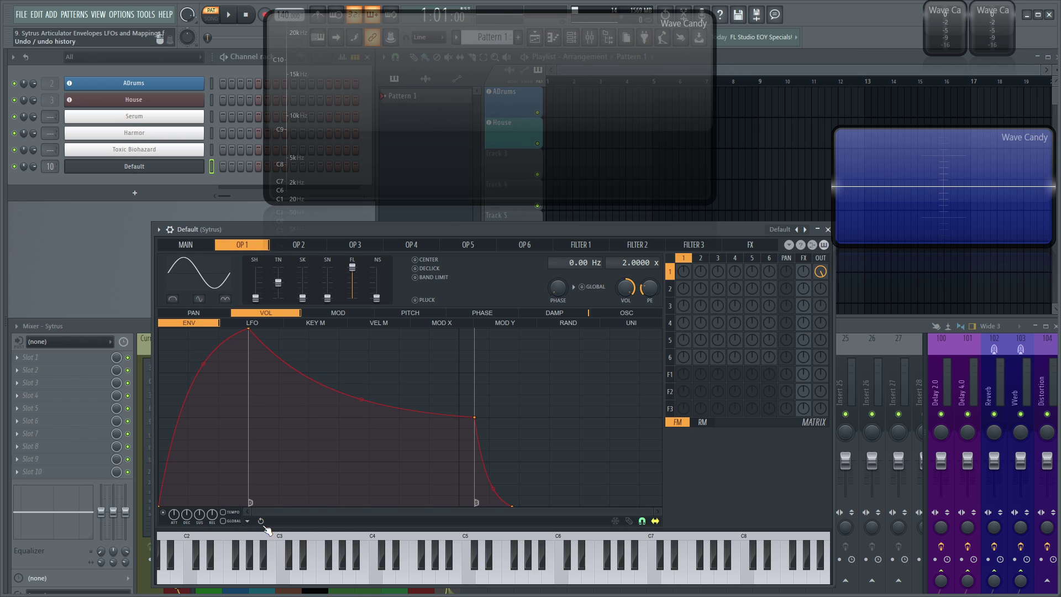
# Flip operator 1's volume envelope vertically and flip it back to its original orientation.
pyautogui.click(246, 521)
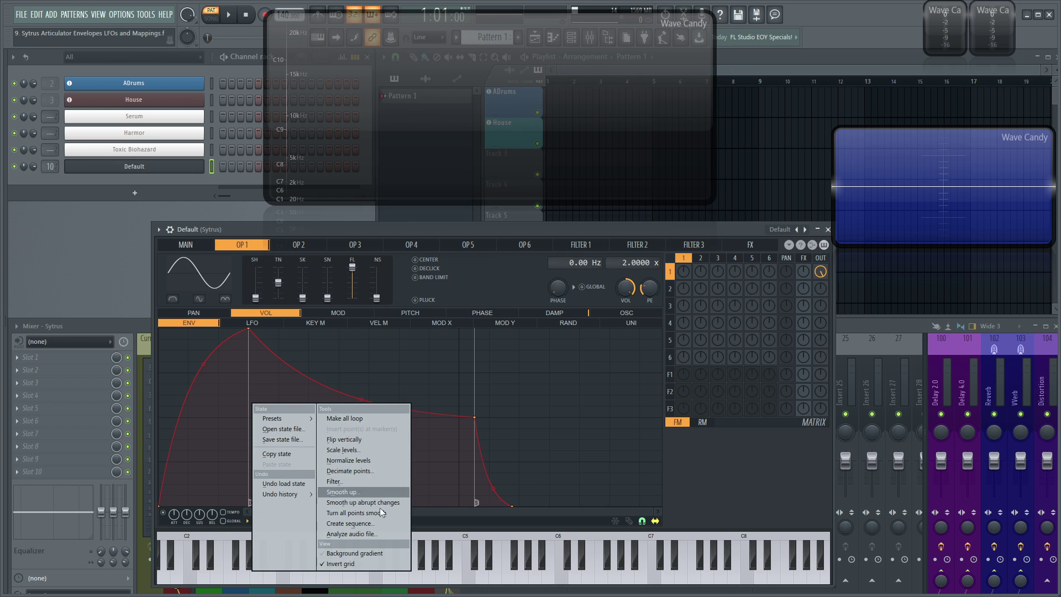
pyautogui.click(369, 437)
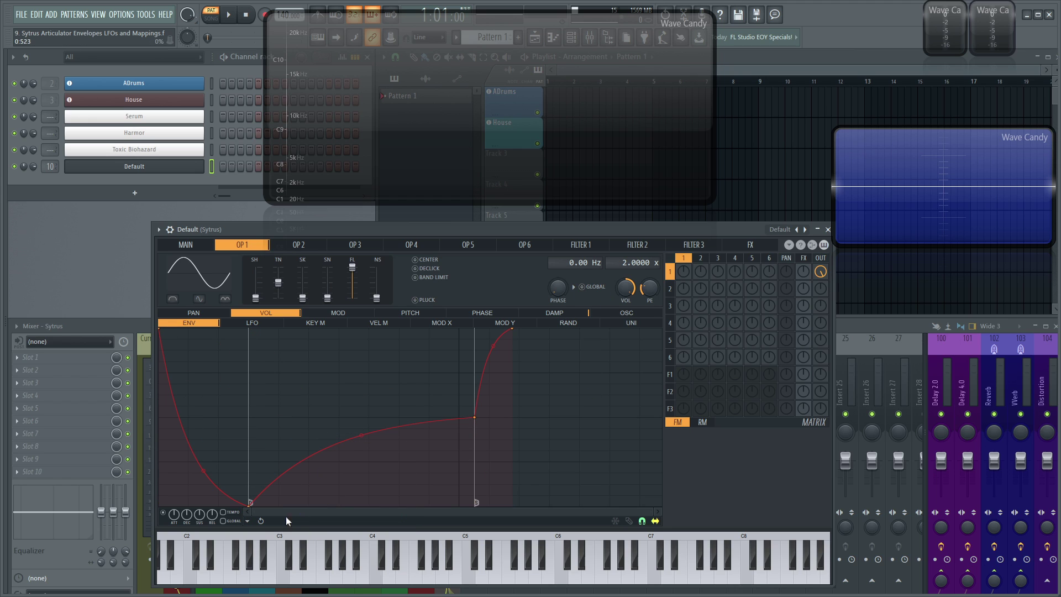
pyautogui.click(249, 522)
pyautogui.click(368, 442)
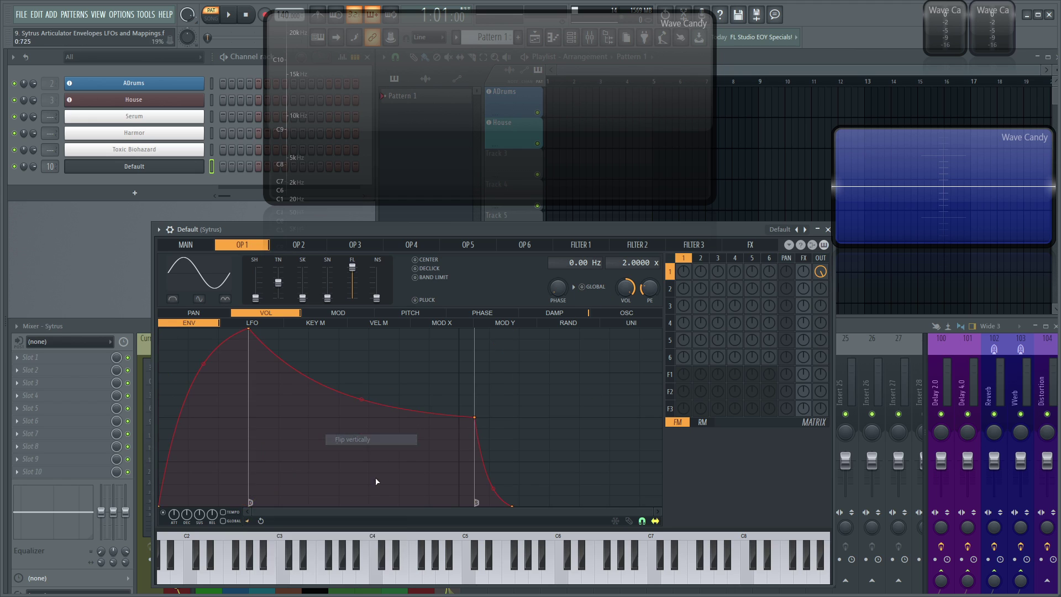
# Try scaling the levels of the volume envelope and discard the change.
pyautogui.click(248, 521)
pyautogui.click(376, 445)
pyautogui.moveTo(539, 281); pyautogui.dragTo(531, 255)
pyautogui.click(570, 221)
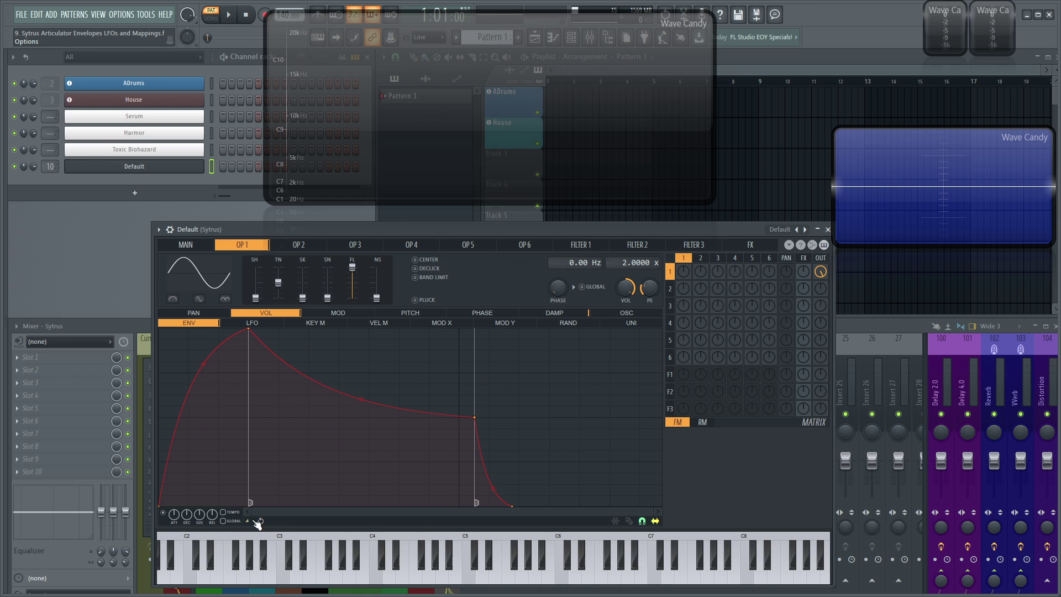
# Start a four-step Ping-pong sequence for the volume envelope, with progressively lower attack levels on steps 2 to 4.
pyautogui.click(248, 522)
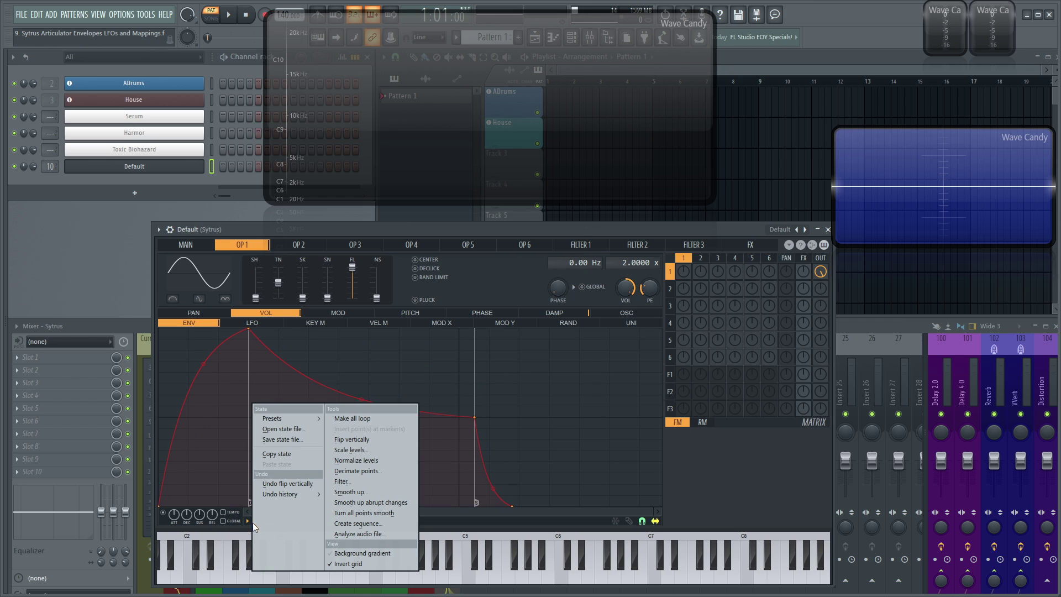
pyautogui.click(386, 525)
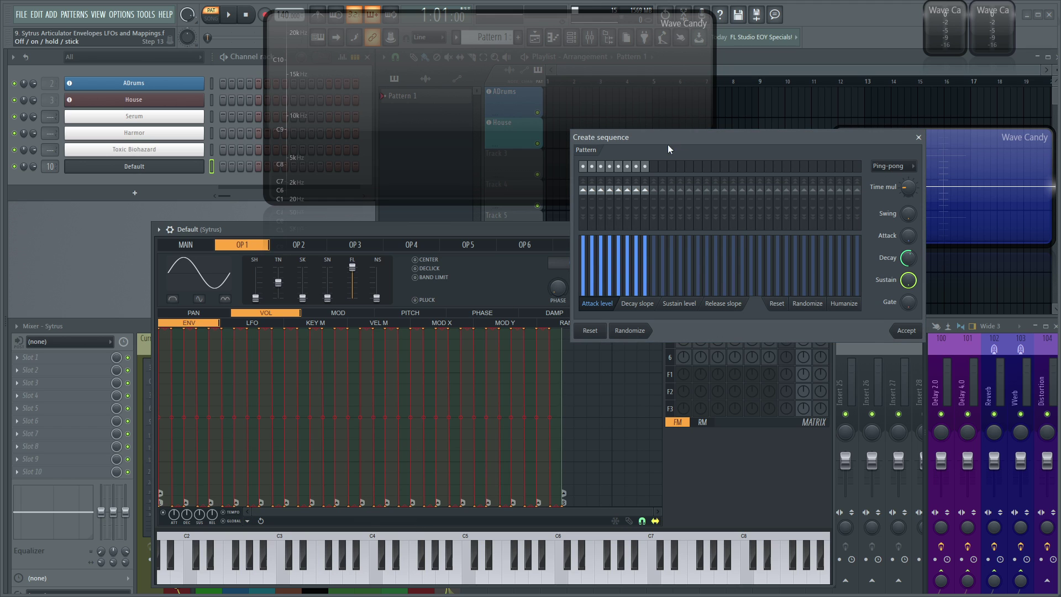
pyautogui.moveTo(670, 142); pyautogui.dragTo(630, 318)
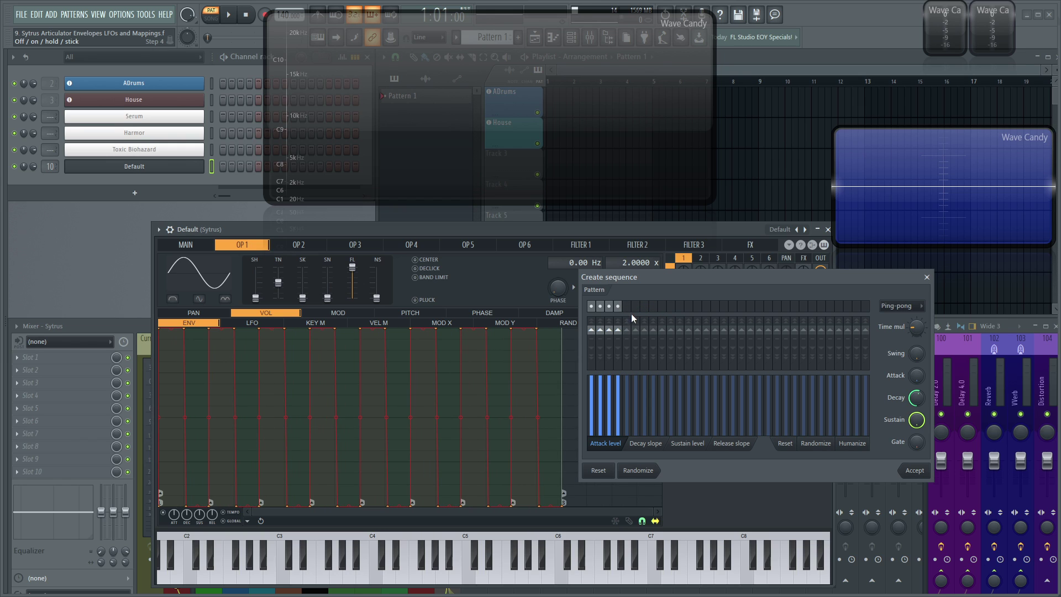
pyautogui.moveTo(596, 390)
pyautogui.mouseDown()
pyautogui.moveTo(596, 403)
pyautogui.moveTo(617, 390)
pyautogui.moveTo(617, 401)
pyautogui.moveTo(612, 394)
pyautogui.mouseUp()
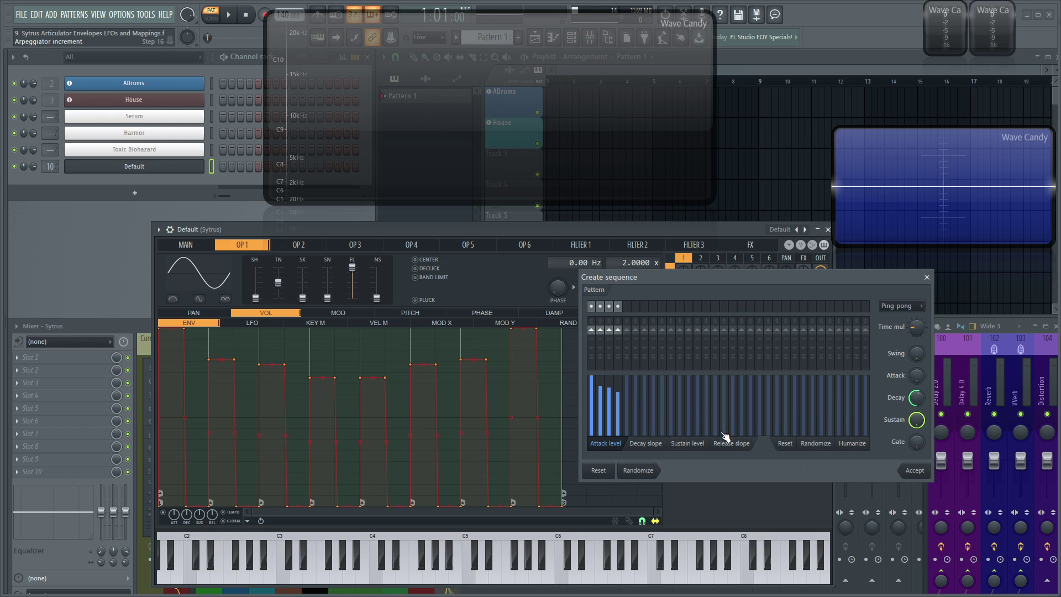
# Increase the sequence's attack, reduce its sustain and adjust its gate, accept the sequence and play test notes.
pyautogui.moveTo(922, 375); pyautogui.dragTo(922, 340)
pyautogui.moveTo(916, 420); pyautogui.dragTo(871, 503)
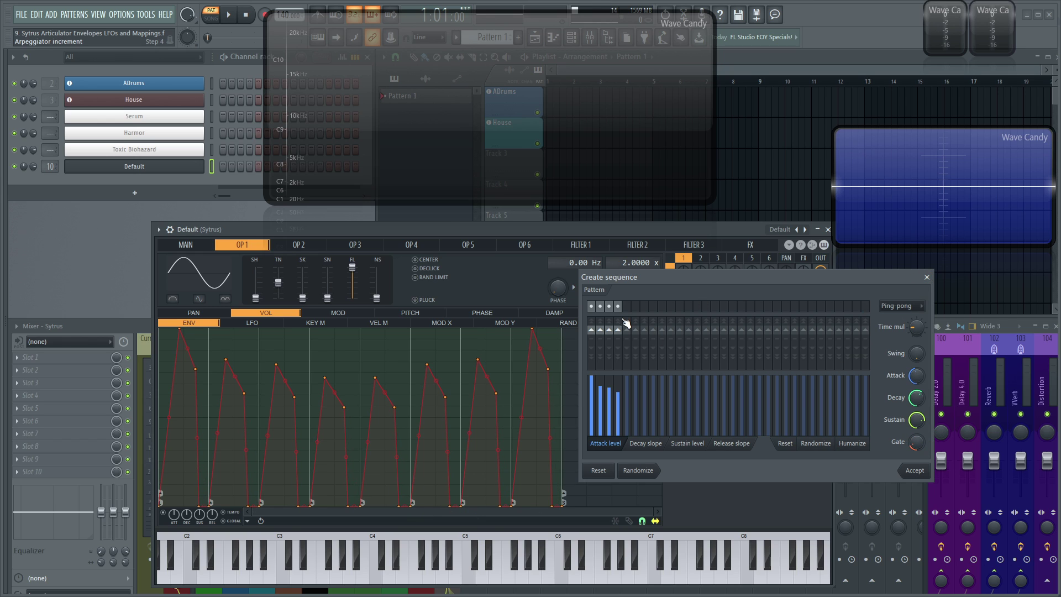
pyautogui.click(922, 470)
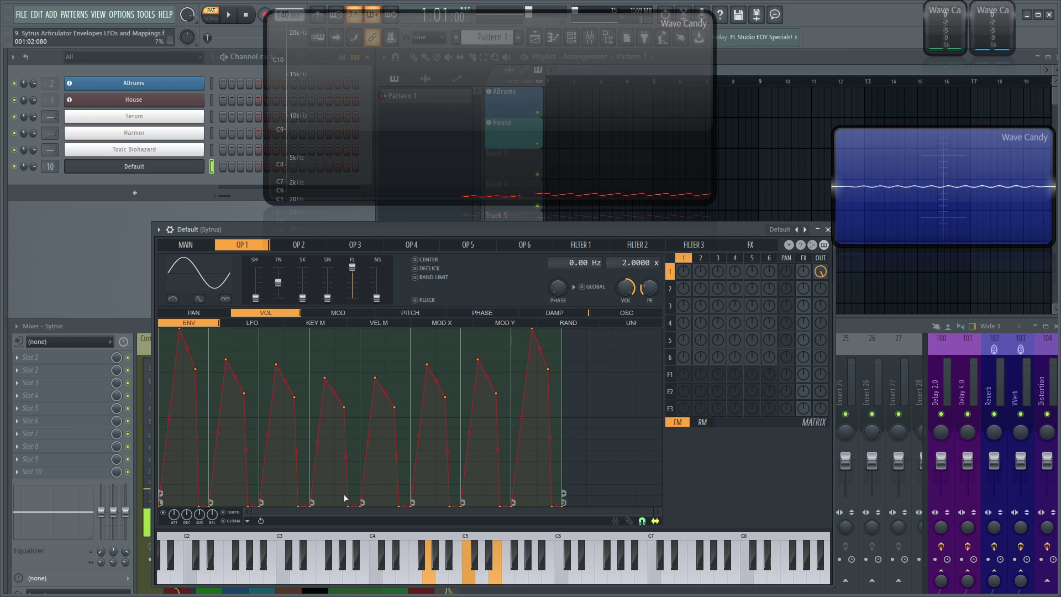
pyautogui.press('space')
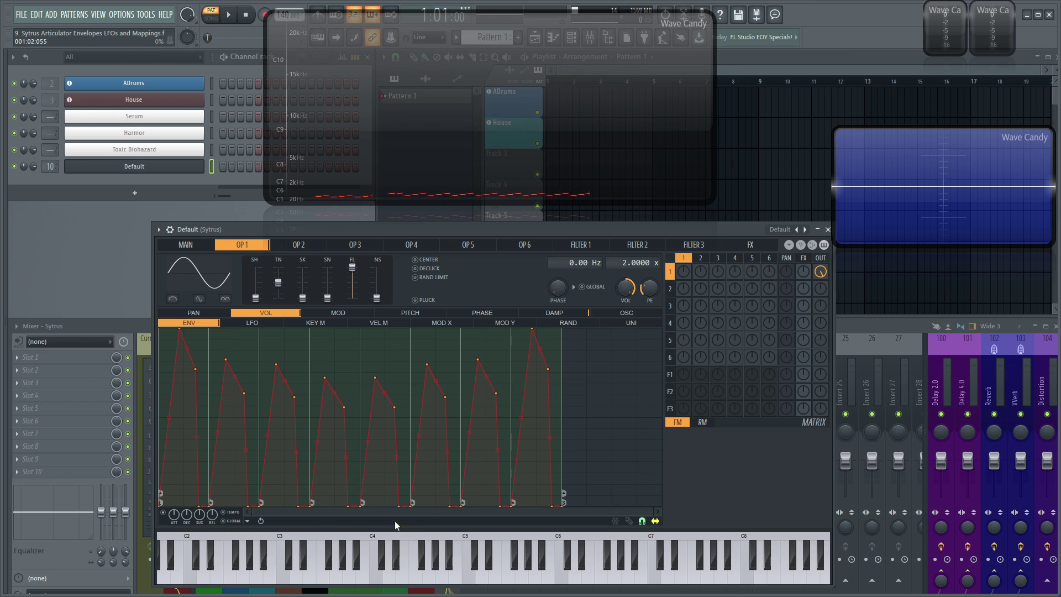
pyautogui.press('c')
# Reload the Default preset and reshape operator 1's volume envelope as a quick decay from the start to a low sustain.
pyautogui.click(786, 233)
pyautogui.click(826, 513)
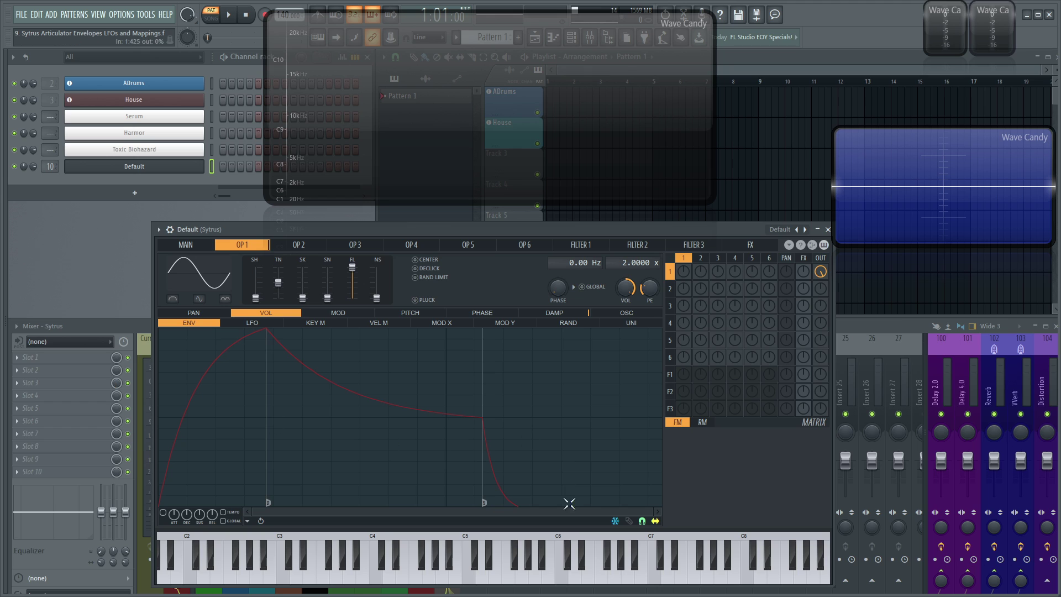
pyautogui.click(615, 521)
pyautogui.moveTo(267, 330); pyautogui.dragTo(143, 284)
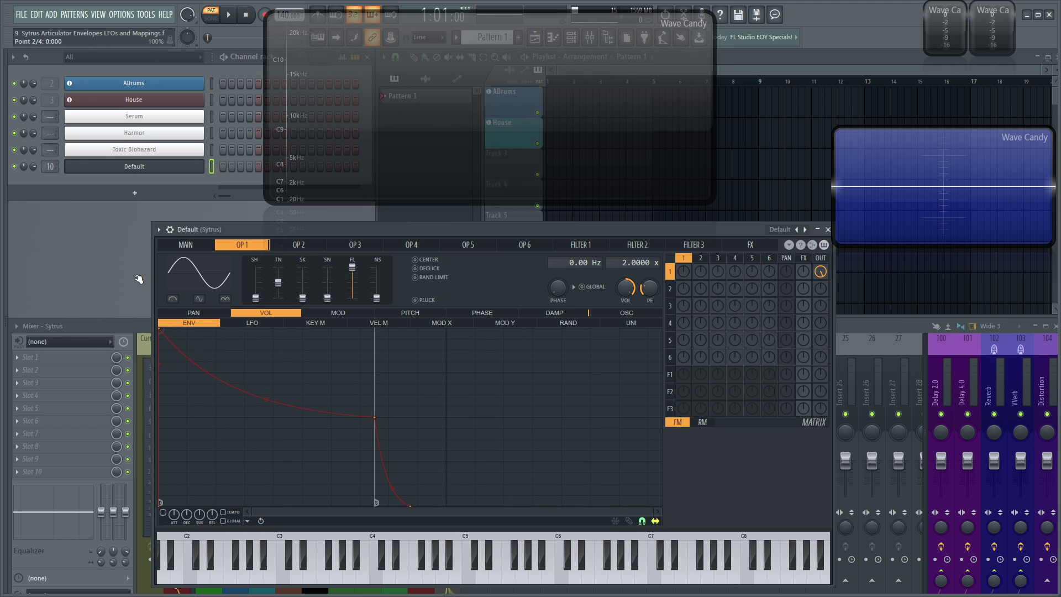
pyautogui.moveTo(379, 418); pyautogui.dragTo(273, 495)
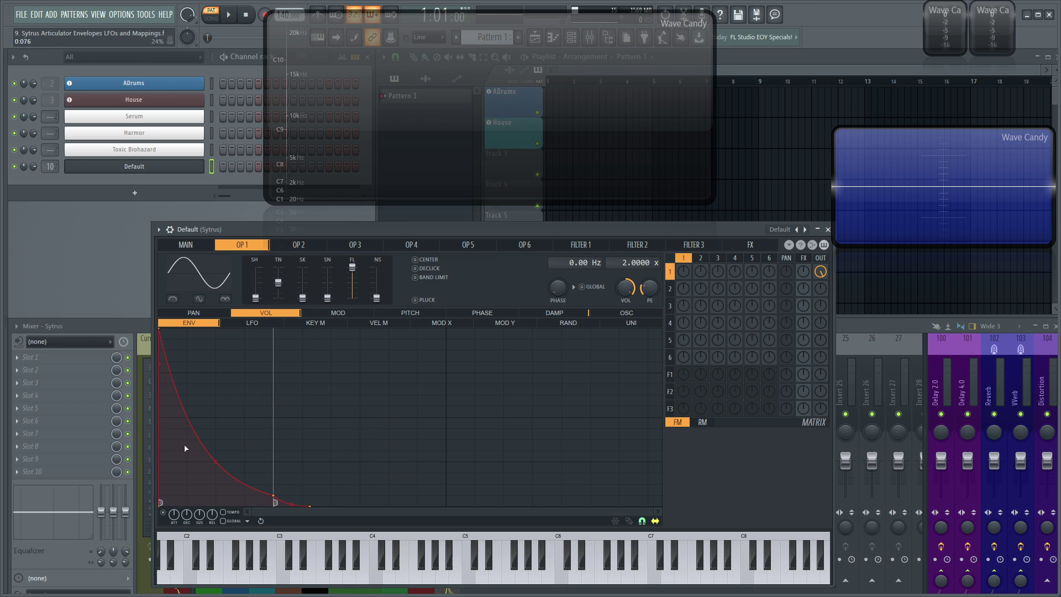
# Try the envelope editor's freeze and step editing modes and view the last point's curve options.
pyautogui.click(615, 521)
pyautogui.scroll(-3, 336, 372)
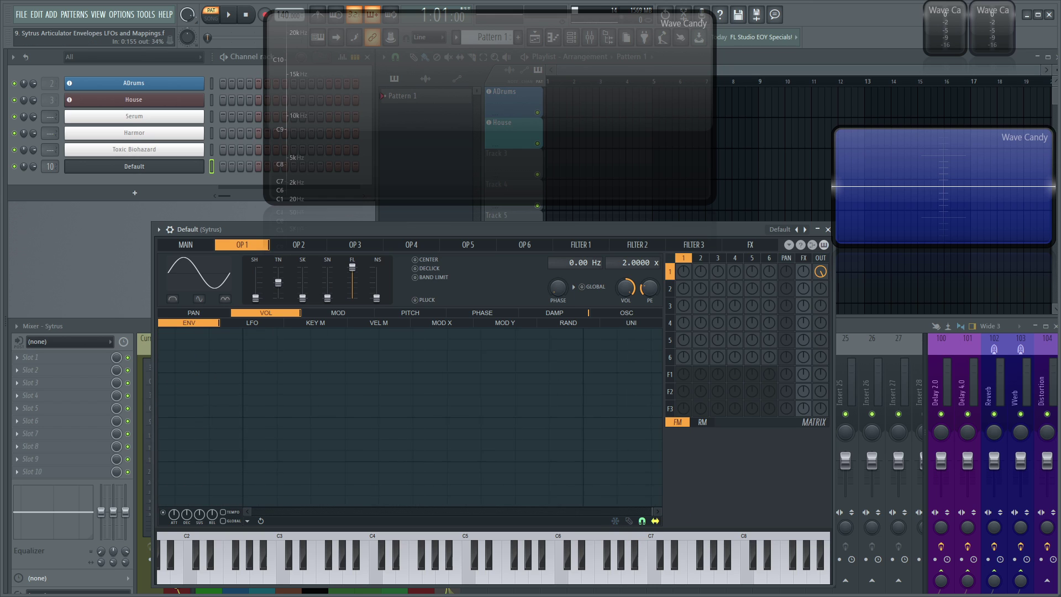
pyautogui.scroll(3, 360, 464)
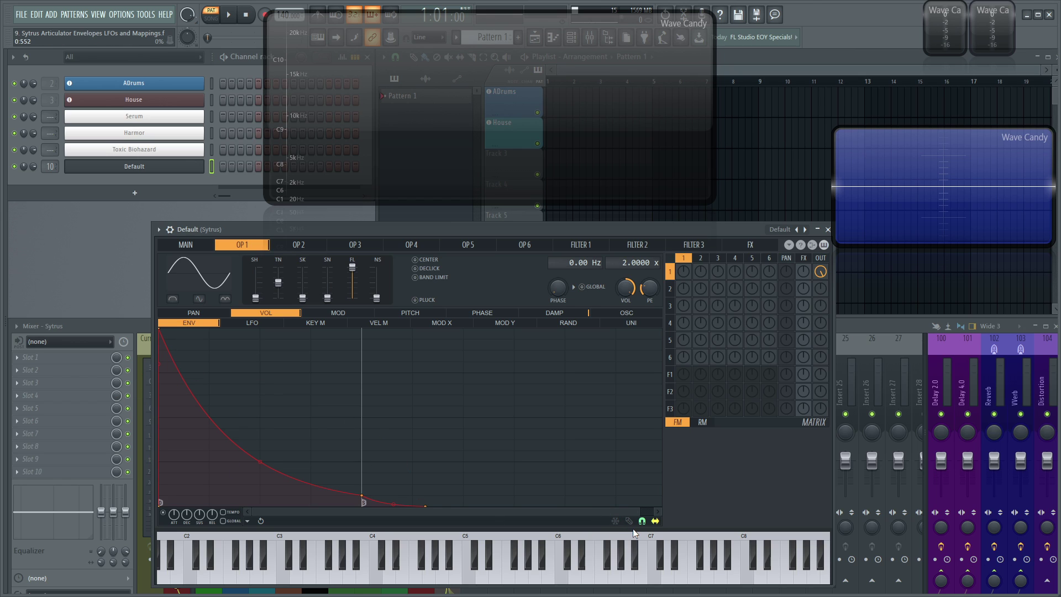
pyautogui.click(619, 521)
pyautogui.click(630, 521)
pyautogui.click(630, 521)
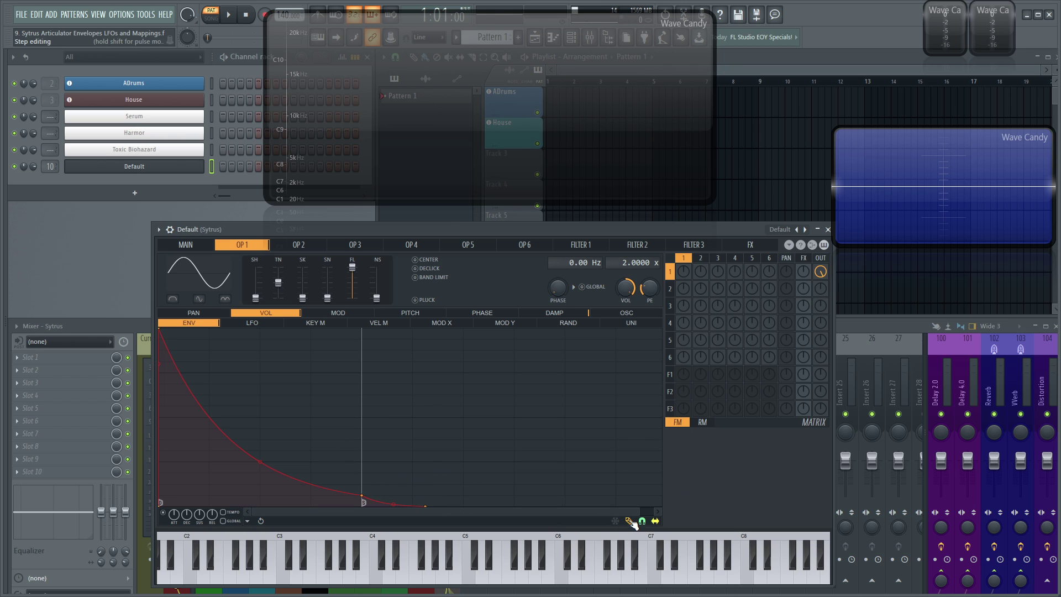
pyautogui.rightClick(426, 505)
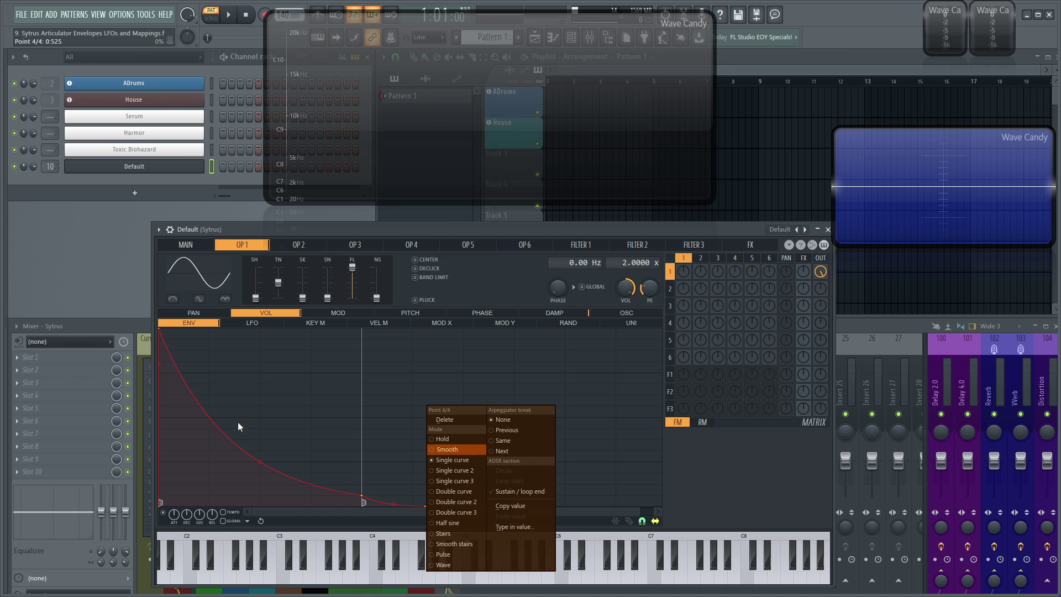
pyautogui.click(587, 514)
# Replace the volume envelope curve using step editing, with three stepped points, the second at 31% and the third at 44%.
pyautogui.click(630, 521)
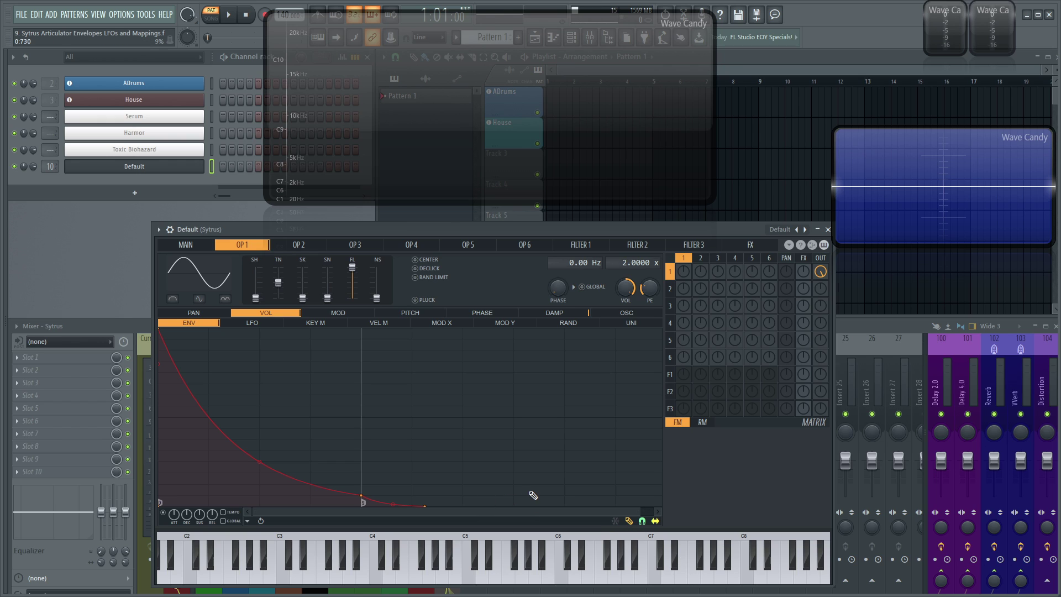
pyautogui.moveTo(402, 499); pyautogui.dragTo(173, 352)
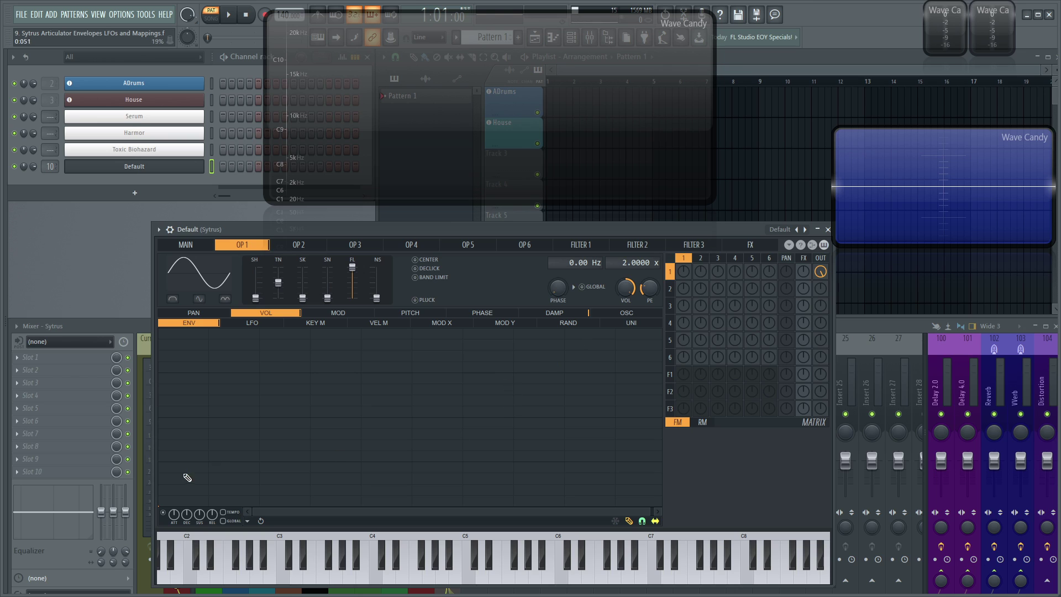
pyautogui.moveTo(226, 428); pyautogui.dragTo(258, 386)
pyautogui.click(629, 521)
# Change the curve mode of the volume envelope's third and second points and view the first point's options.
pyautogui.rightClick(266, 433)
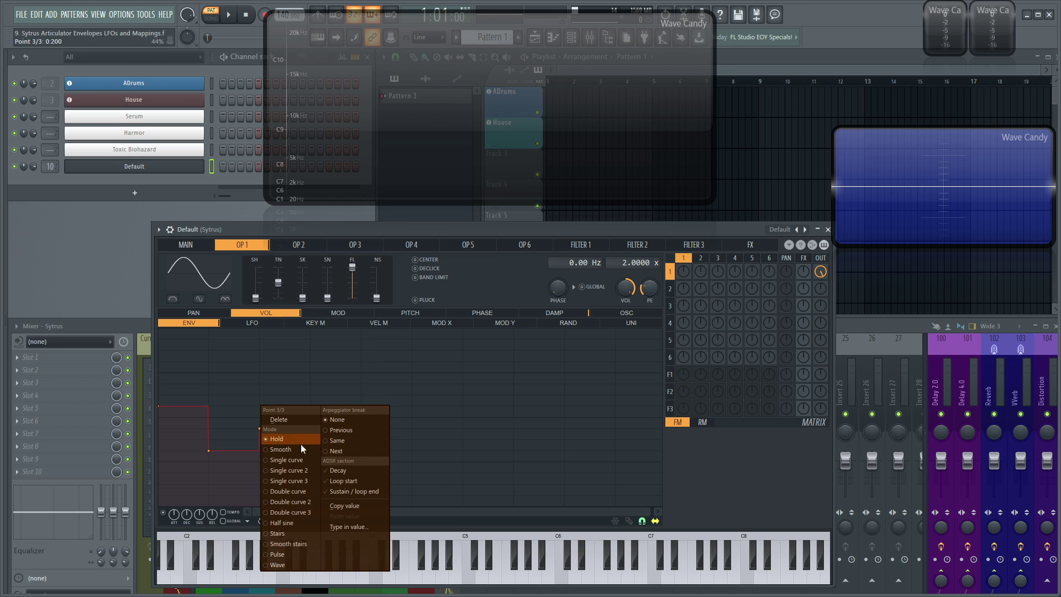
pyautogui.click(301, 459)
pyautogui.rightClick(209, 448)
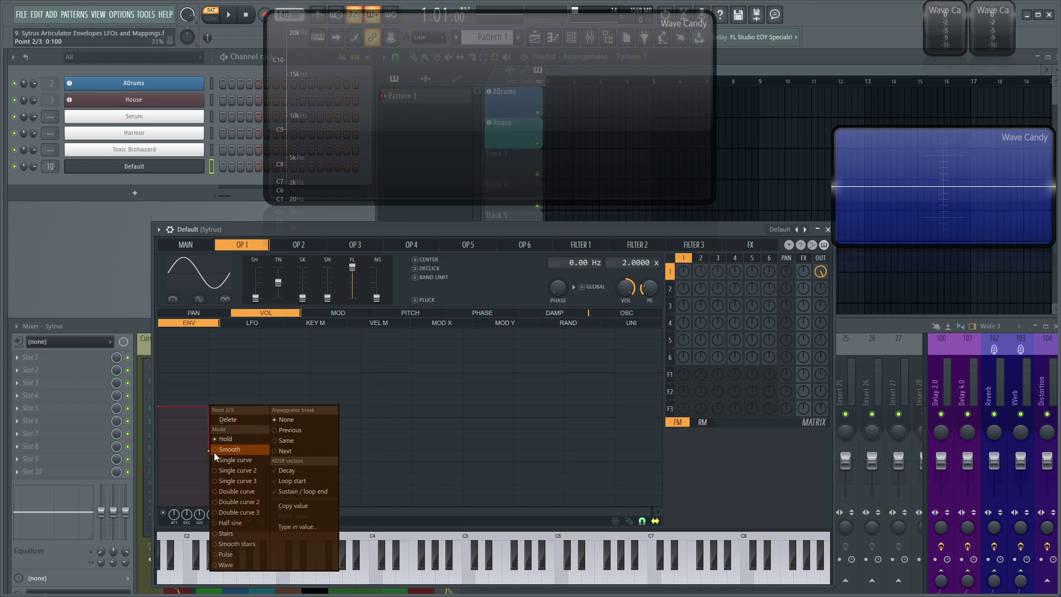
pyautogui.click(235, 460)
pyautogui.rightClick(159, 407)
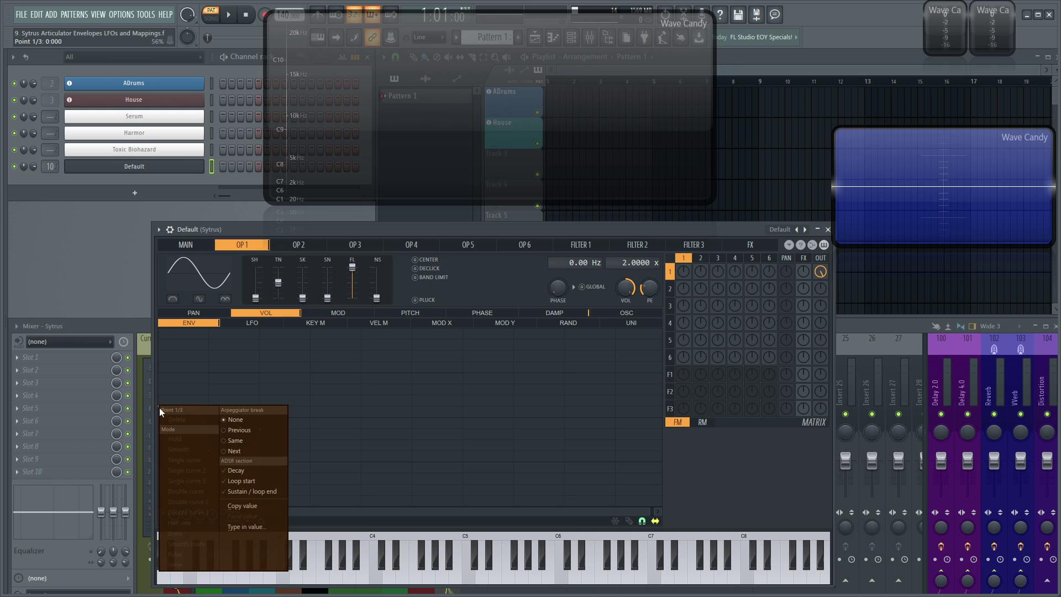
pyautogui.click(450, 446)
# Try drawing a multi-step volume envelope with curved transitions using step editing, then undo it.
pyautogui.click(629, 521)
pyautogui.click(299, 401)
pyautogui.moveTo(370, 362)
pyautogui.mouseDown()
pyautogui.moveTo(429, 402)
pyautogui.moveTo(512, 494)
pyautogui.moveTo(592, 450)
pyautogui.moveTo(630, 407)
pyautogui.moveTo(646, 463)
pyautogui.mouseUp()
pyautogui.scroll(-2, 393, 403)
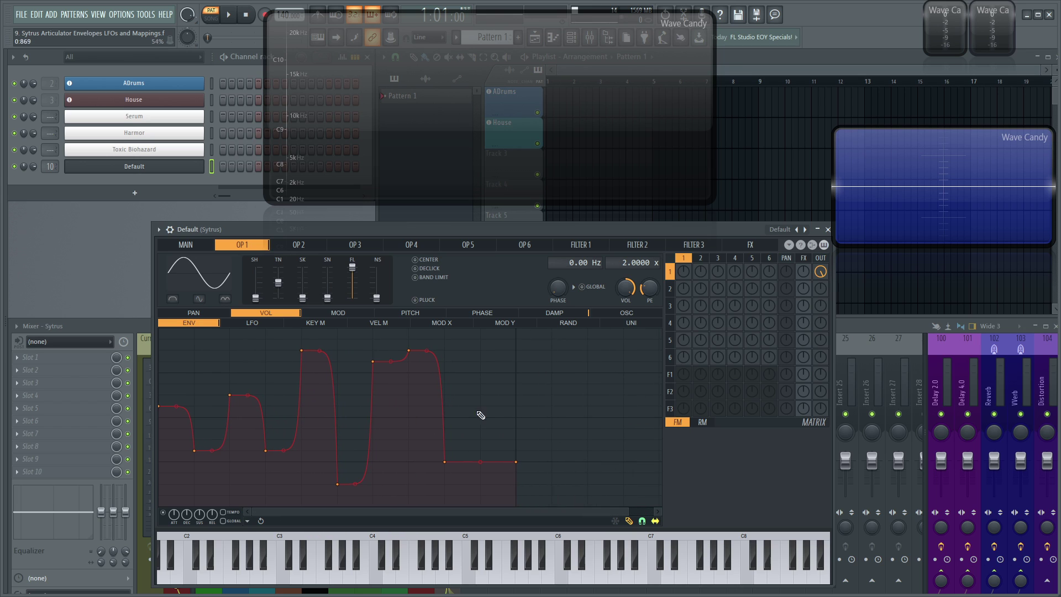
pyautogui.hotkey('ctrl', 'z')
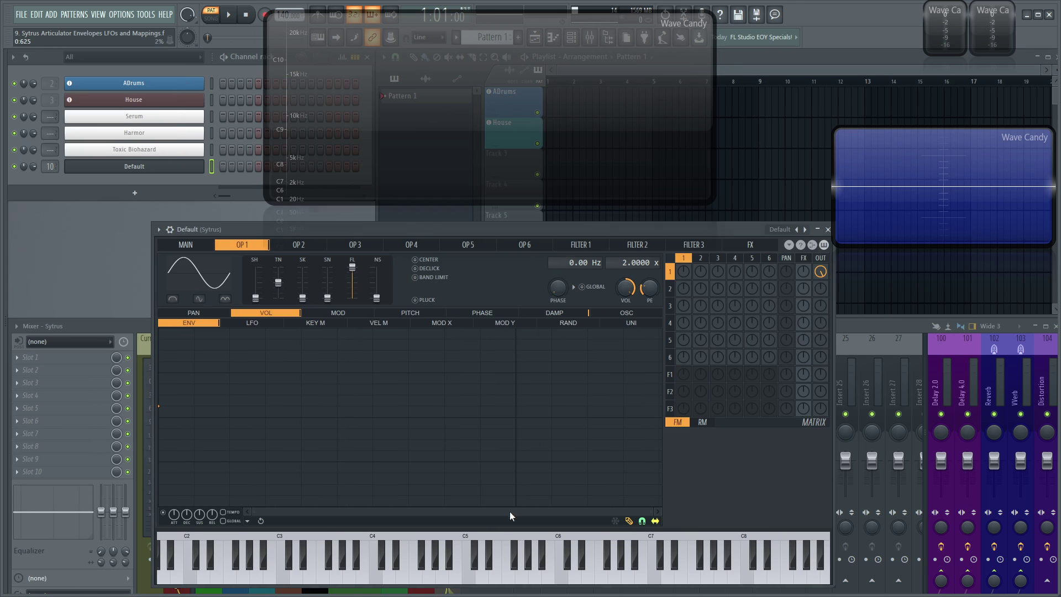
# Turn off snapping, draw a freehand volume envelope across the editor with step editing and play test notes.
pyautogui.click(643, 521)
pyautogui.moveTo(166, 415)
pyautogui.mouseDown()
pyautogui.moveTo(185, 407)
pyautogui.moveTo(253, 457)
pyautogui.moveTo(307, 433)
pyautogui.moveTo(301, 348)
pyautogui.moveTo(547, 397)
pyautogui.moveTo(547, 483)
pyautogui.moveTo(621, 433)
pyautogui.moveTo(618, 421)
pyautogui.mouseUp()
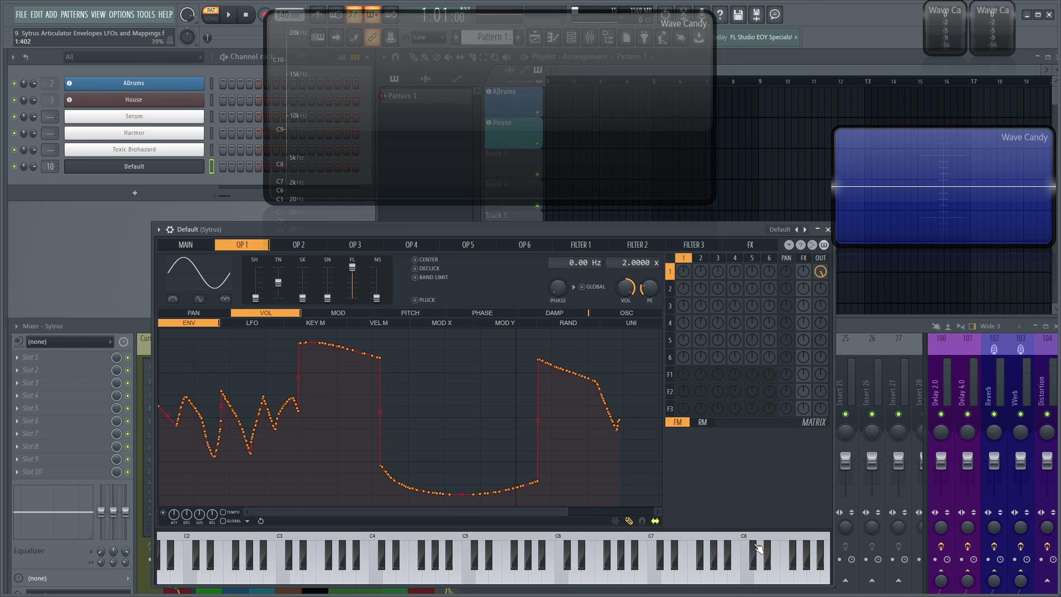
pyautogui.press('b')
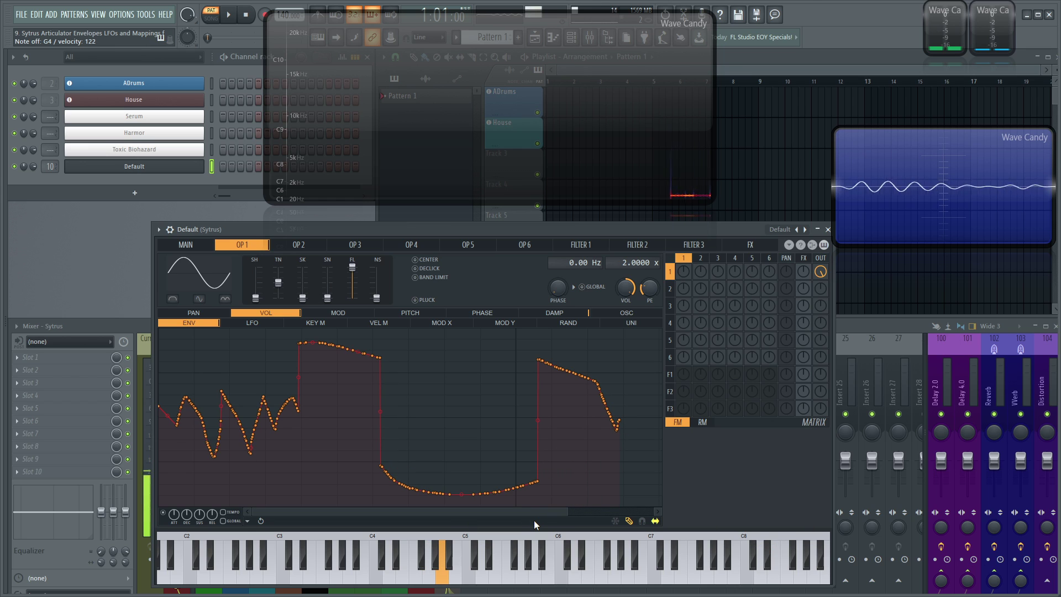
pyautogui.press('v')
pyautogui.press('c')
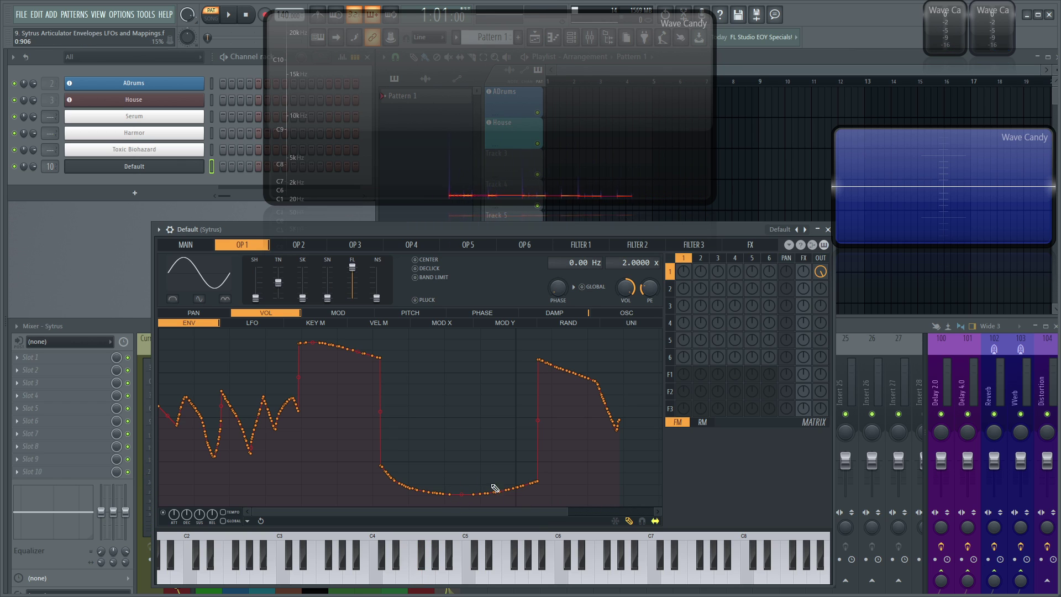
# Replace the freehand curve with a volume envelope of ten stepped levels, using step editing with snapping turned on.
pyautogui.click(629, 520)
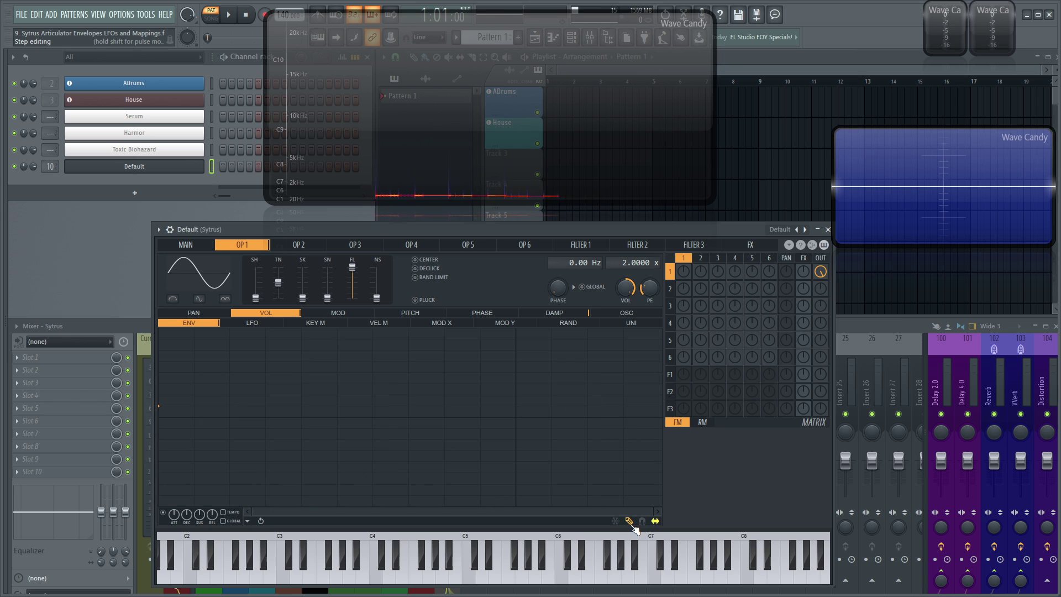
pyautogui.click(641, 520)
pyautogui.click(628, 521)
pyautogui.click(183, 403)
pyautogui.moveTo(183, 403)
pyautogui.mouseDown()
pyautogui.moveTo(224, 448)
pyautogui.moveTo(284, 377)
pyautogui.moveTo(329, 462)
pyautogui.moveTo(355, 388)
pyautogui.mouseUp()
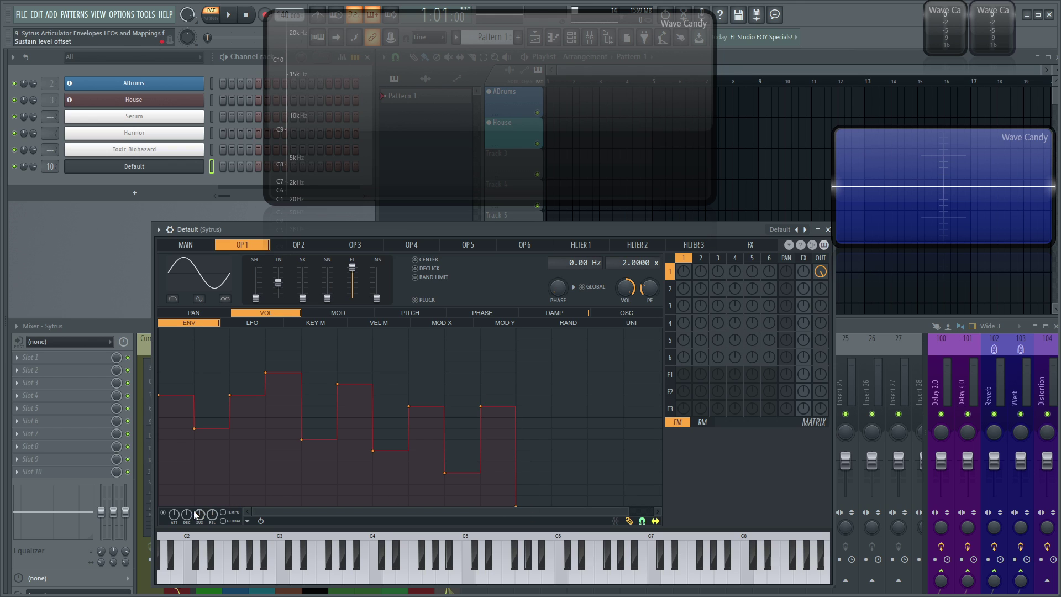
# Play several test notes to hear the stepped volume envelope.
pyautogui.press('c')
pyautogui.press('c')
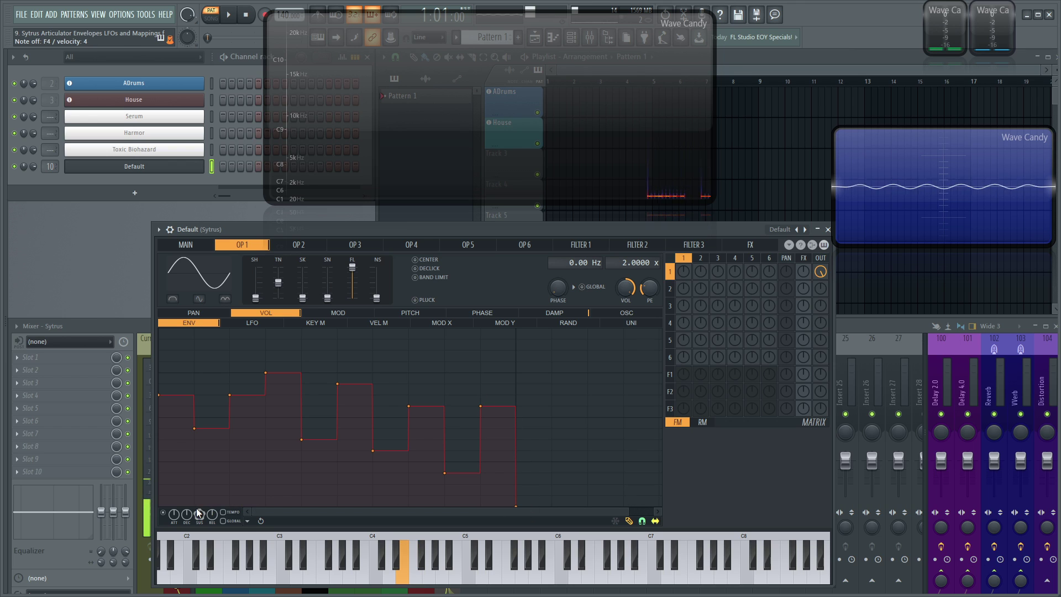
pyautogui.press('x')
pyautogui.press('c')
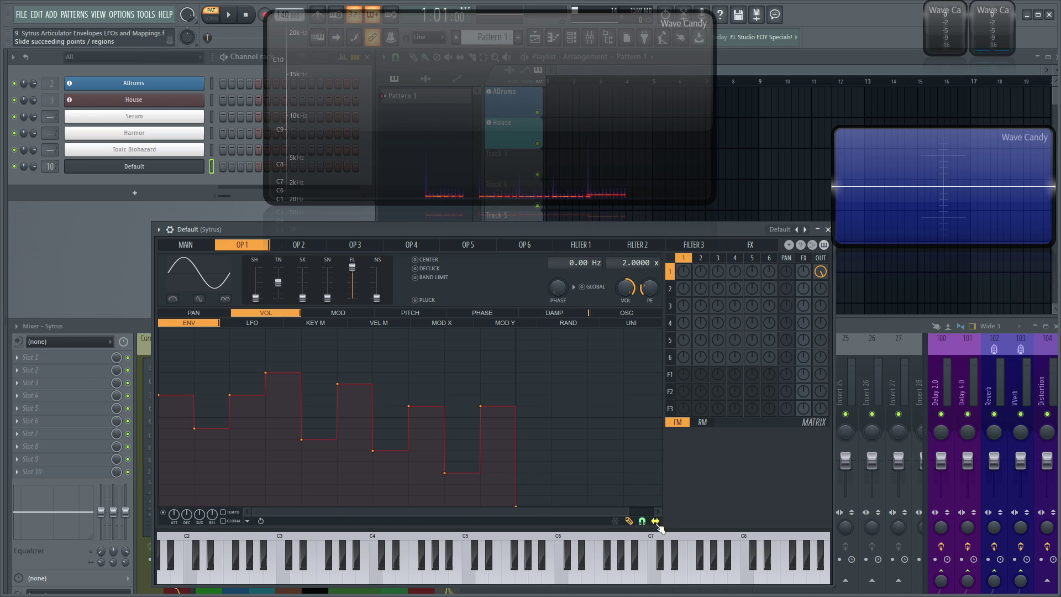
# Leave step editing, slide the ninth envelope point and those after it to 0:900, and try moving the fifth point with slide toggled.
pyautogui.click(629, 521)
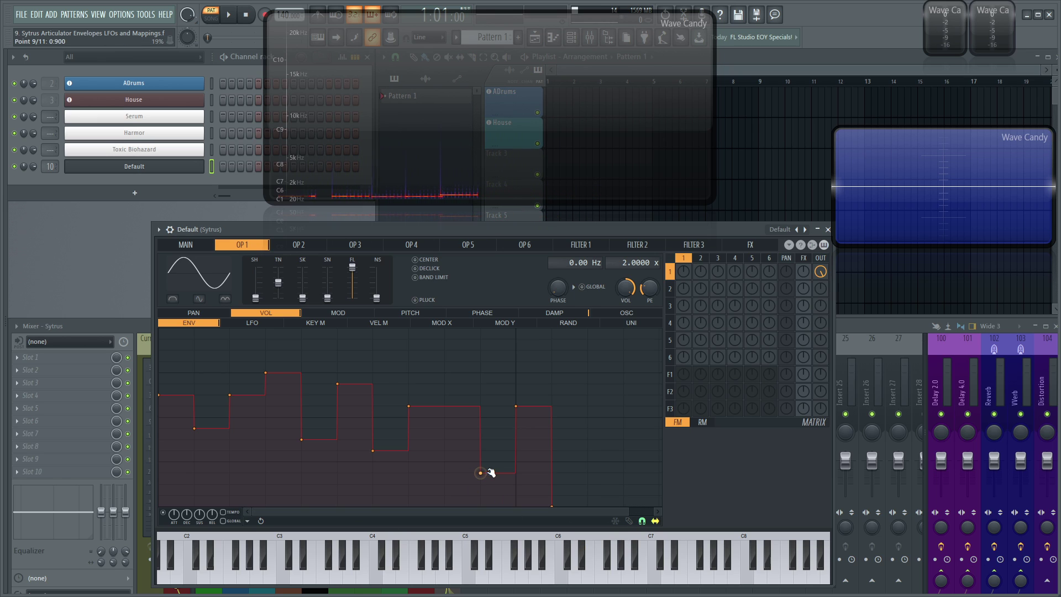
pyautogui.moveTo(465, 469); pyautogui.dragTo(491, 473)
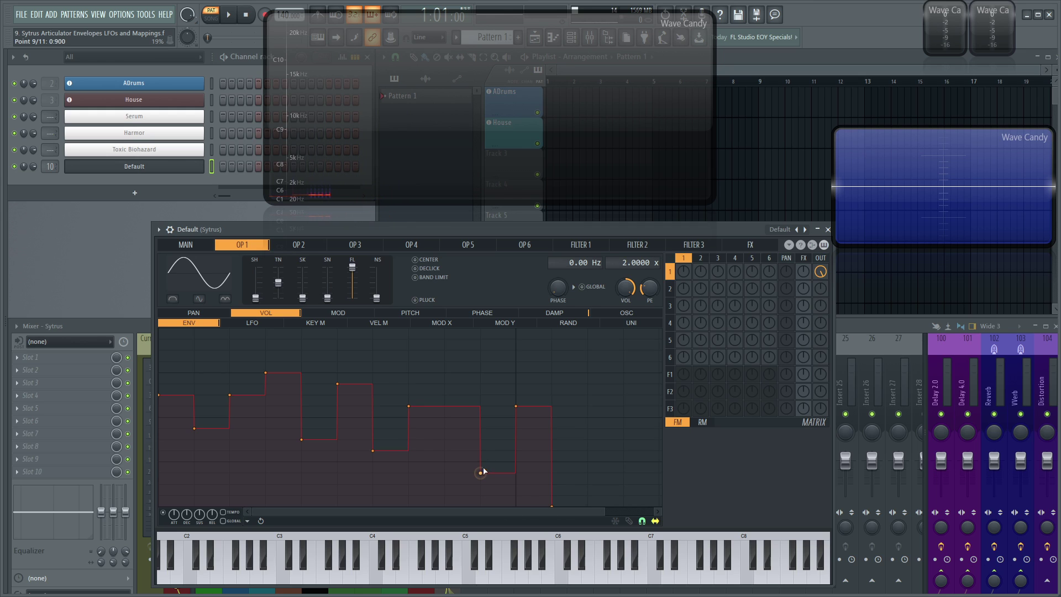
pyautogui.moveTo(301, 440)
pyautogui.mouseDown()
pyautogui.moveTo(356, 440)
pyautogui.moveTo(307, 438)
pyautogui.mouseUp()
pyautogui.moveTo(348, 434); pyautogui.dragTo(310, 439)
pyautogui.click(655, 521)
pyautogui.moveTo(303, 439)
pyautogui.mouseDown()
pyautogui.moveTo(334, 441)
pyautogui.moveTo(302, 439)
pyautogui.mouseUp()
# Browse operator 1's LFO, modulation and panning articulators, view the panning keyboard mapping's state and tool options, and show the volume keyboard mapping.
pyautogui.click(252, 323)
pyautogui.click(338, 313)
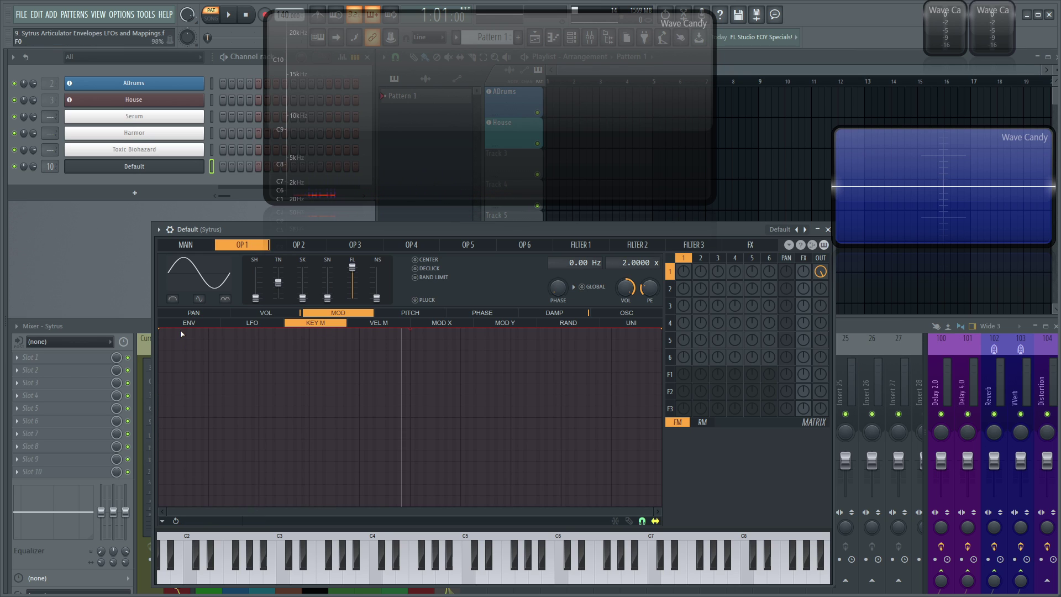
pyautogui.click(191, 312)
pyautogui.click(252, 323)
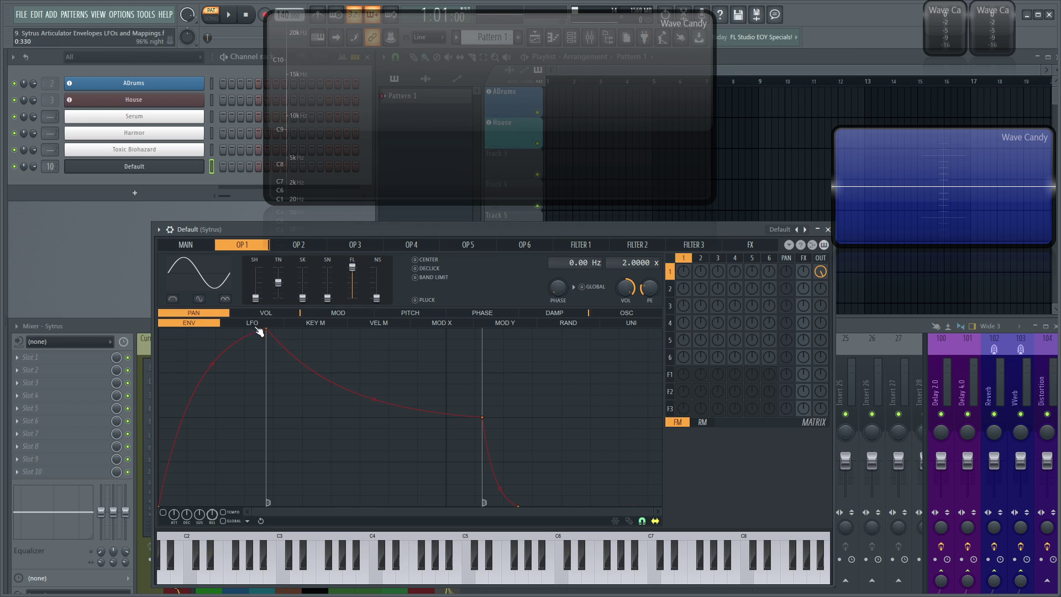
pyautogui.click(332, 323)
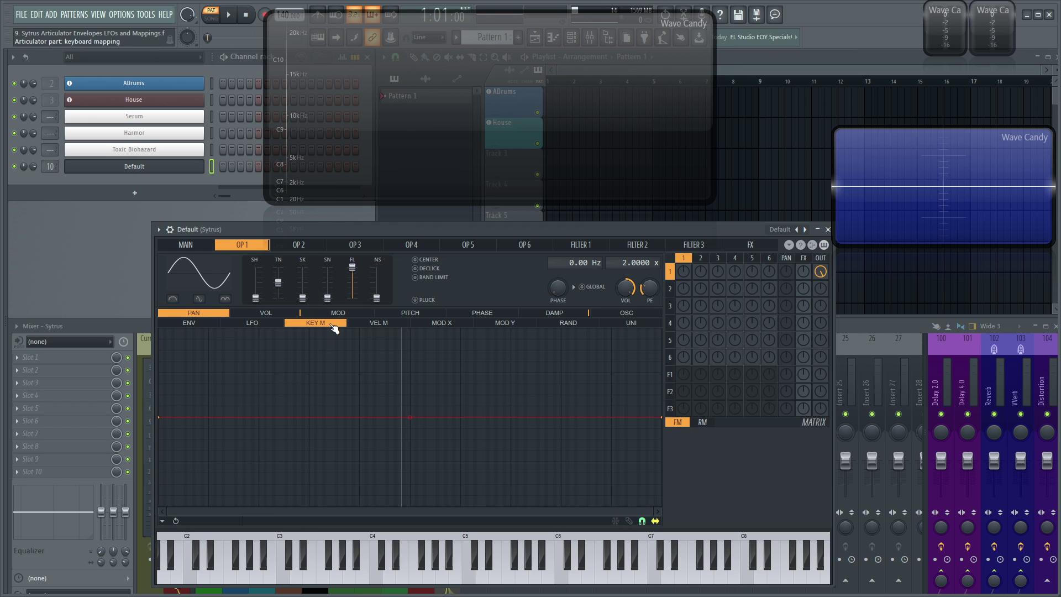
pyautogui.click(163, 520)
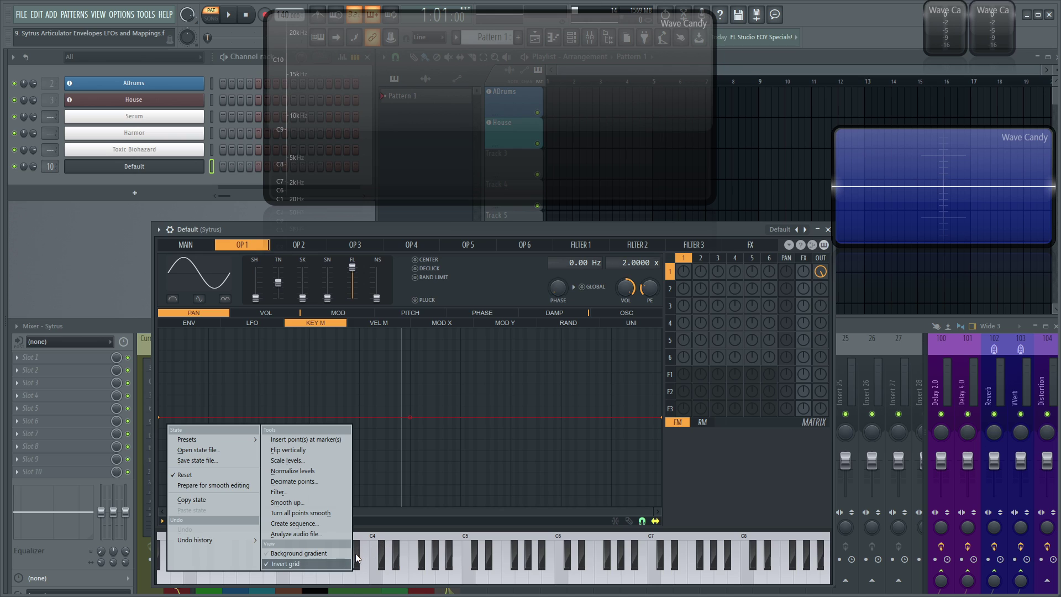
pyautogui.click(412, 521)
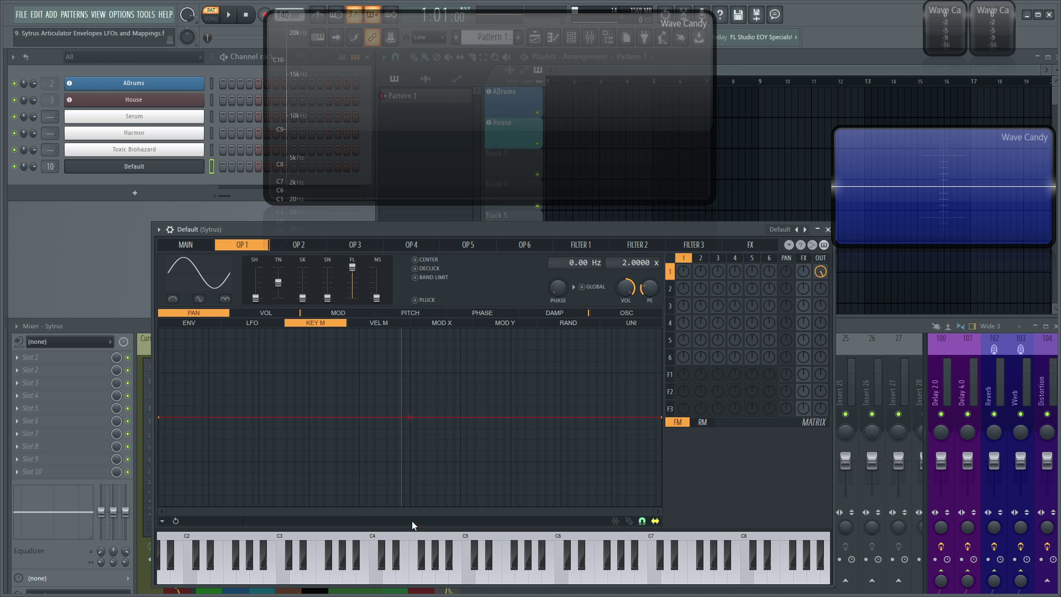
pyautogui.click(286, 314)
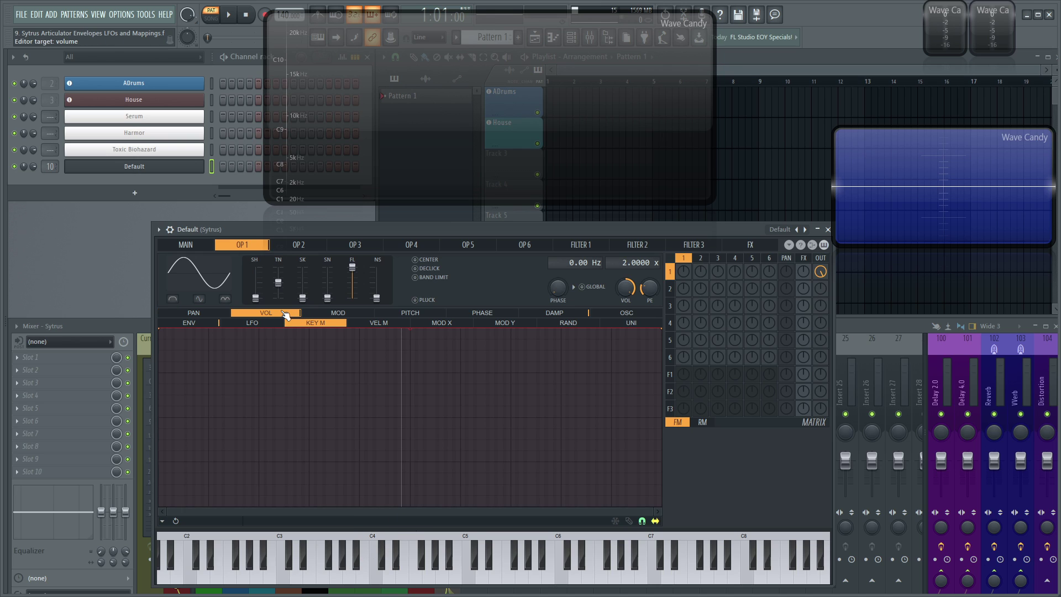